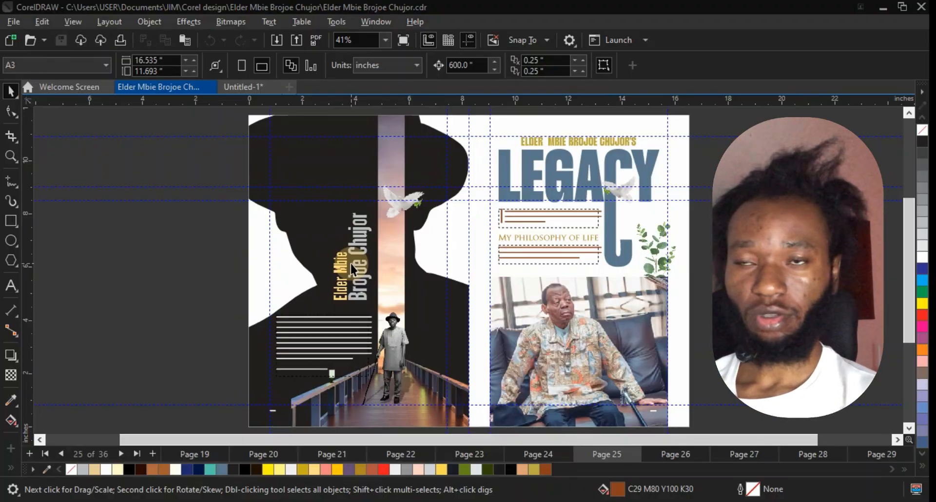
Switch to the blank Untitled-1 A4 document.
click(247, 88)
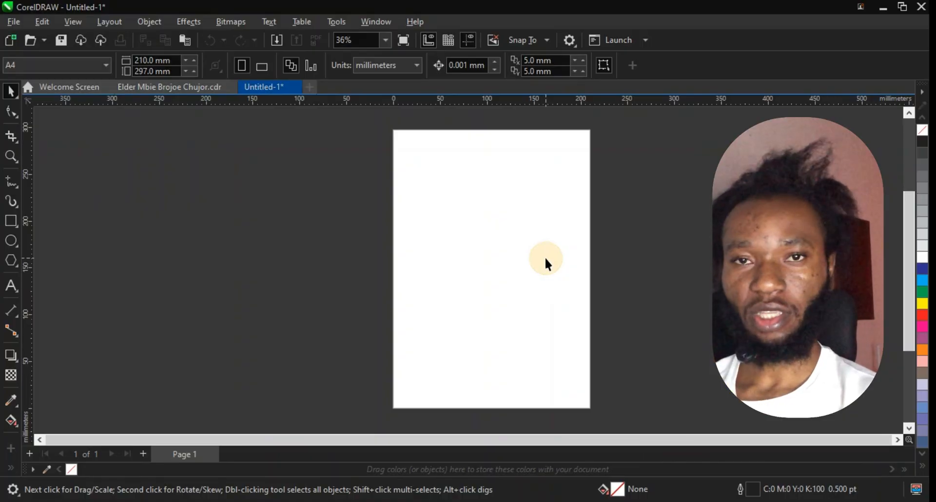
scroll(546, 259, up, 1)
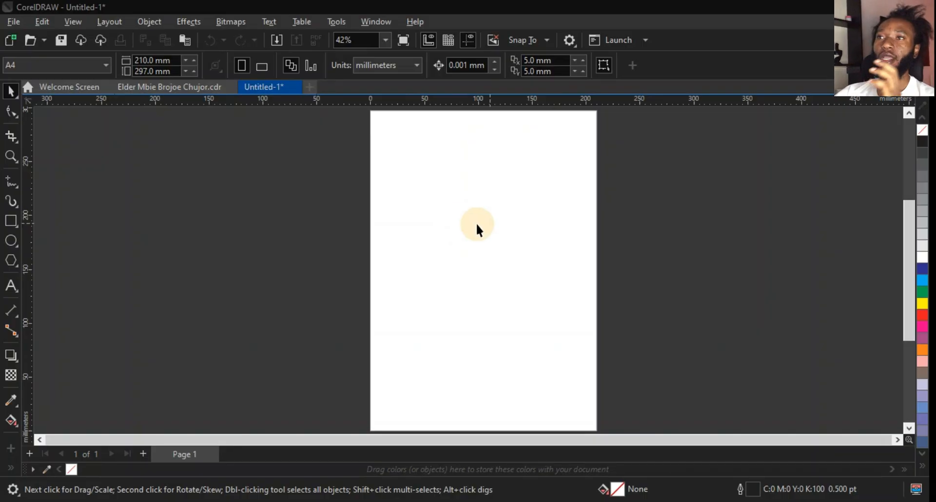
Import all the images from the Downloads Tribute folder.
click(13, 22)
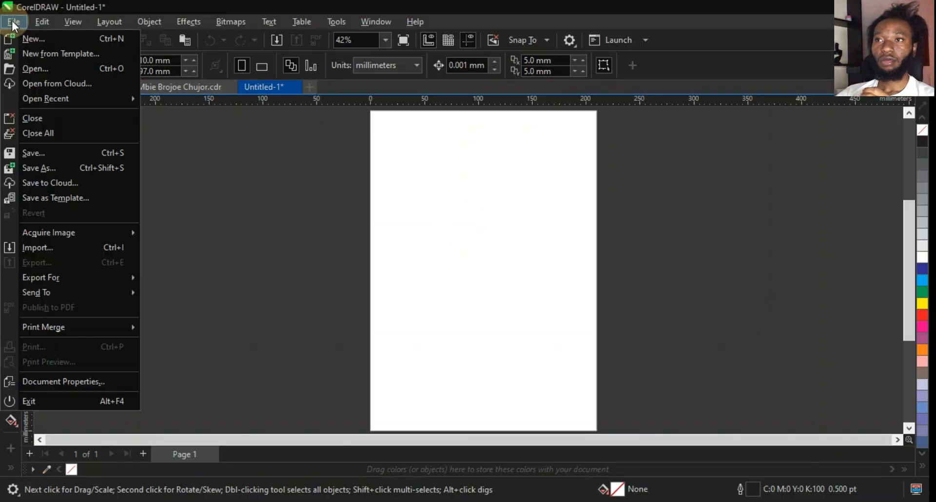
click(53, 246)
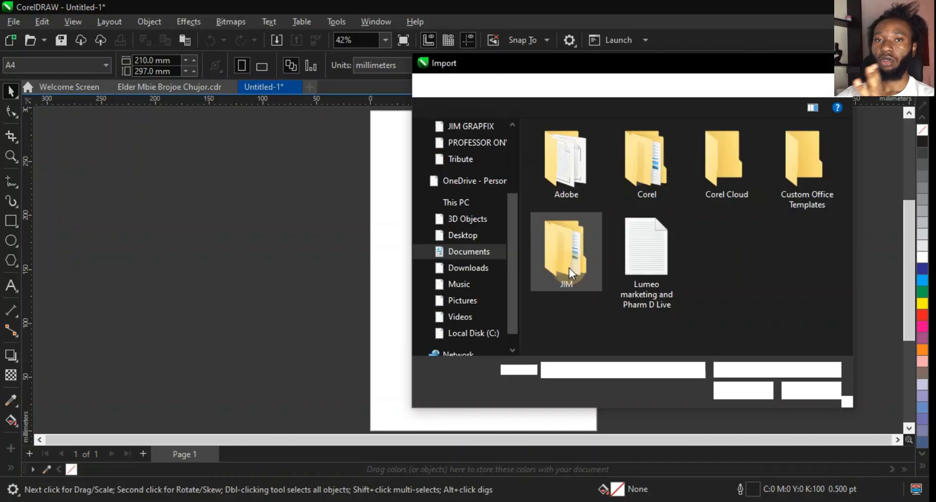
click(469, 268)
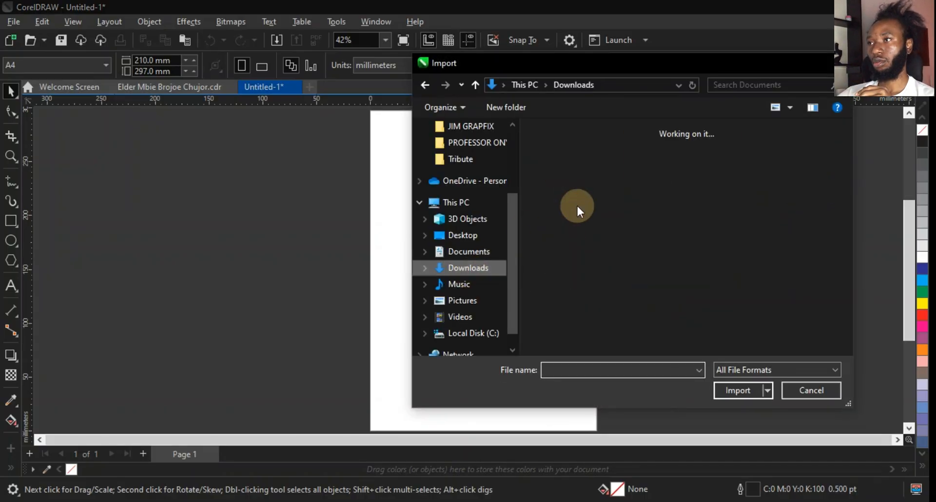
double_click(584, 179)
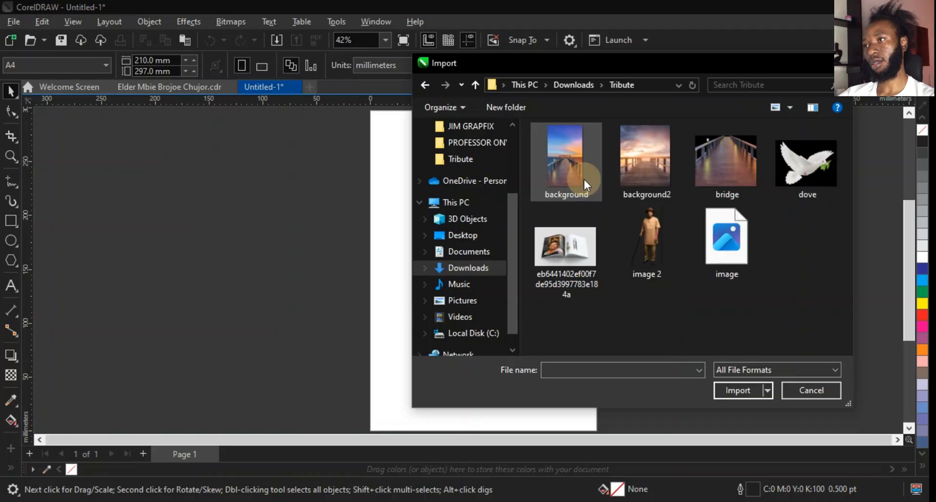
key(ctrl+a)
click(737, 390)
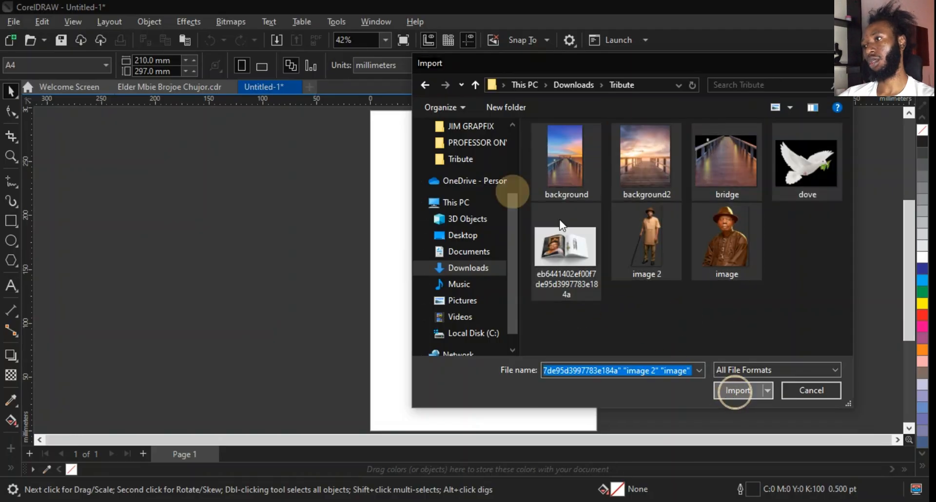
Place each imported image on the pasteboard beside the page.
drag(258, 148, 403, 293)
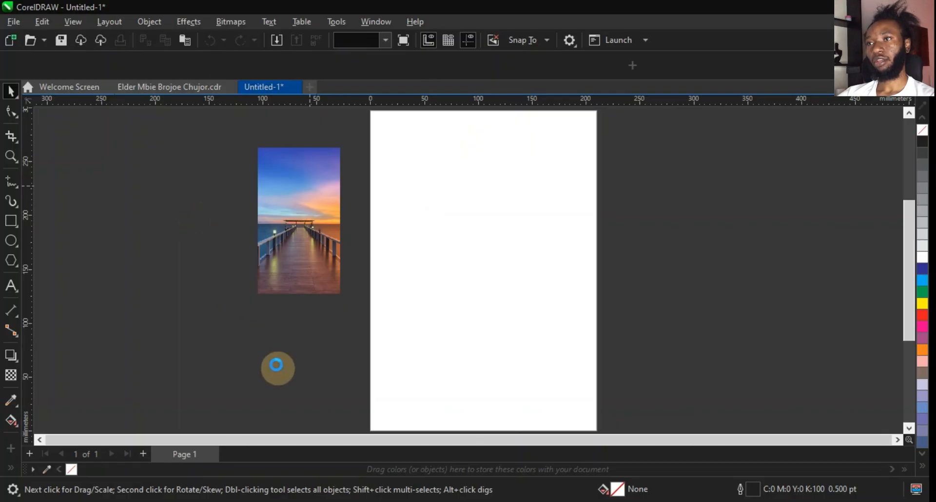
click(352, 197)
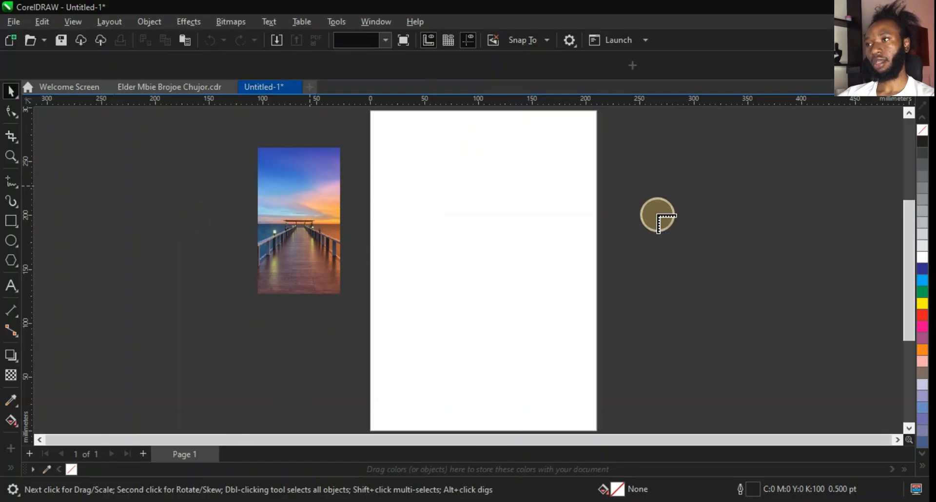
drag(725, 214, 820, 332)
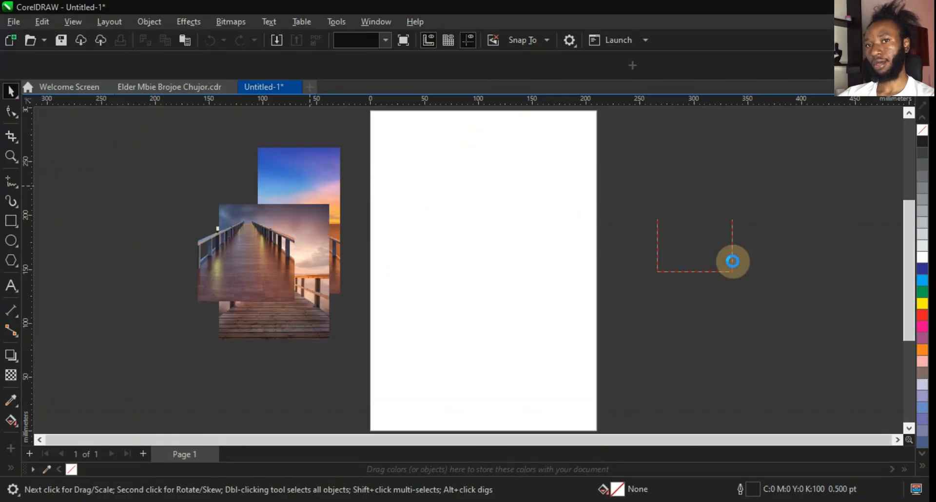
drag(713, 171, 751, 206)
drag(621, 171, 659, 220)
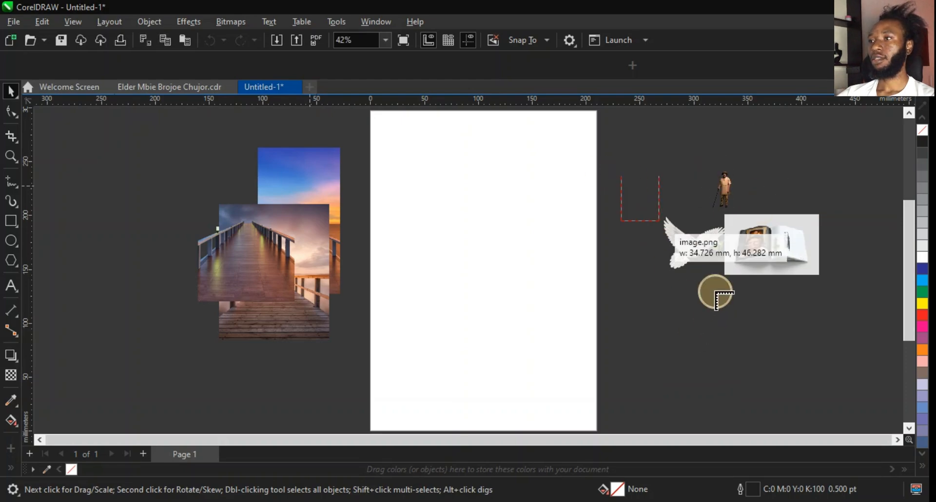
click(805, 322)
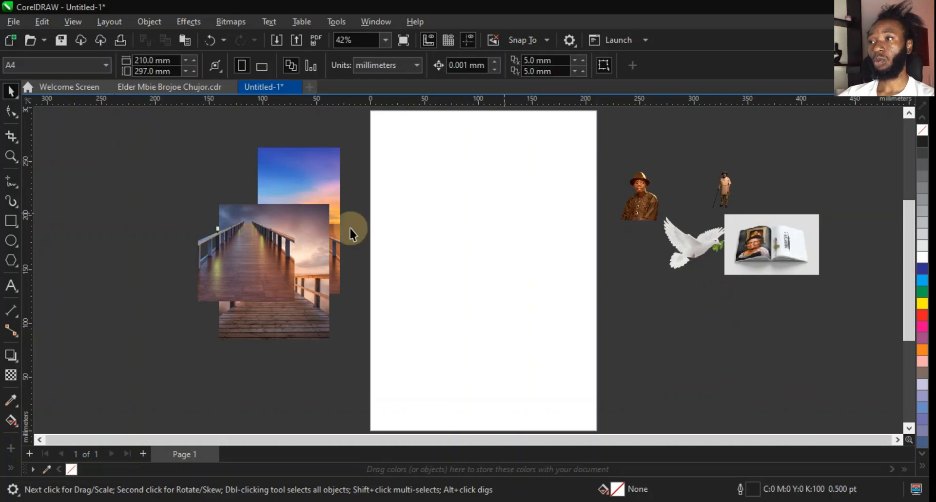
Spread the bridge background images and the dove apart so they no longer overlap.
click(270, 256)
drag(278, 287, 221, 364)
drag(314, 272, 198, 242)
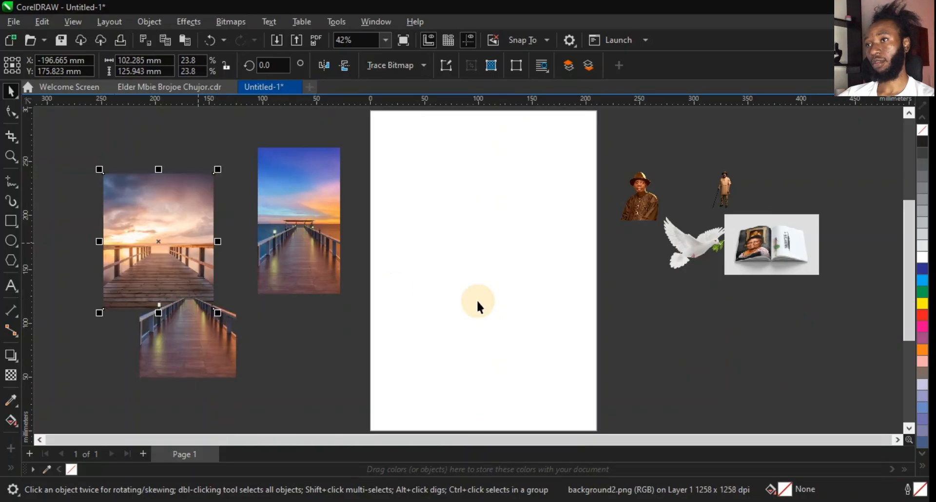
drag(683, 254, 720, 287)
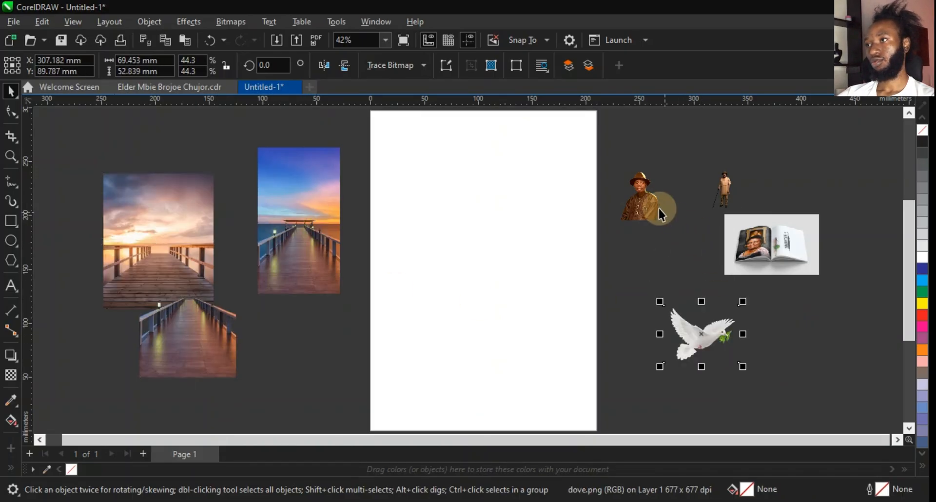
Zoom in to examine the open-book tribute mockup image.
click(658, 207)
click(729, 217)
key(z)
drag(726, 216, 785, 274)
key(space)
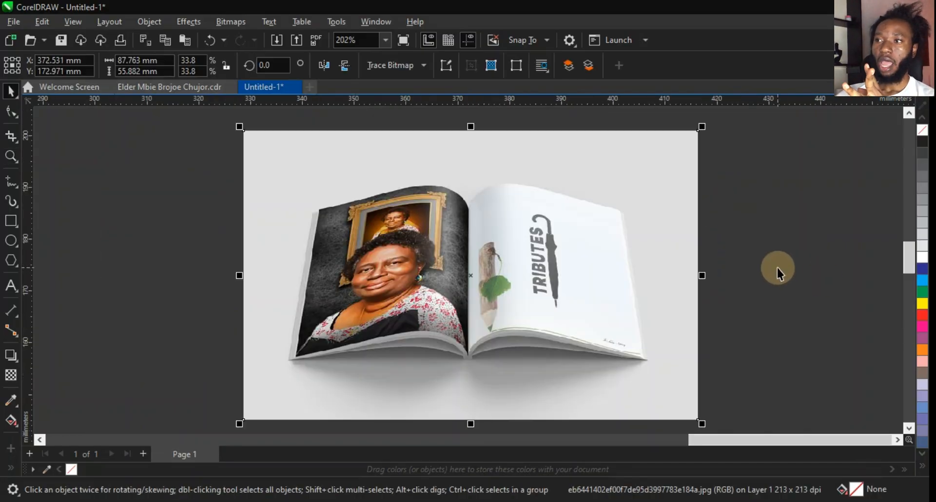
scroll(650, 261, up, 2)
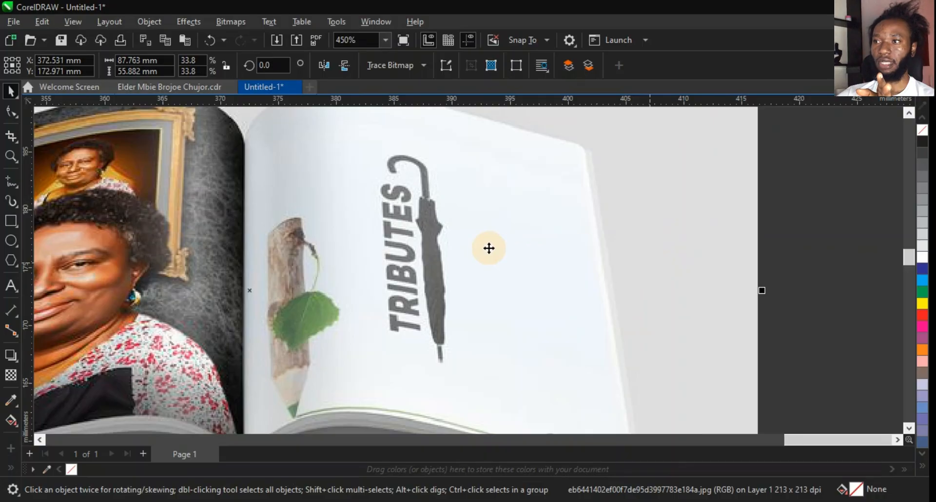
scroll(489, 247, up, 1)
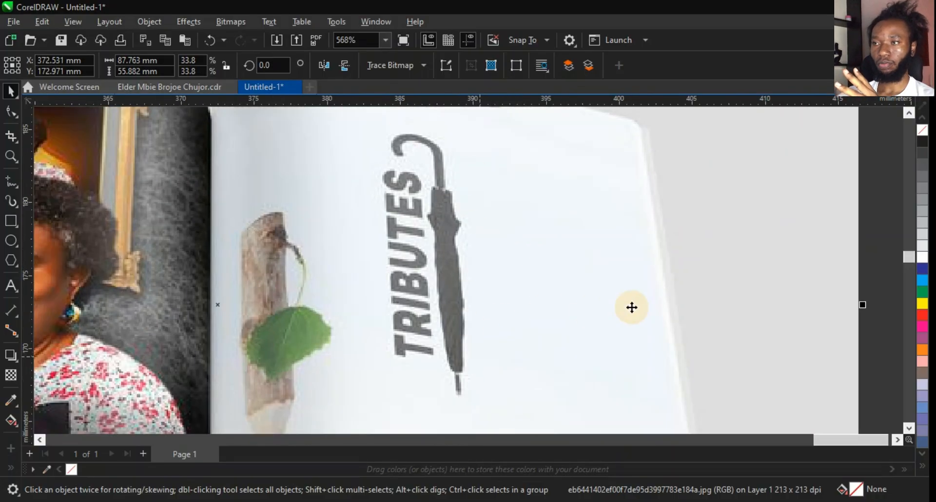
scroll(631, 307, down, 1)
scroll(440, 279, up, 1)
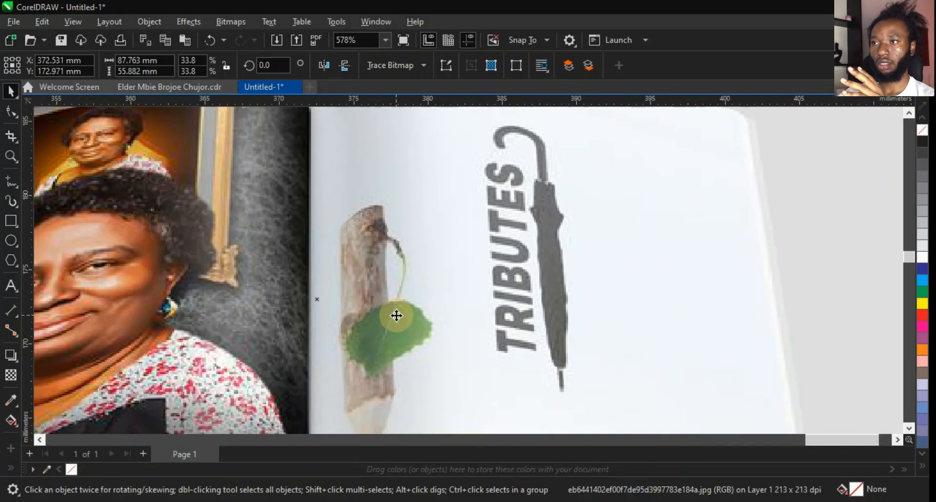
scroll(378, 309, down, 2)
scroll(378, 309, up, 2)
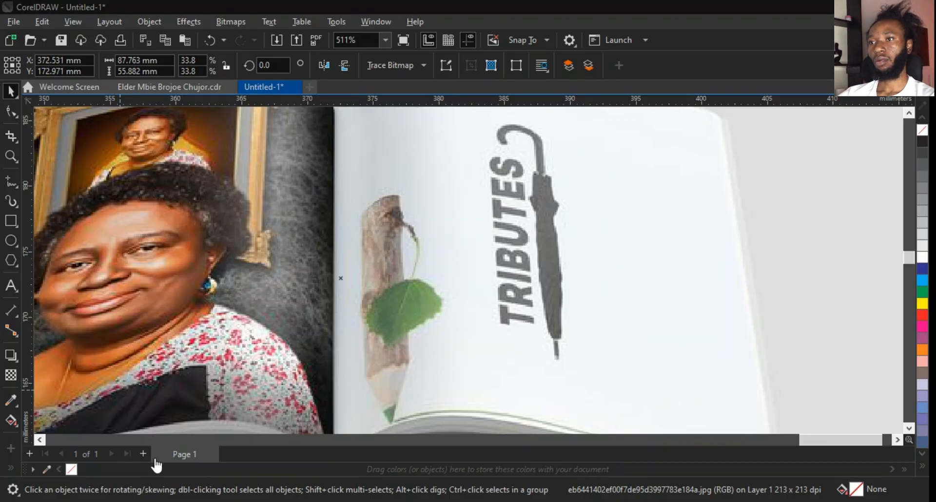
scroll(654, 221, down, 3)
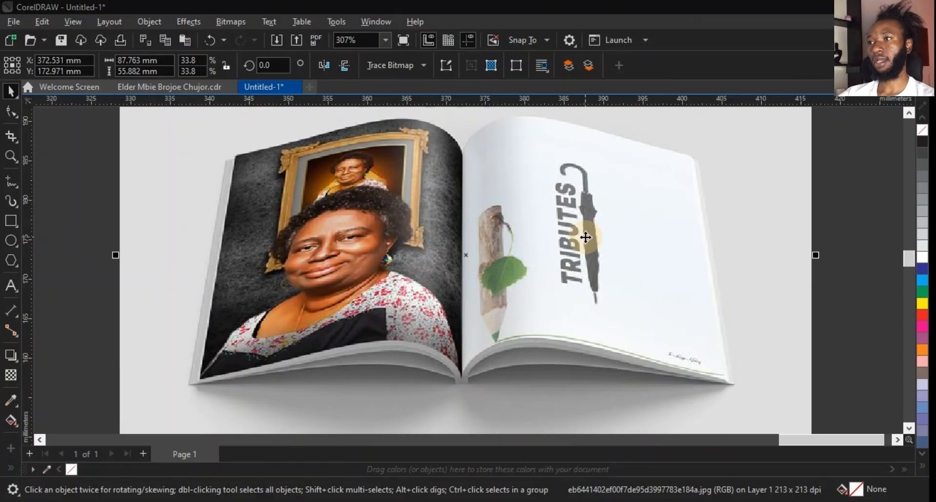
scroll(585, 237, up, 3)
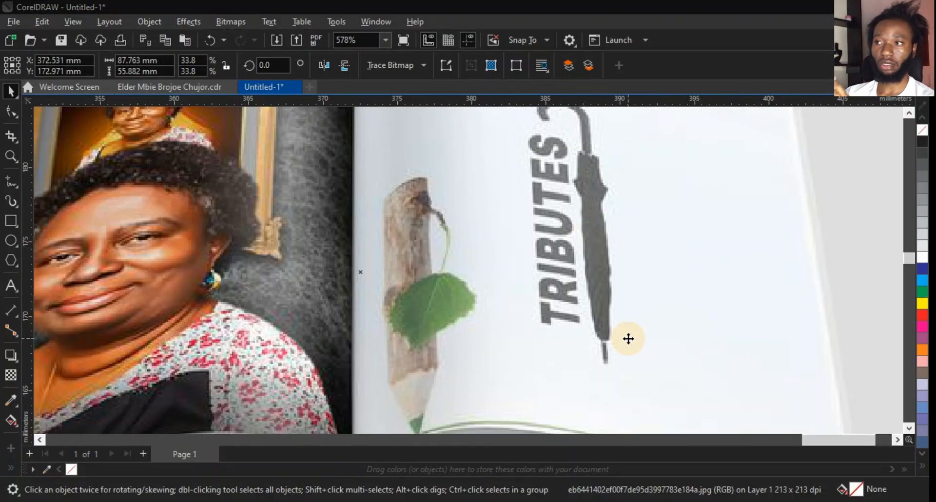
scroll(407, 357, down, 1)
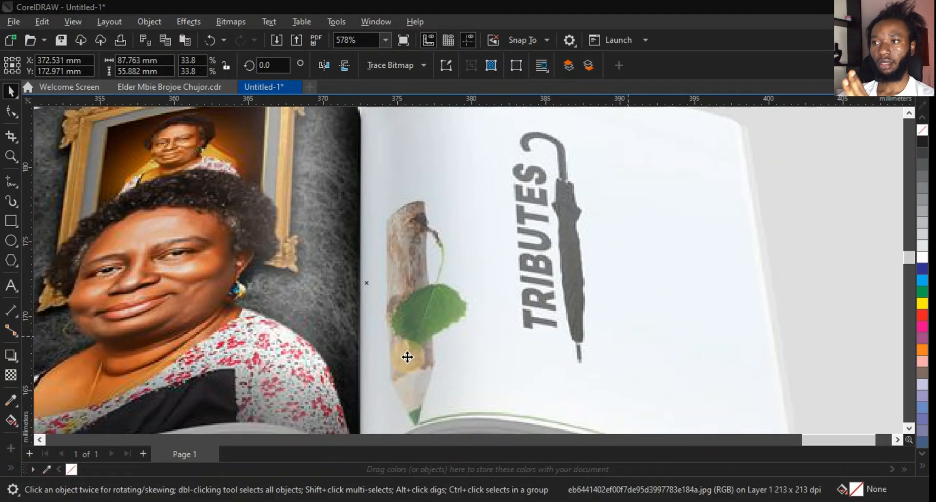
scroll(407, 357, up, 1)
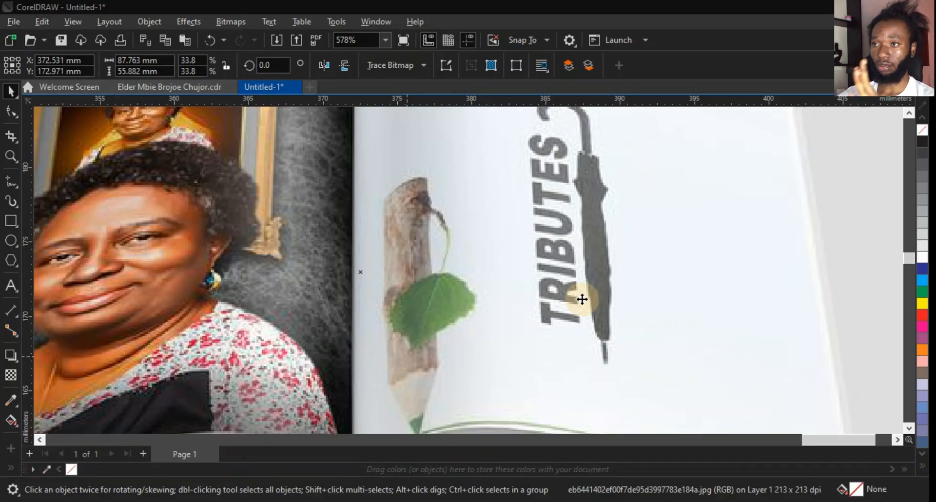
scroll(582, 299, down, 1)
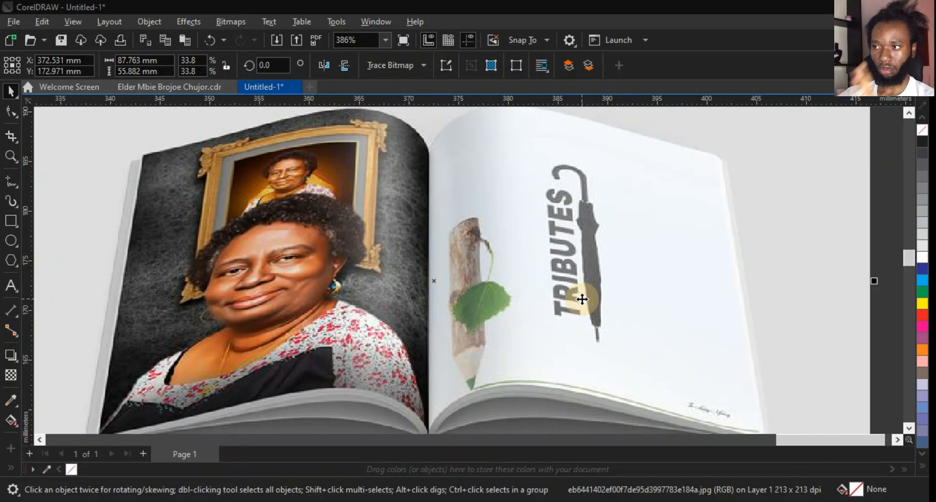
scroll(582, 300, down, 3)
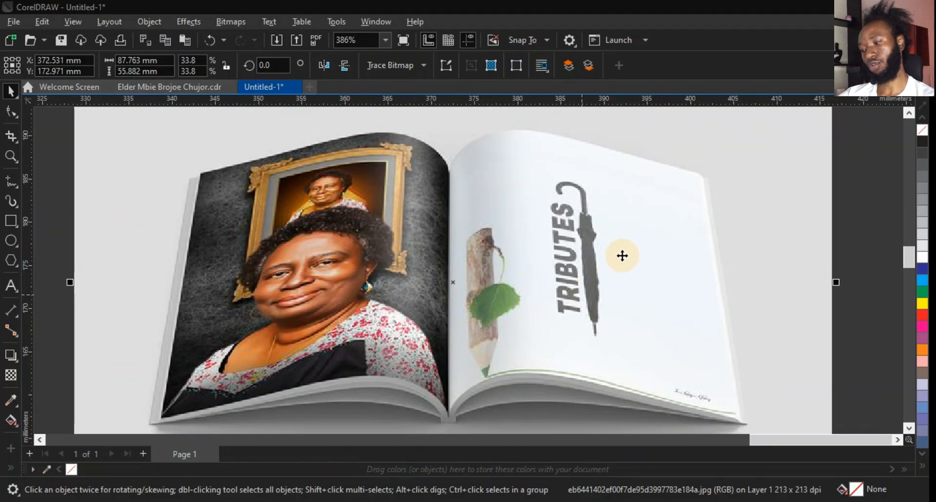
scroll(610, 269, down, 5)
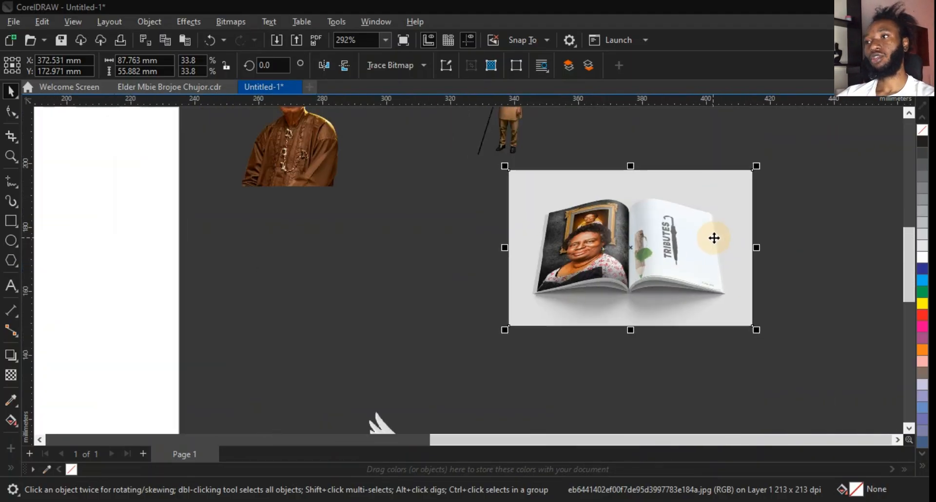
Delete the open-book mockup image.
key(Delete)
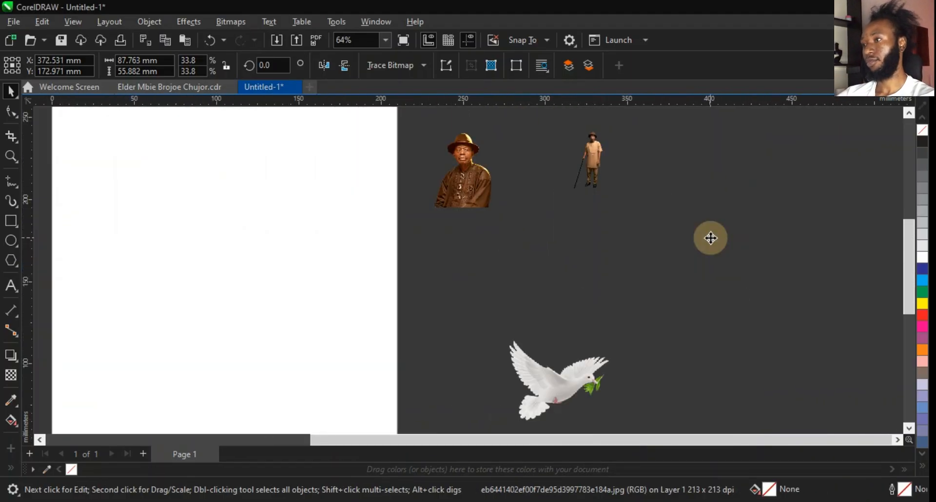
scroll(759, 225, down, 2)
scroll(520, 253, up, 2)
scroll(563, 233, down, 1)
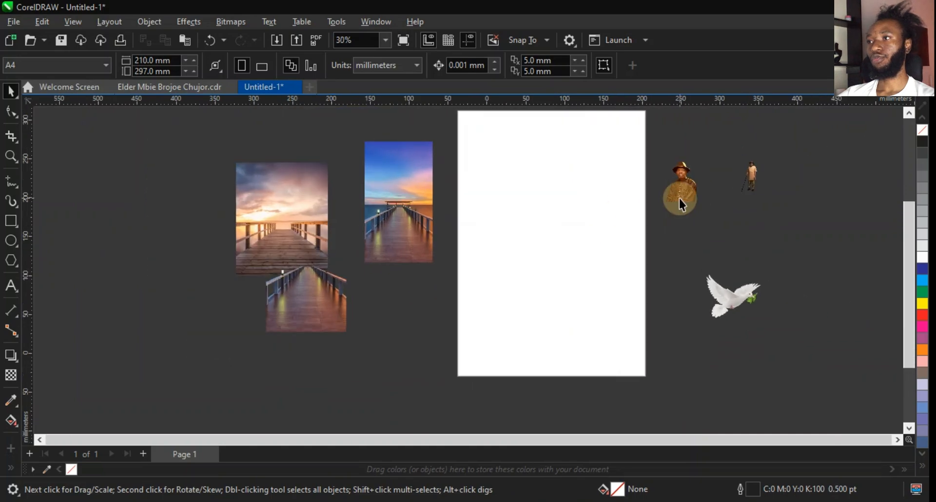
Move the portrait of the man in the hat down beside the dove.
click(683, 200)
drag(683, 200, 709, 254)
click(741, 304)
key(F2)
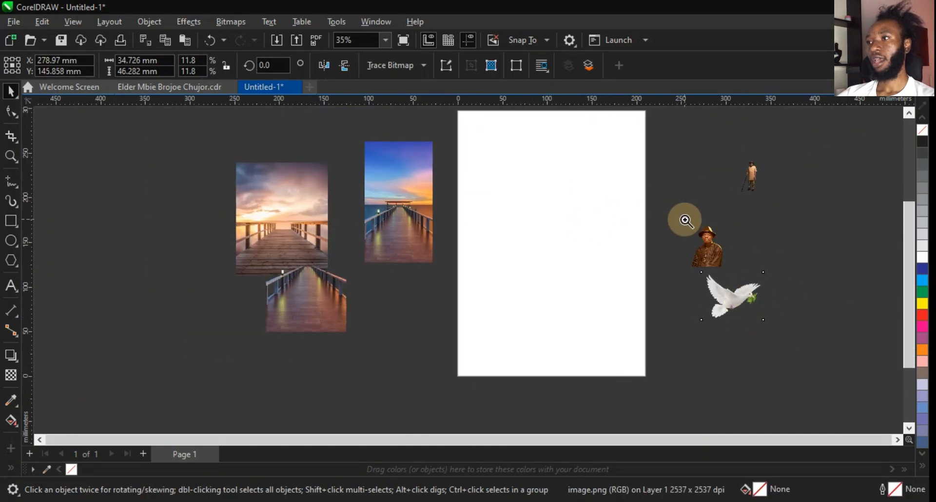
drag(685, 219, 746, 285)
click(471, 246)
drag(458, 277, 397, 282)
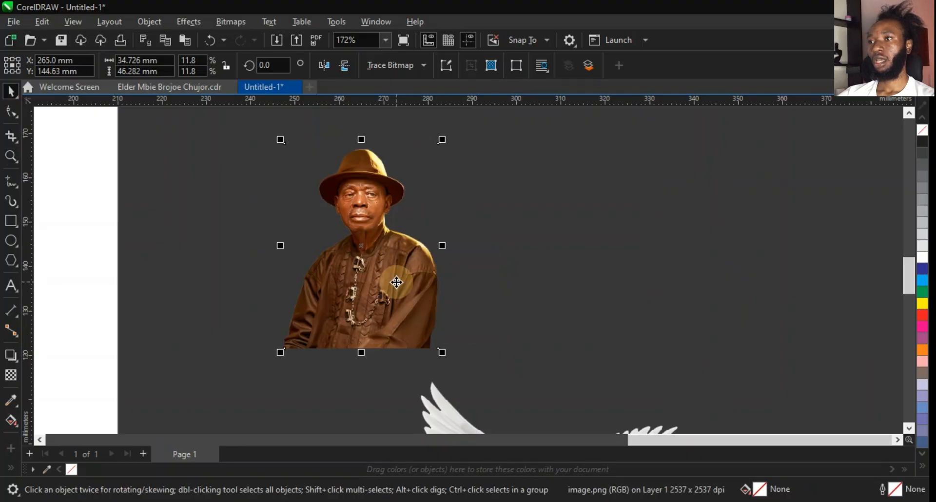
Convert the portrait to a 300 dpi bitmap in RGB Color (24-bit) with transparent background.
click(235, 22)
click(247, 34)
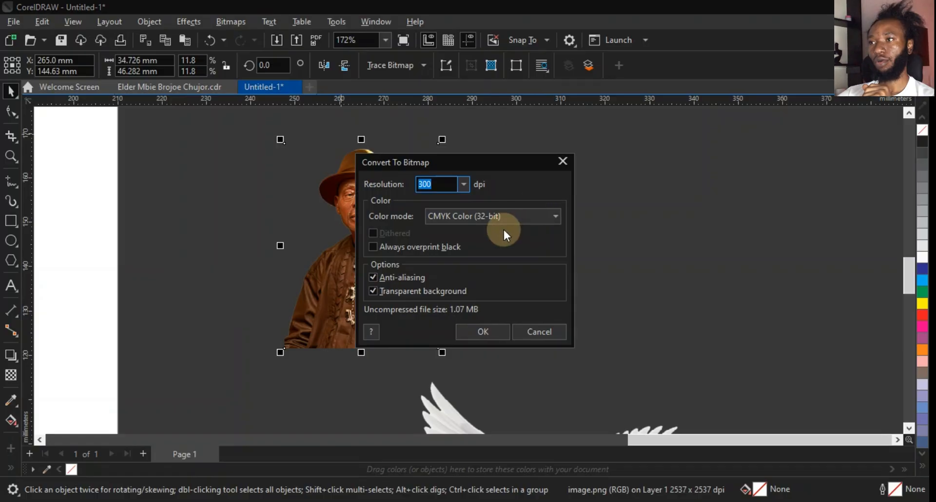
click(503, 220)
click(481, 270)
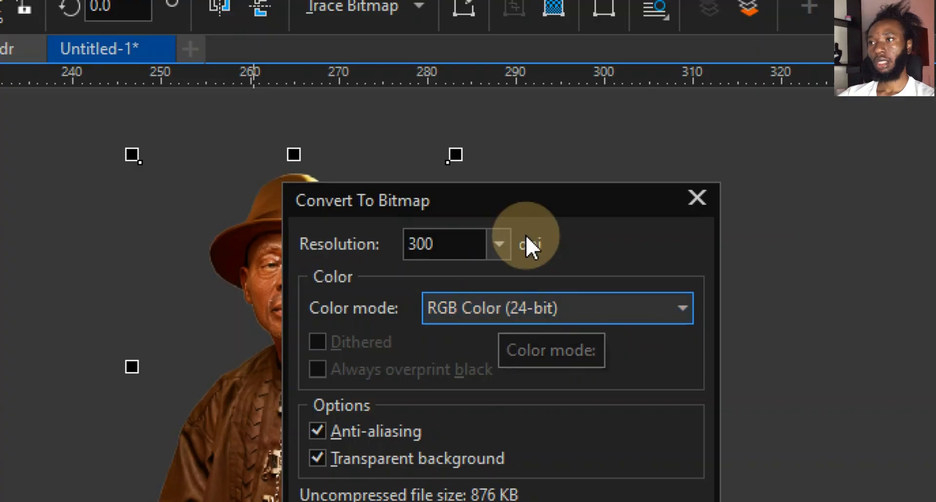
drag(531, 207, 525, 111)
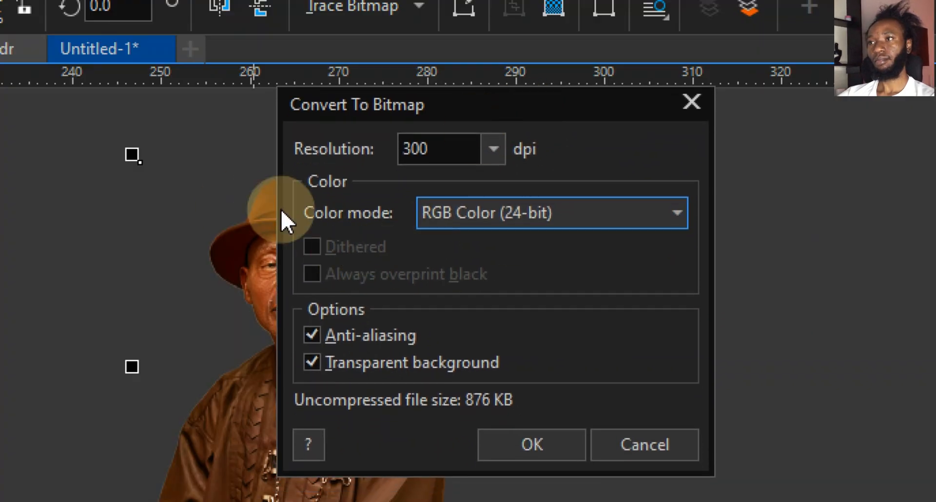
click(535, 450)
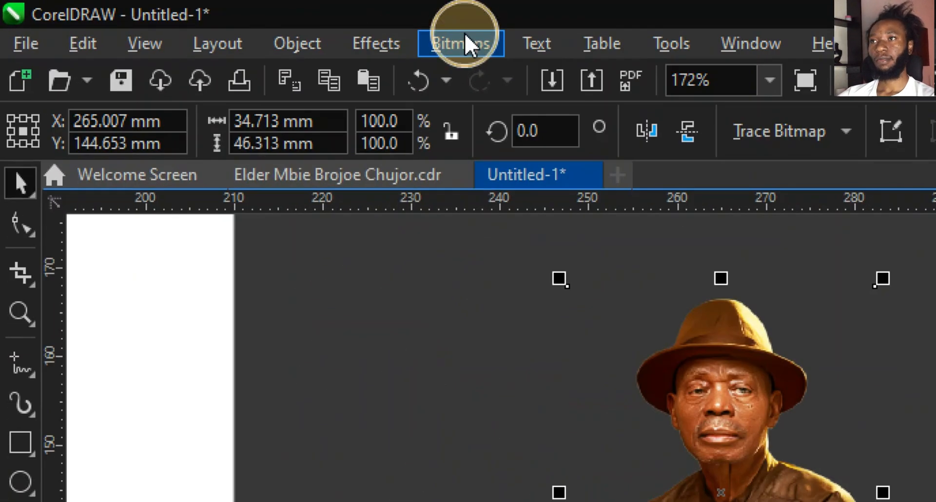
Convert the portrait to Black and White (1-bit) using the Line Art method with a threshold of 255.
click(466, 36)
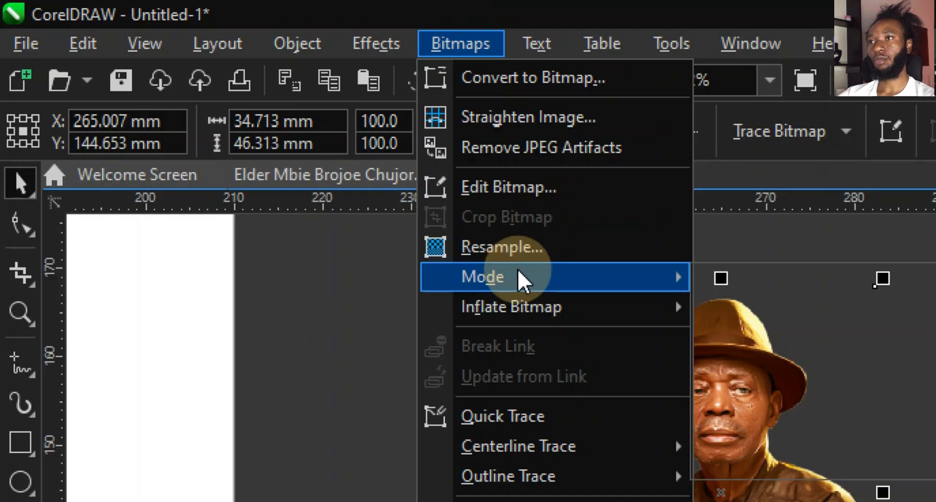
mouse_move(517, 269)
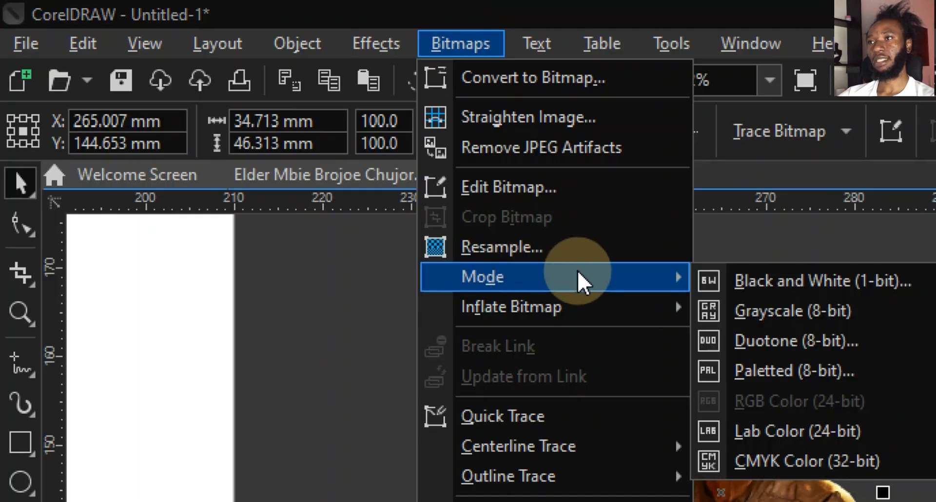
click(795, 279)
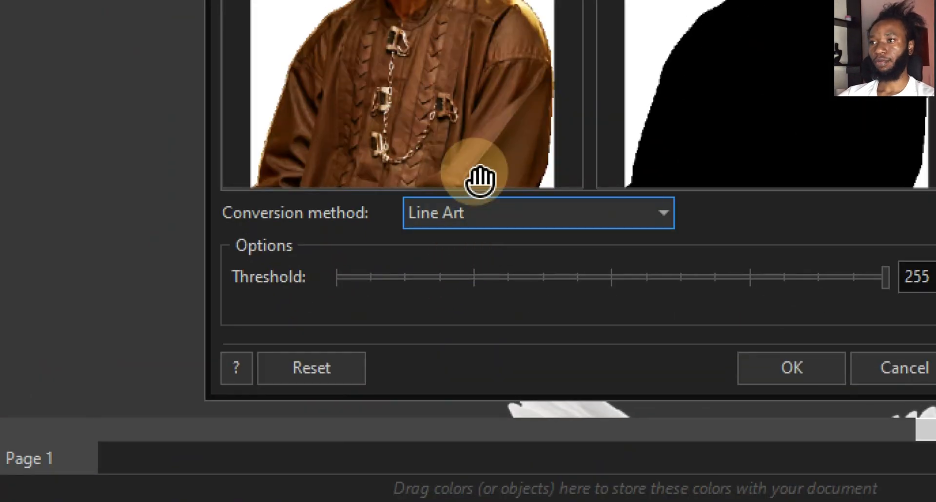
drag(634, 2, 512, 2)
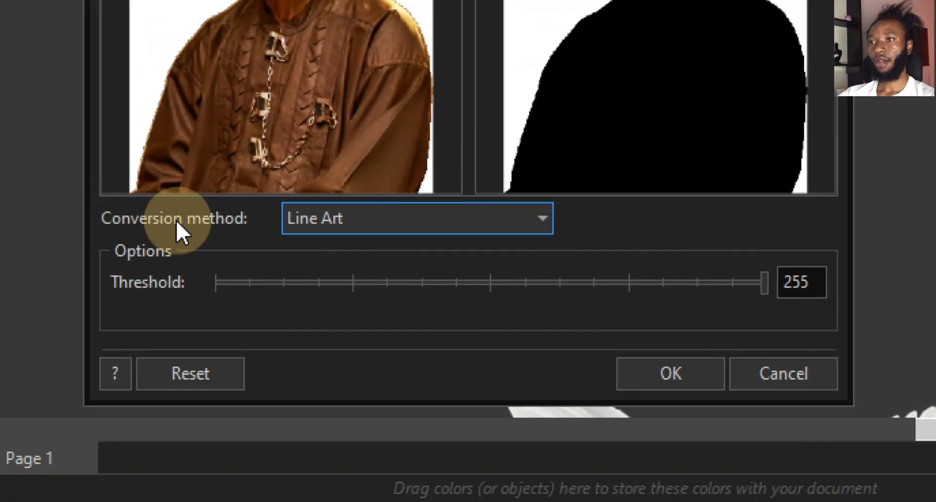
click(362, 214)
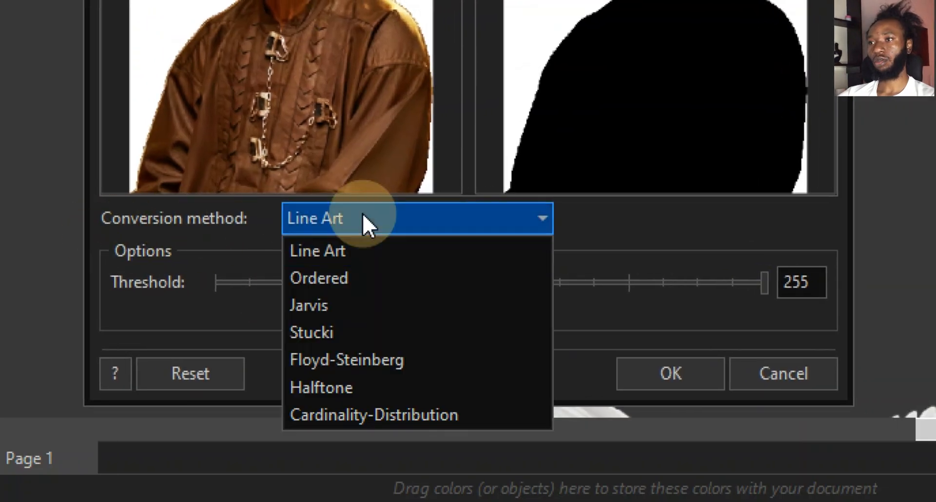
click(371, 254)
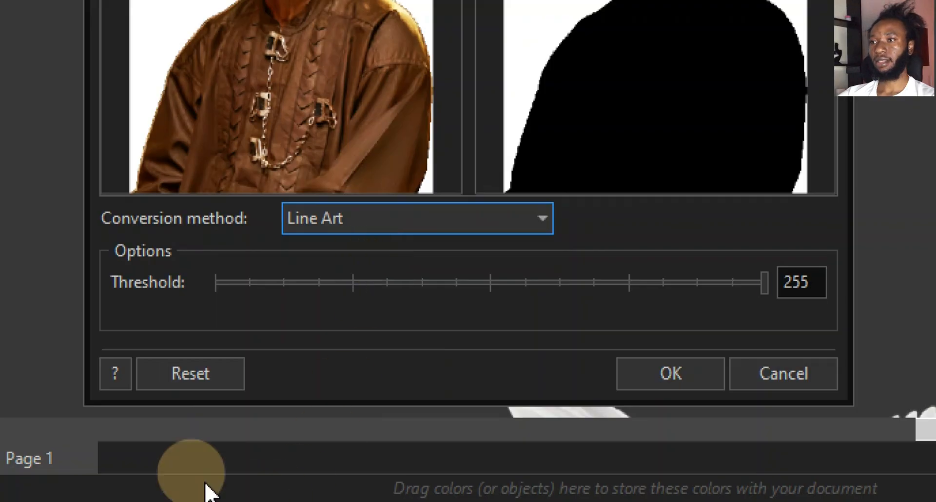
click(743, 285)
click(425, 282)
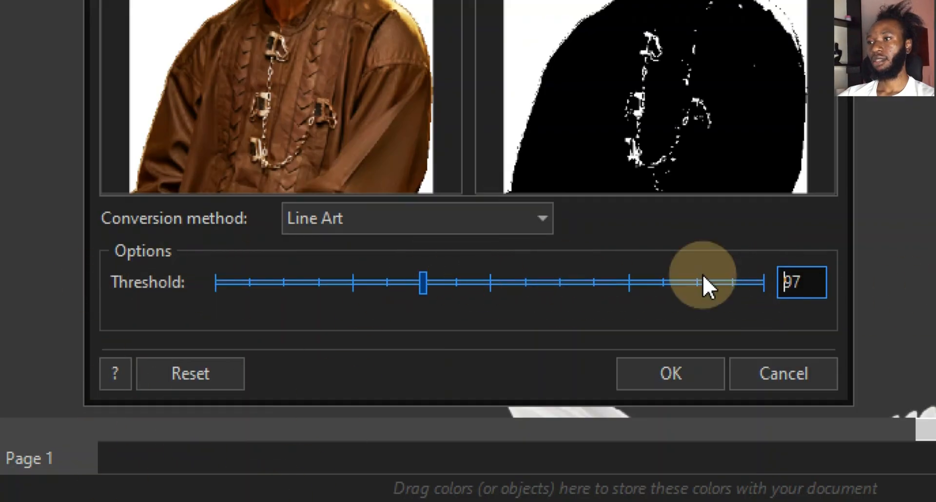
click(769, 280)
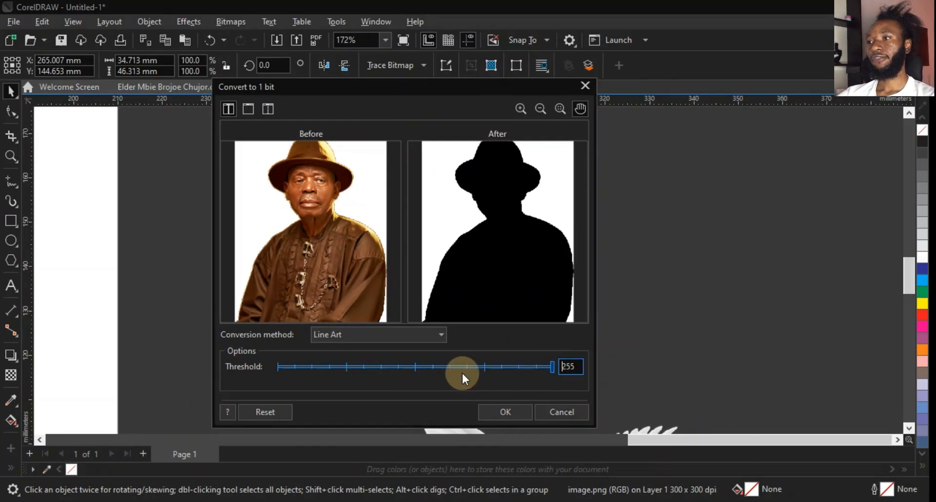
click(379, 367)
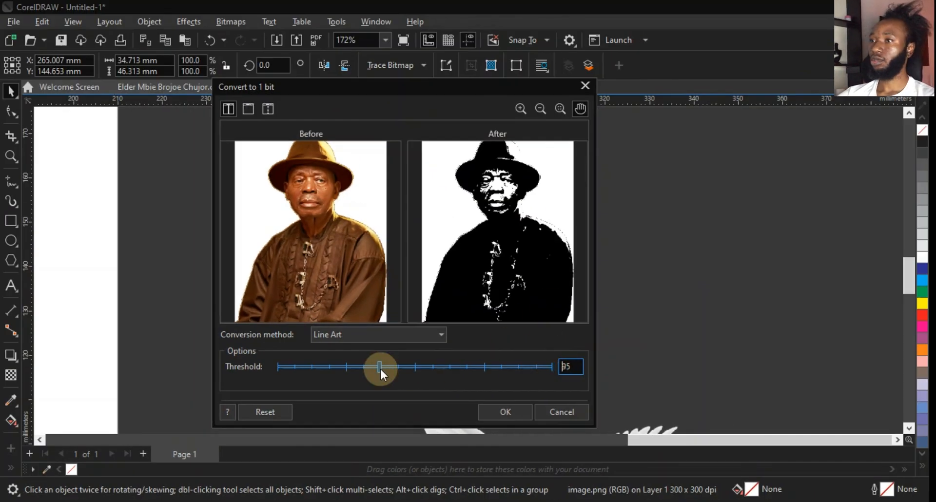
drag(384, 367, 553, 366)
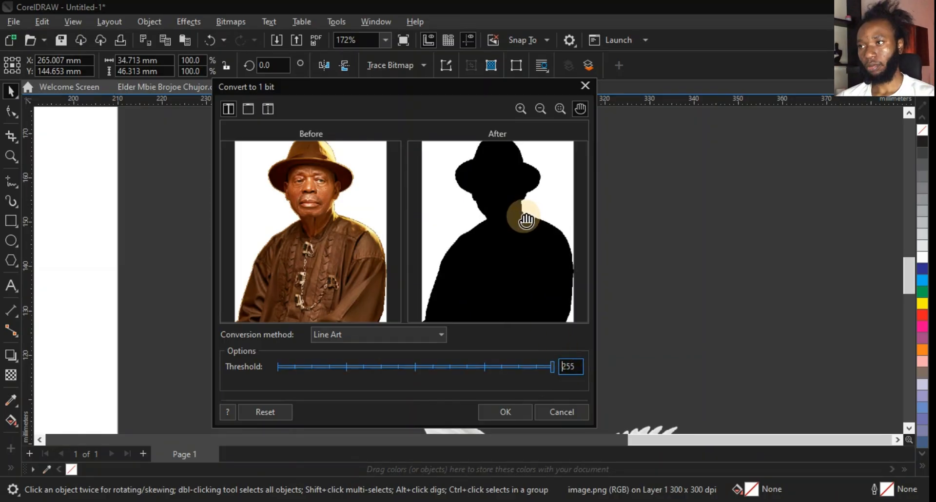
click(499, 407)
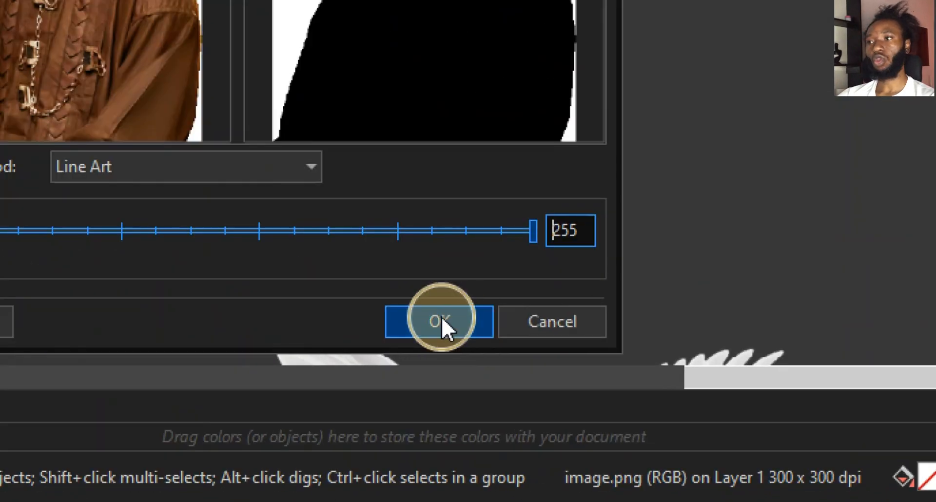
click(513, 414)
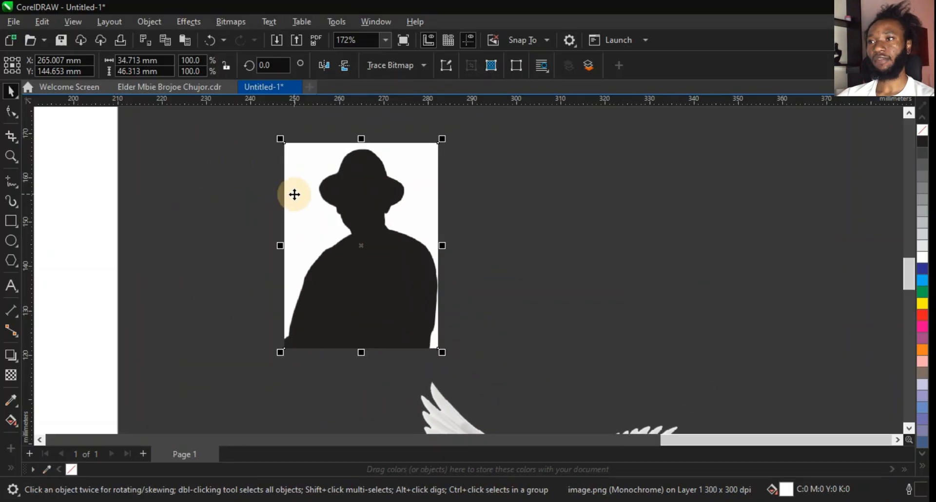
Convert the black-and-white silhouette back to a 300 dpi RGB Color (24-bit) bitmap with transparent background.
scroll(294, 194, up, 1)
click(238, 25)
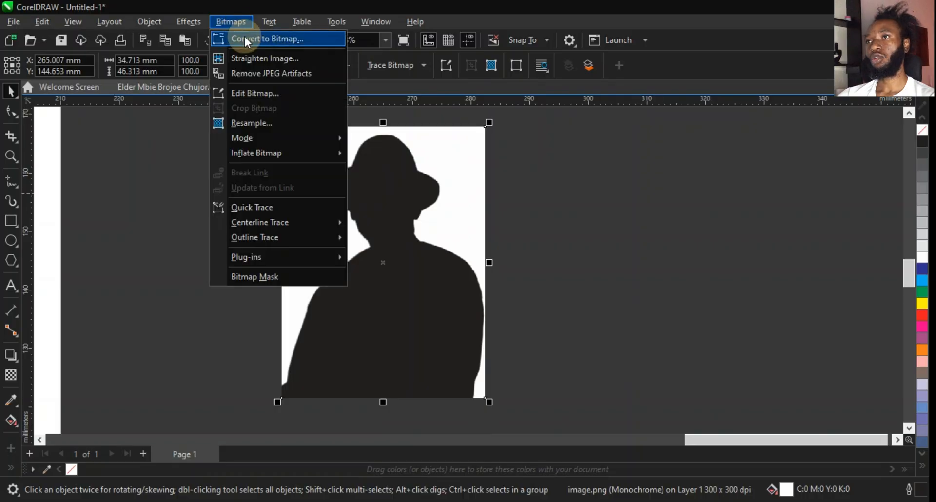
click(245, 36)
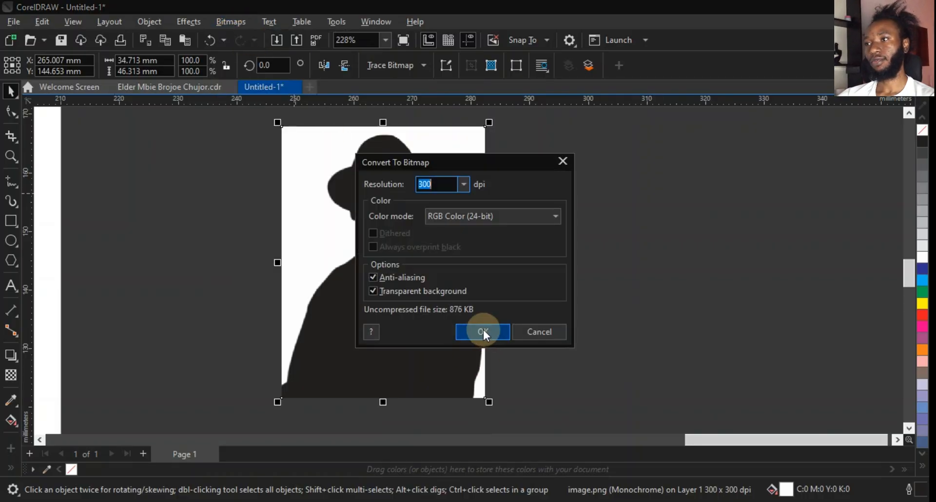
click(484, 330)
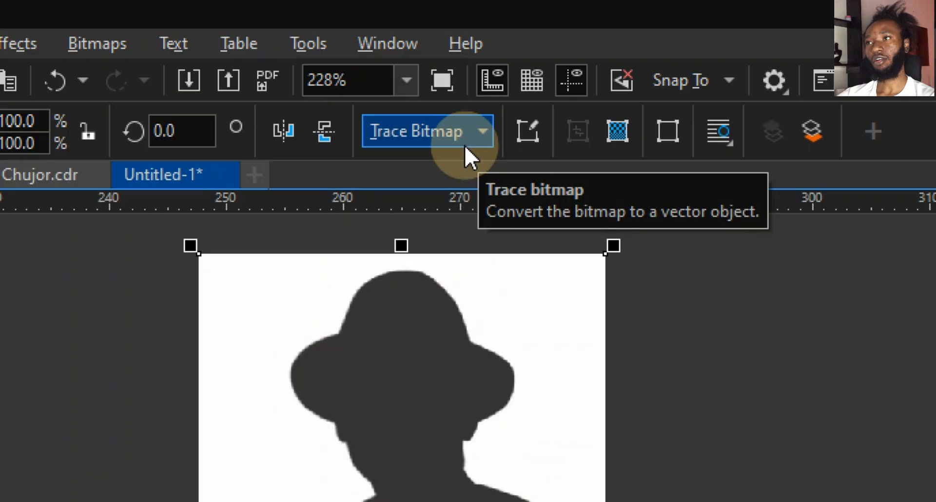
Outline-trace the silhouette with the Line Art preset, removing a specified background color.
click(465, 145)
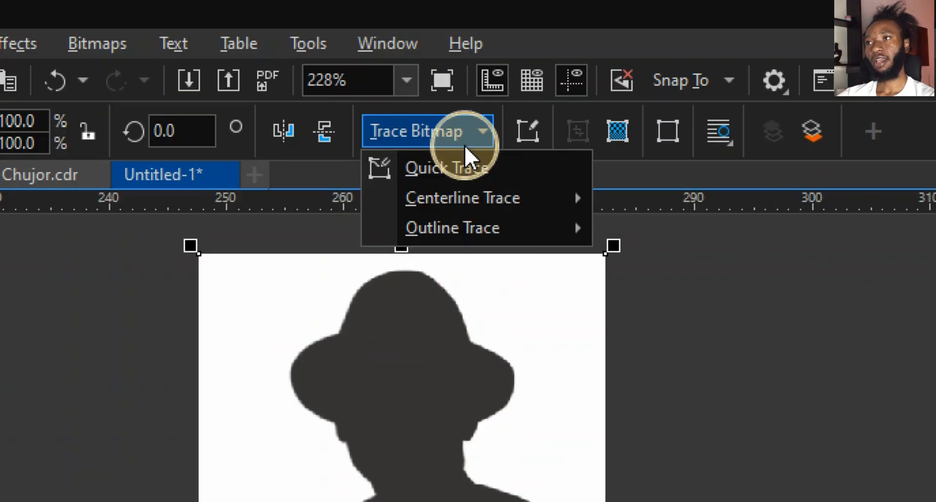
mouse_move(472, 228)
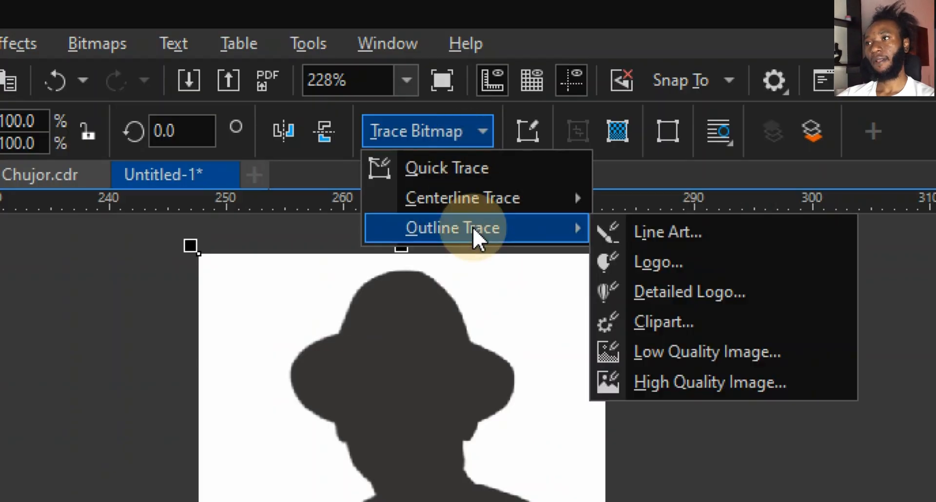
click(678, 233)
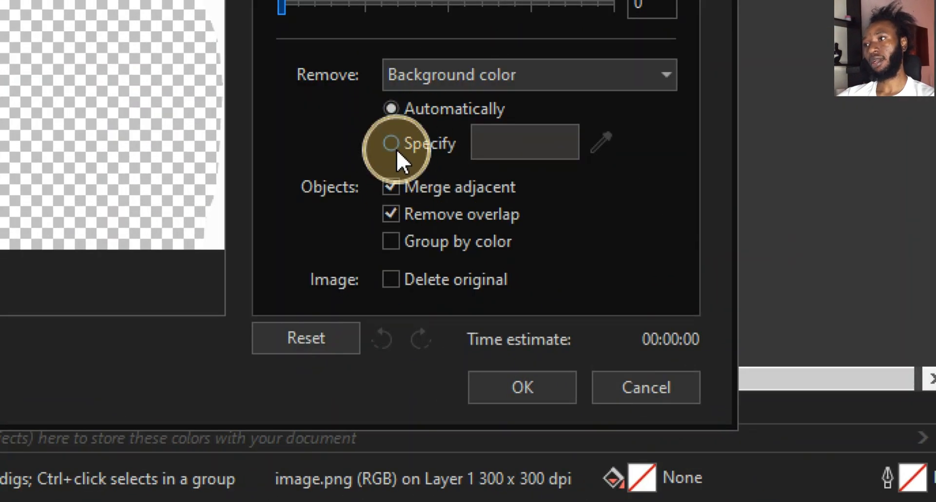
click(397, 149)
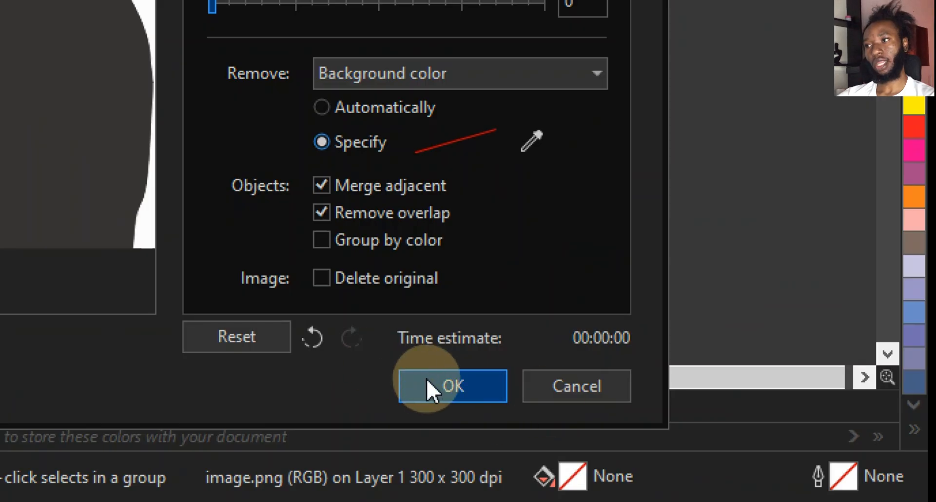
click(426, 379)
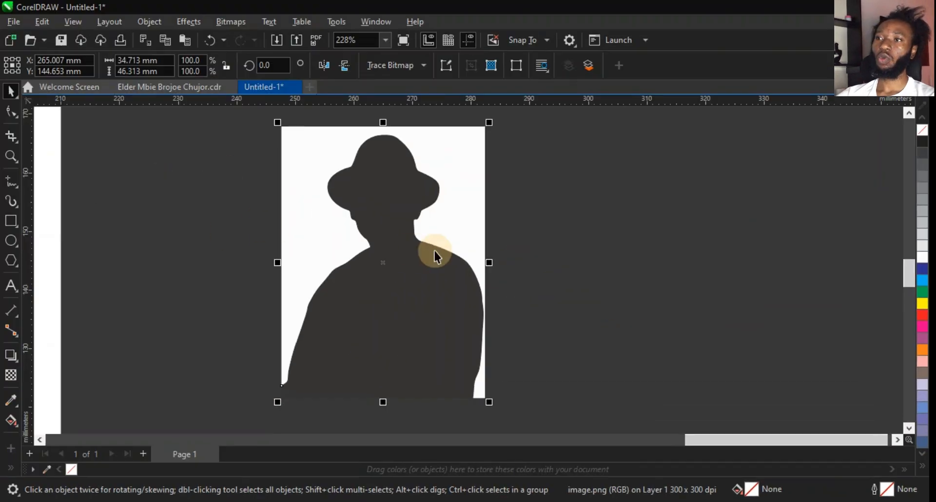
Delete the original silhouette bitmap, leaving only the traced vector shape.
scroll(712, 233, down, 2)
scroll(411, 225, up, 1)
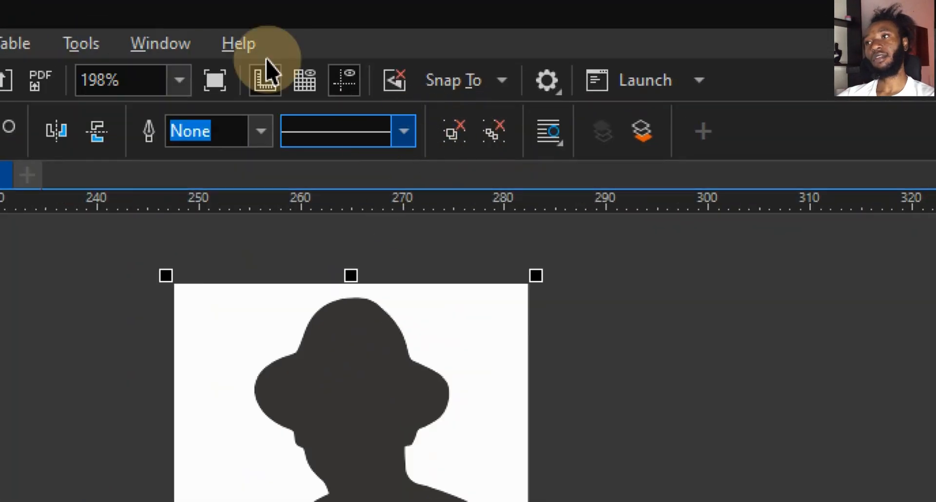
click(456, 130)
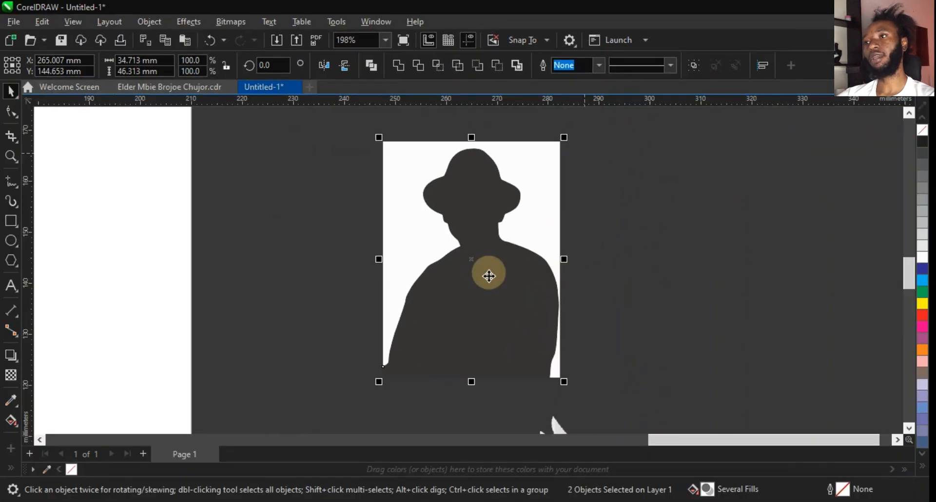
click(627, 265)
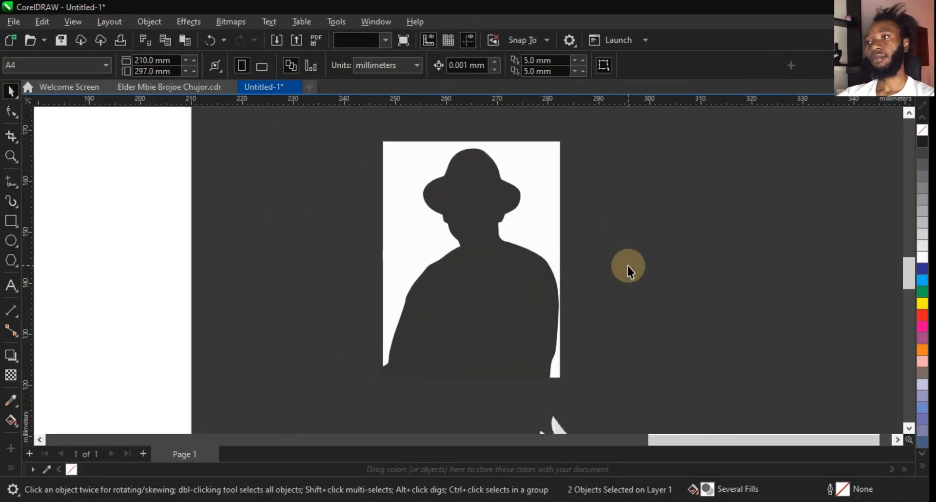
click(499, 271)
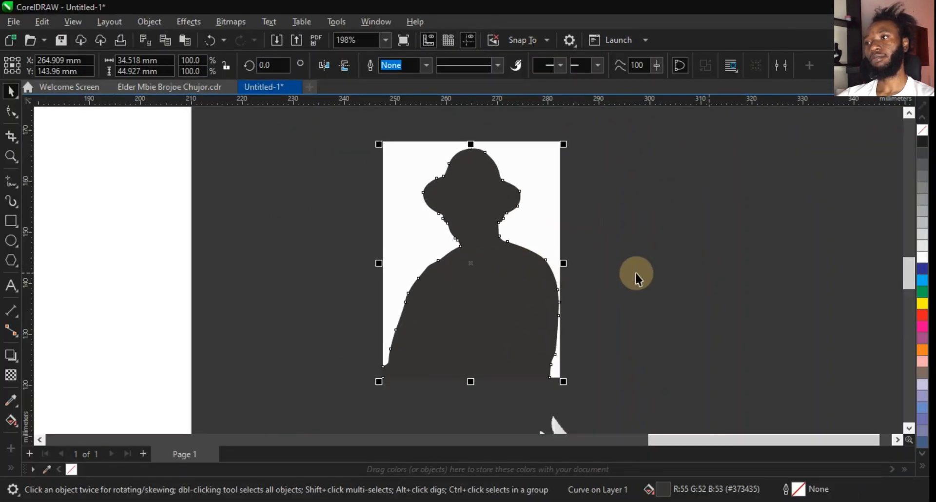
drag(634, 278, 633, 278)
click(513, 230)
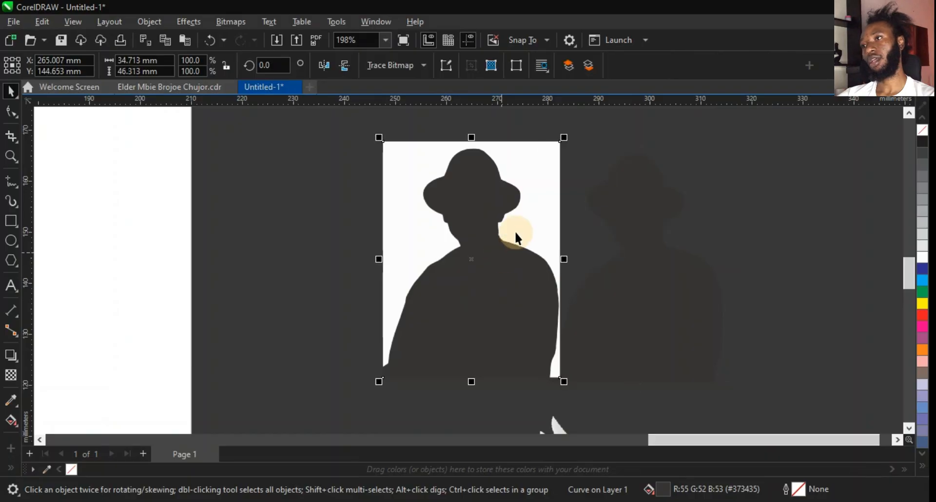
click(594, 260)
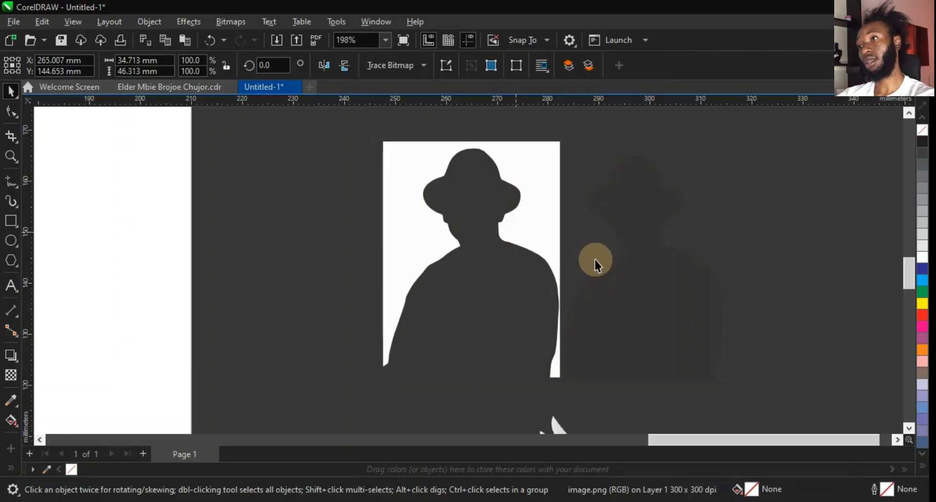
click(527, 236)
key(Delete)
Try palette fill colors on the traced silhouette and undo those fill changes.
click(692, 319)
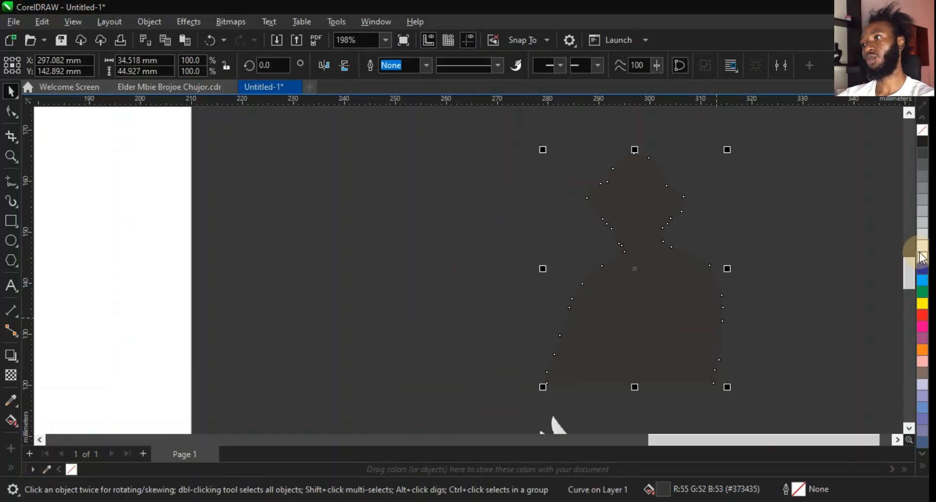
click(921, 256)
scroll(794, 225, down, 3)
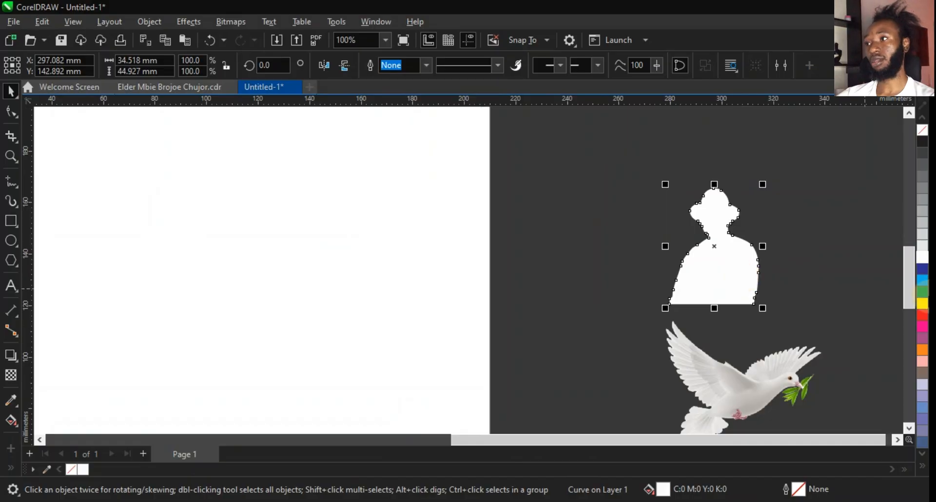
click(925, 289)
key(ctrl+z)
key(ctrl+z)
key(ctrl+z)
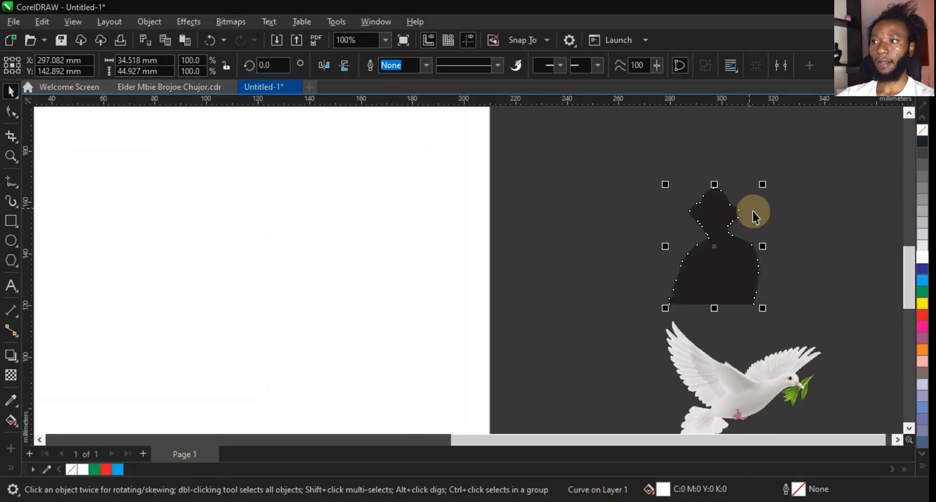
Move the traced silhouette onto the page.
scroll(753, 211, down, 1)
drag(744, 248, 448, 327)
scroll(725, 303, down, 1)
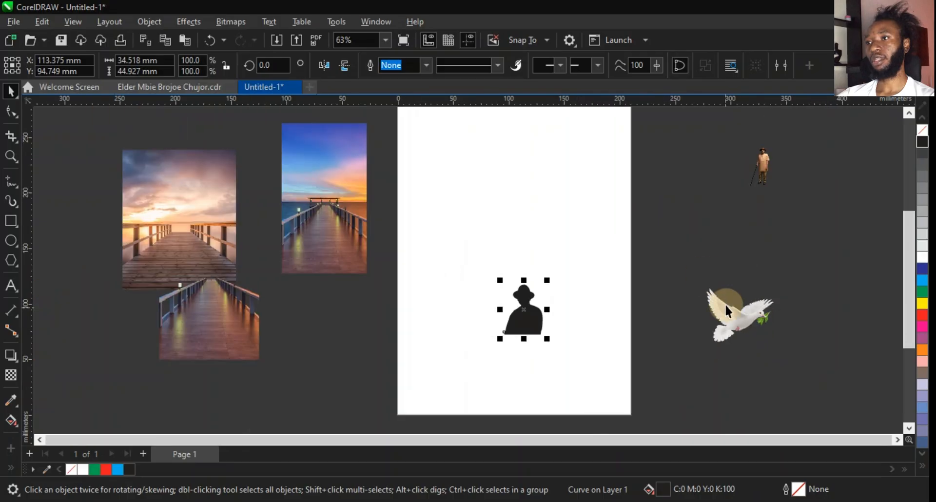
Enlarge the silhouette to about 441 × 574 mm and position it over the page's upper area.
drag(547, 281, 692, 140)
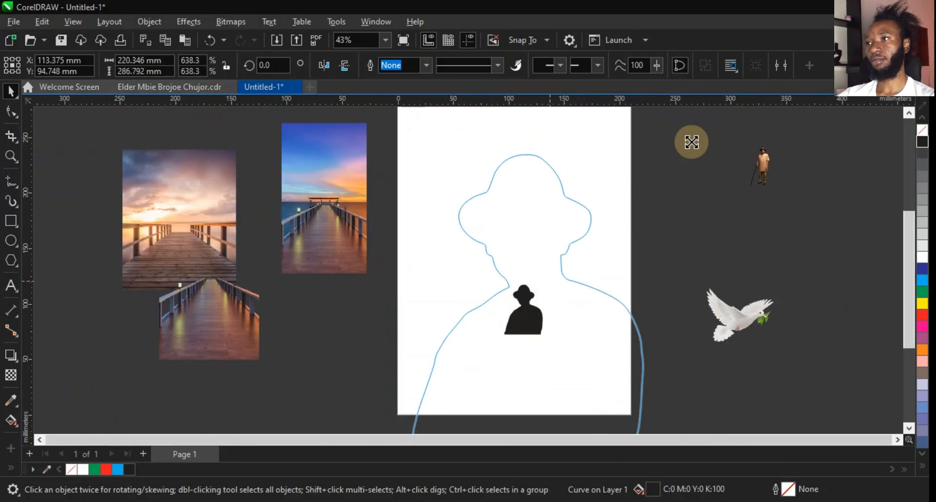
scroll(539, 182, down, 1)
scroll(535, 169, up, 1)
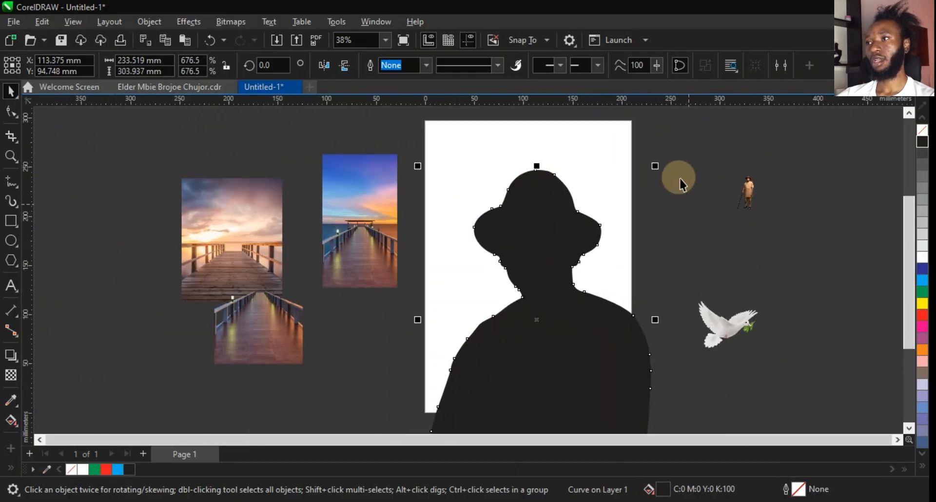
drag(655, 166, 771, 135)
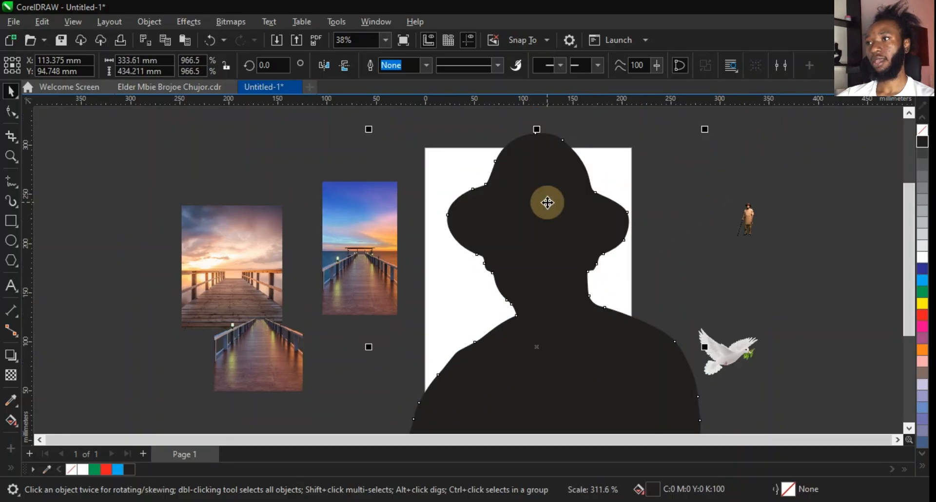
drag(547, 202, 531, 286)
drag(606, 270, 608, 271)
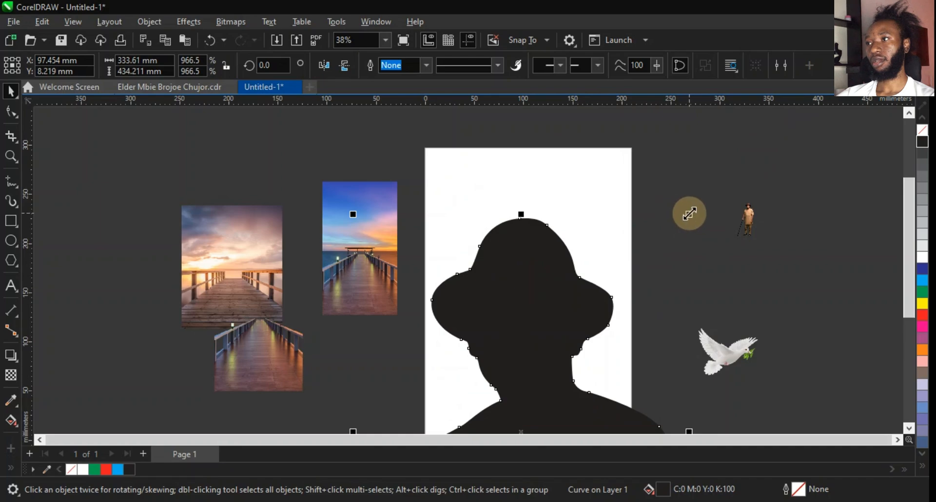
drag(690, 213, 780, 145)
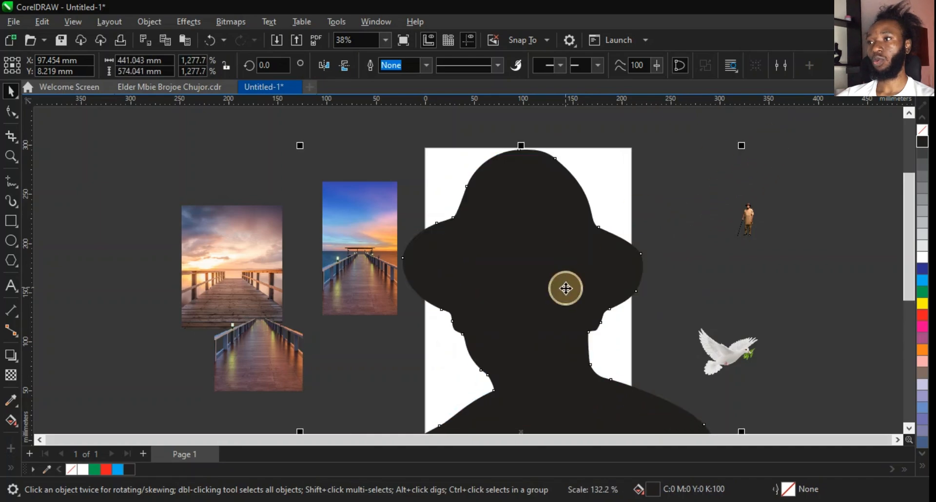
Shift the traced silhouette slightly upward over the page.
drag(566, 288, 568, 241)
drag(562, 281, 556, 272)
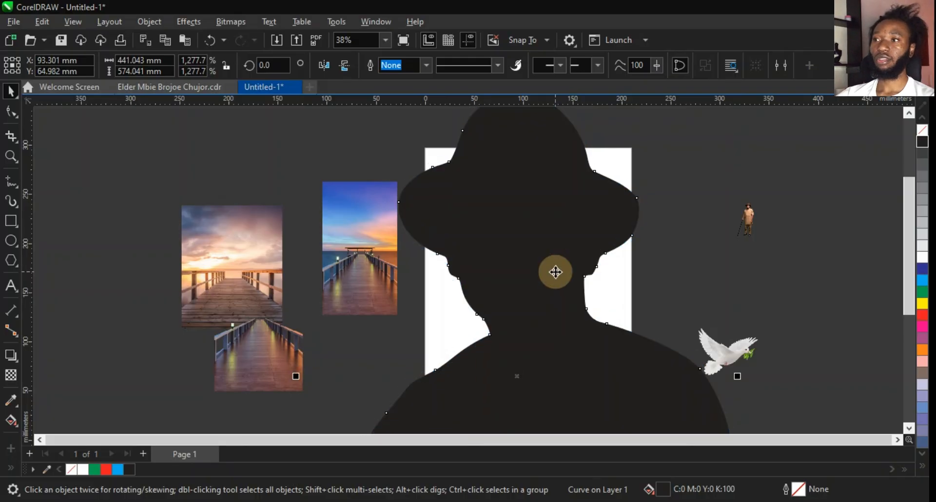
Try to PowerClip the silhouette inside the page itself.
right_click(555, 272)
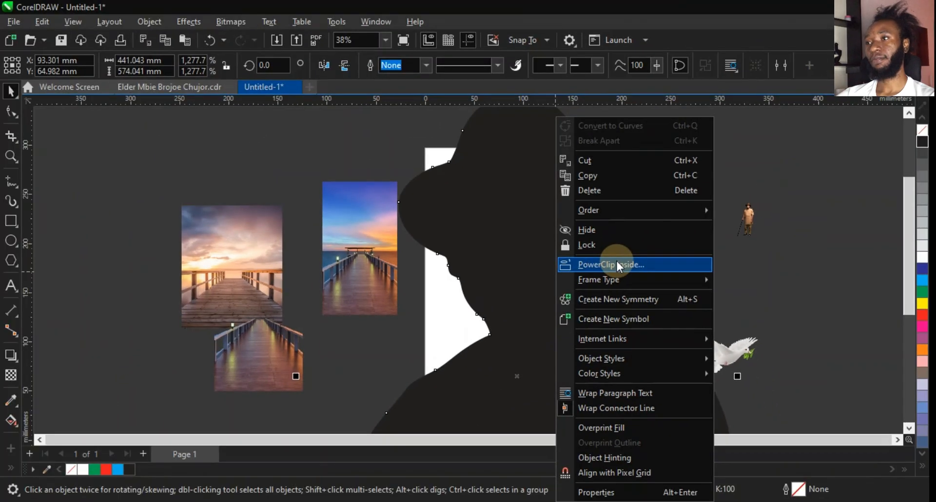
click(510, 248)
click(446, 309)
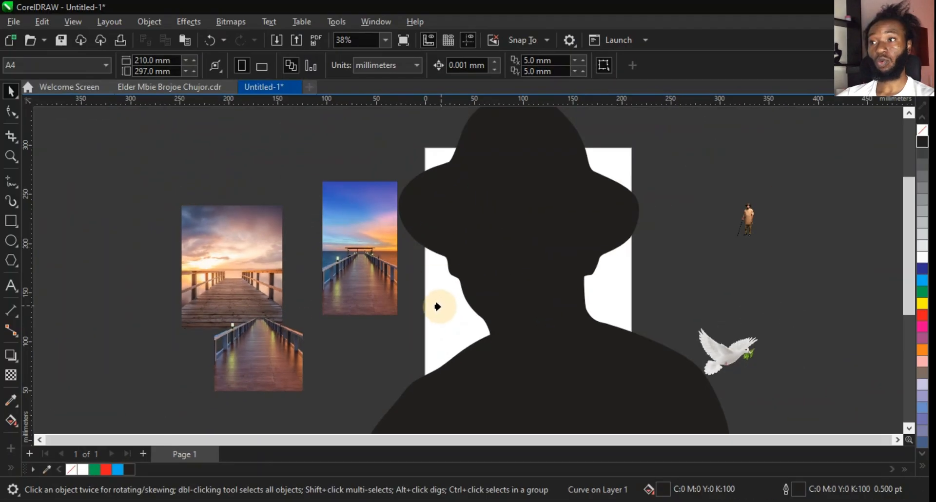
click(437, 321)
click(507, 298)
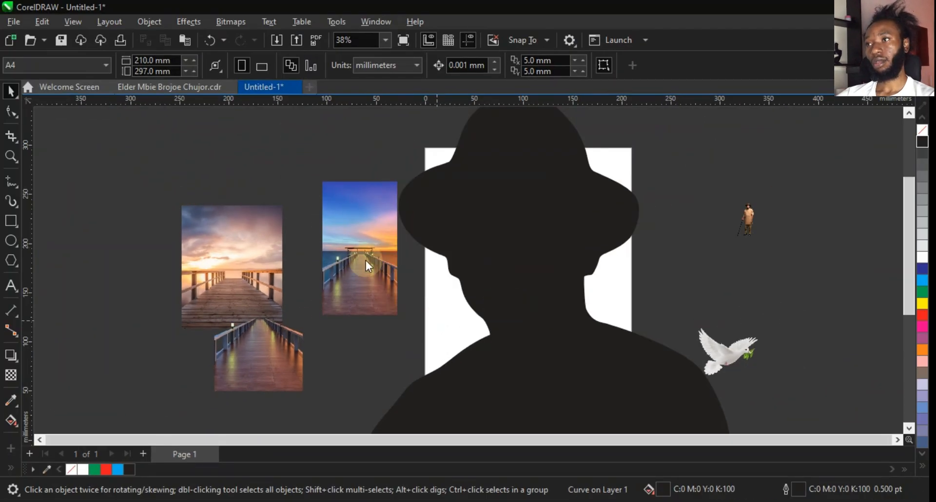
Create a page-sized 210 × 297 mm rectangle frame and fill it white.
click(12, 222)
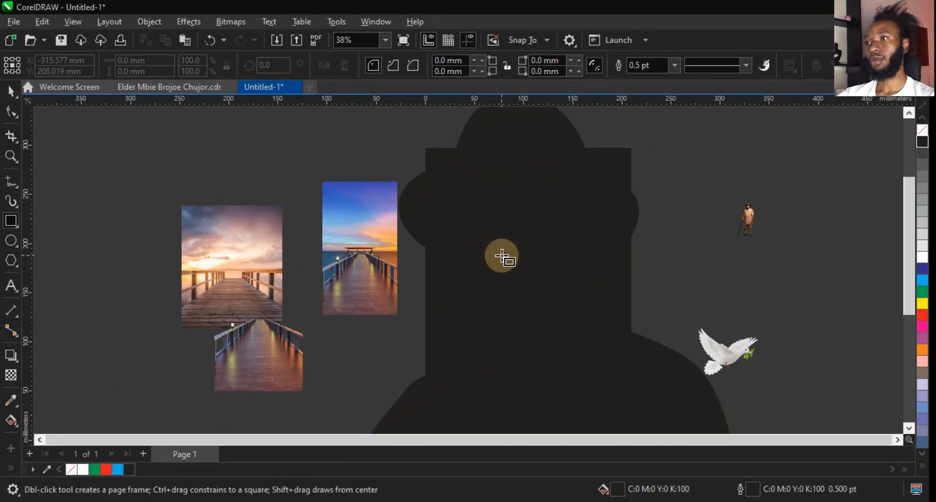
key(space)
click(442, 306)
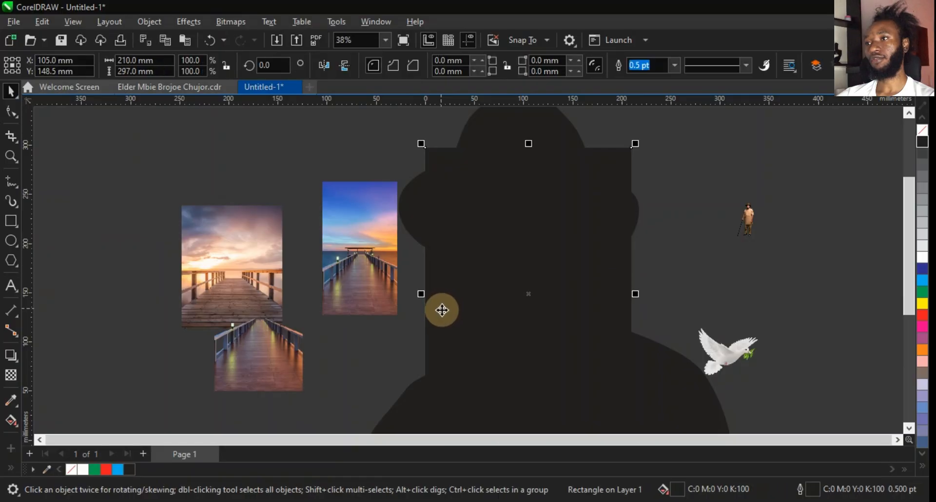
click(921, 256)
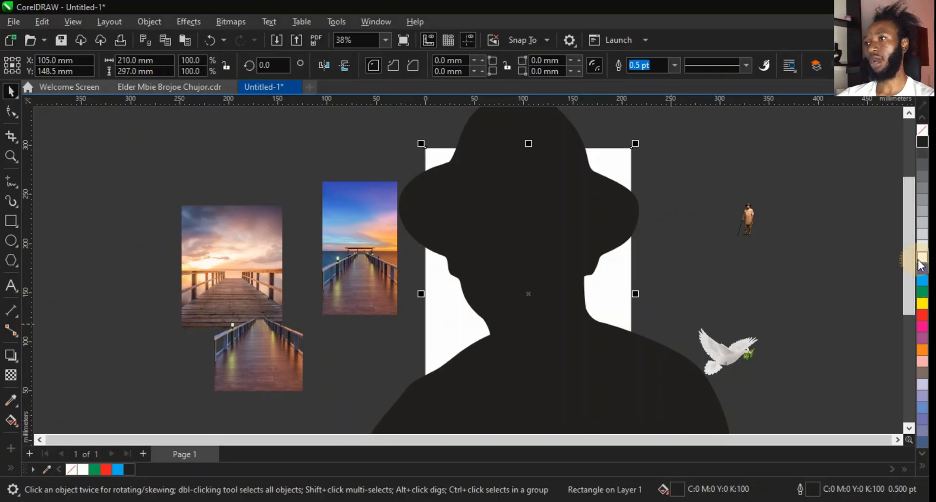
PowerClip the silhouette inside the white page rectangle.
click(567, 237)
right_click(567, 238)
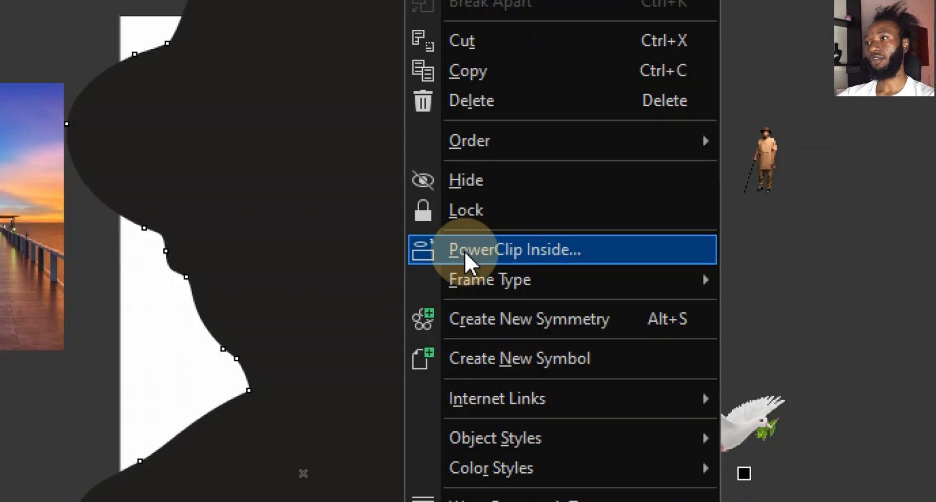
click(464, 251)
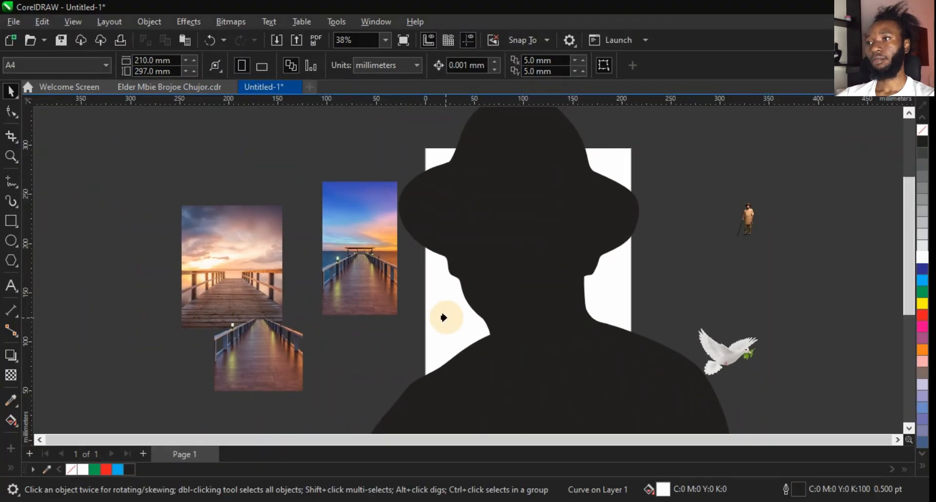
click(162, 355)
click(446, 317)
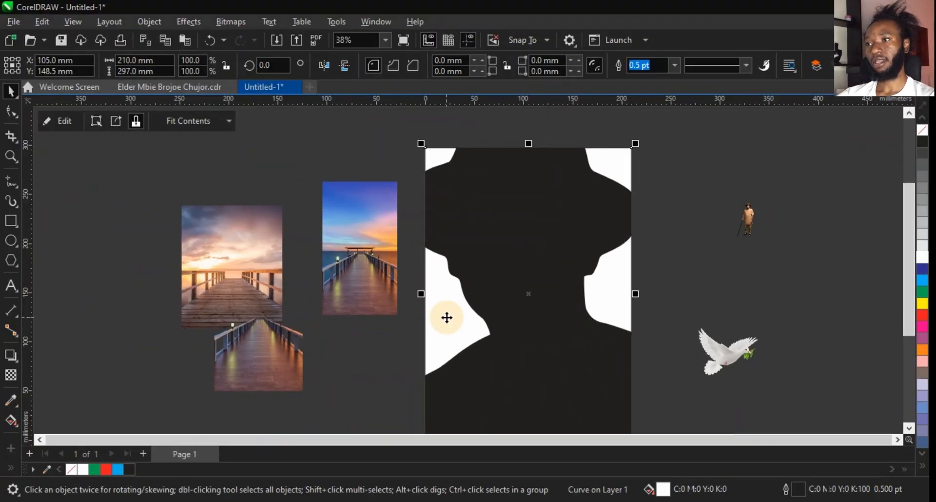
click(713, 174)
scroll(712, 174, down, 1)
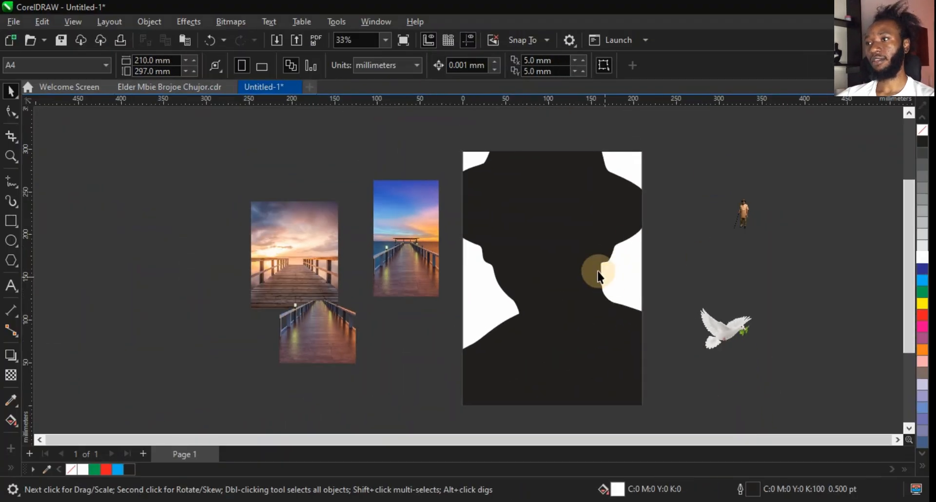
Rearrange the bridge images side by side, enlarging the walkway bridge image between the other two.
click(282, 269)
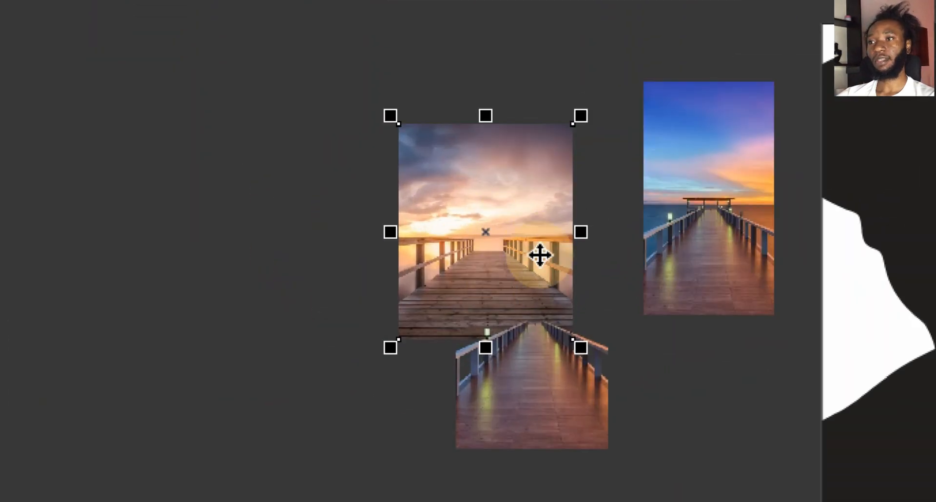
drag(526, 270, 266, 256)
drag(502, 391, 419, 240)
drag(501, 309, 631, 419)
drag(515, 354, 506, 306)
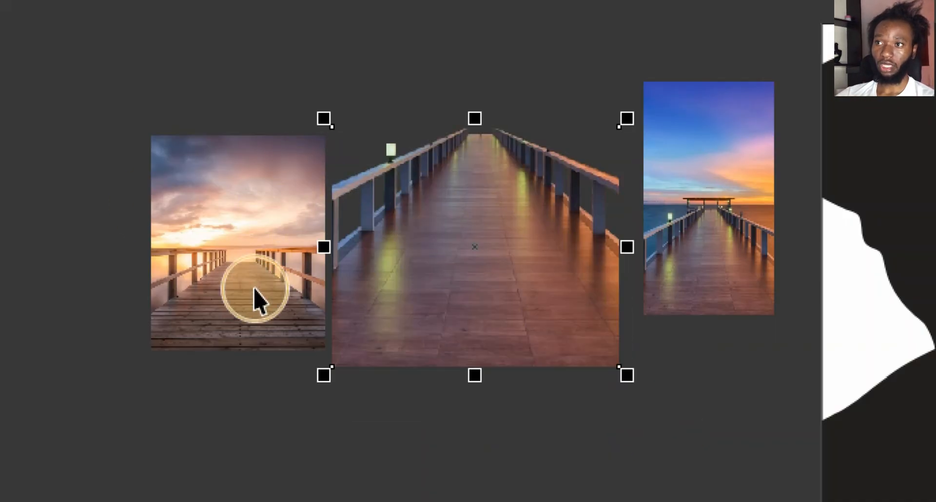
Select the tall blue-sky bridge image and delete it.
click(214, 288)
click(786, 252)
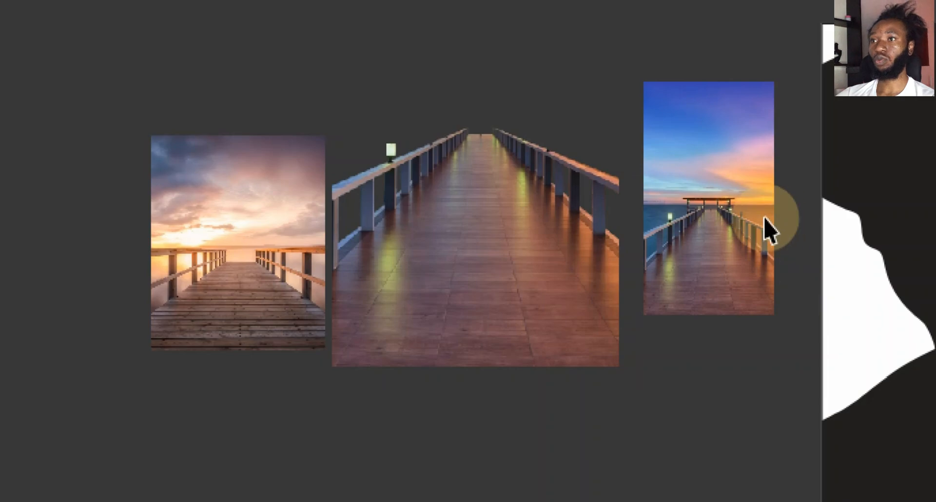
click(744, 217)
click(509, 261)
click(673, 270)
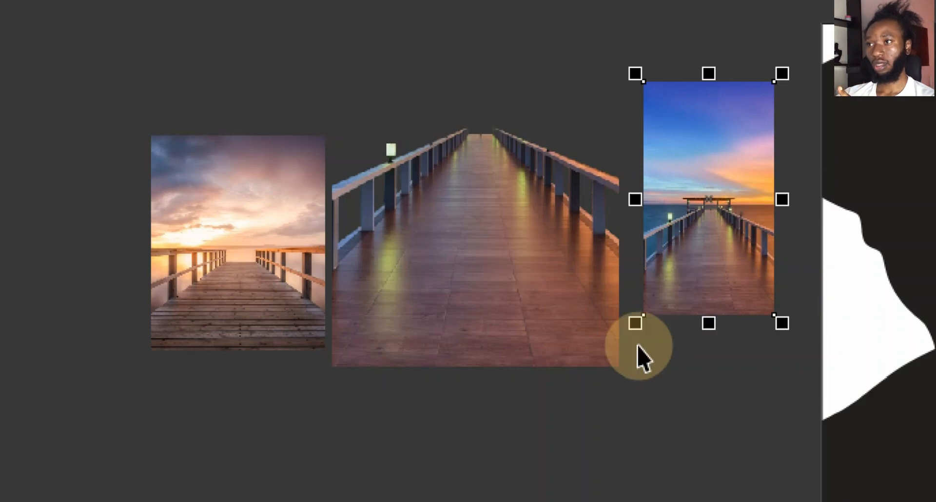
drag(636, 329, 433, 481)
drag(683, 417, 704, 291)
click(704, 290)
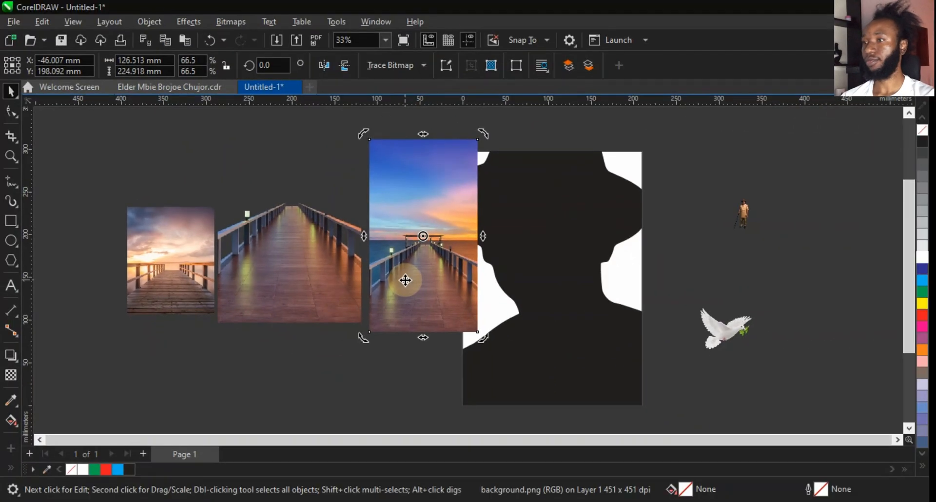
key(Delete)
Move the walkway bridge image onto the lower part of the page and scale it to about 222 × 185 mm.
click(314, 270)
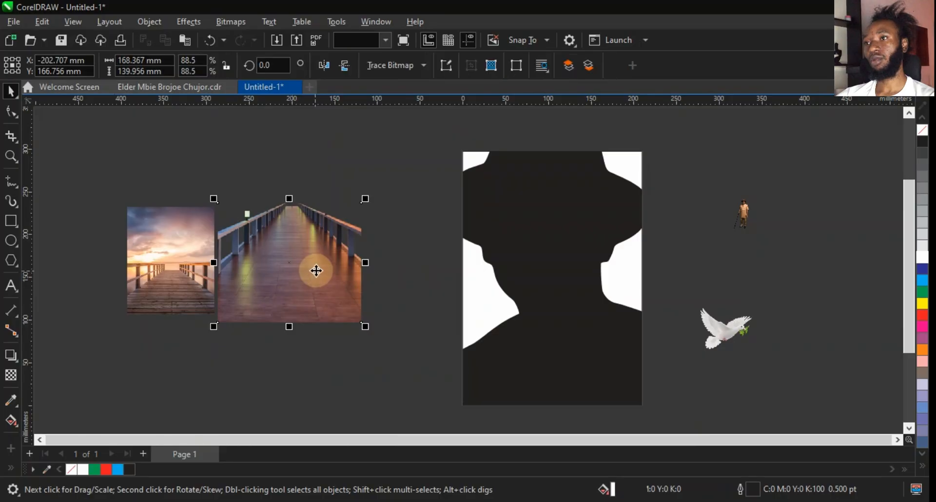
drag(315, 269, 580, 383)
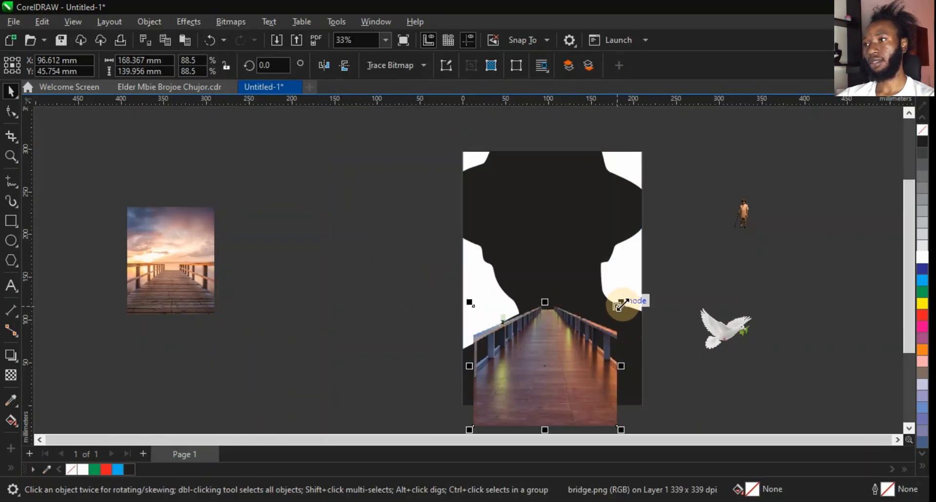
drag(620, 304, 646, 283)
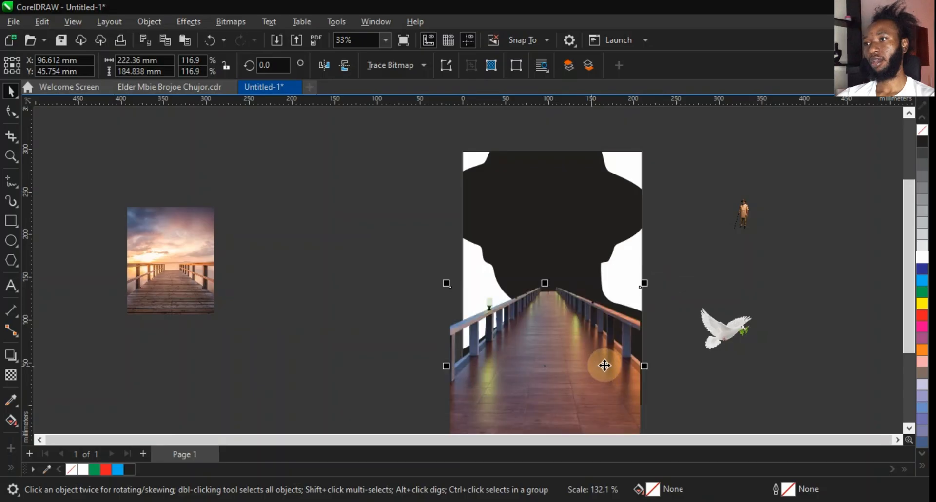
mouse_move(605, 366)
mouse_down()
mouse_move(614, 380)
mouse_move(621, 372)
mouse_move(604, 377)
mouse_up()
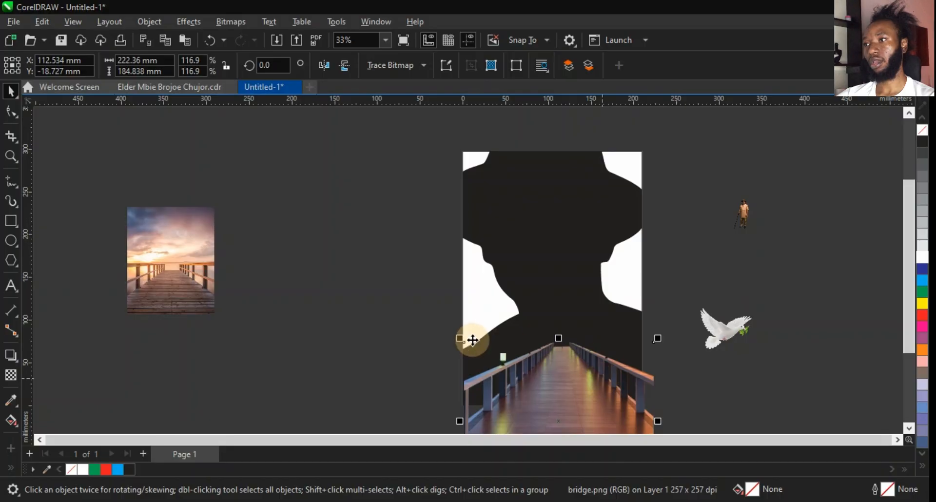
drag(456, 339, 452, 337)
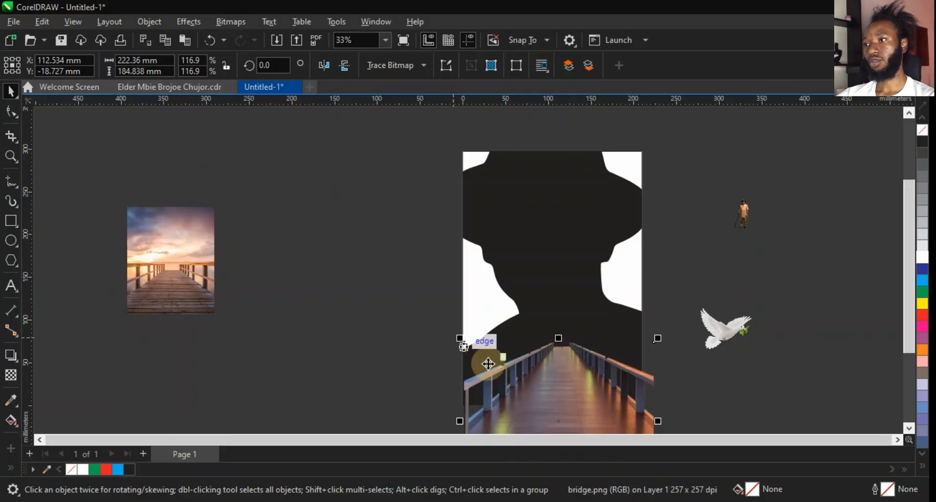
Enlarge the walkway bridge image to about 234 × 194 mm and nudge it down along the page bottom.
key(z)
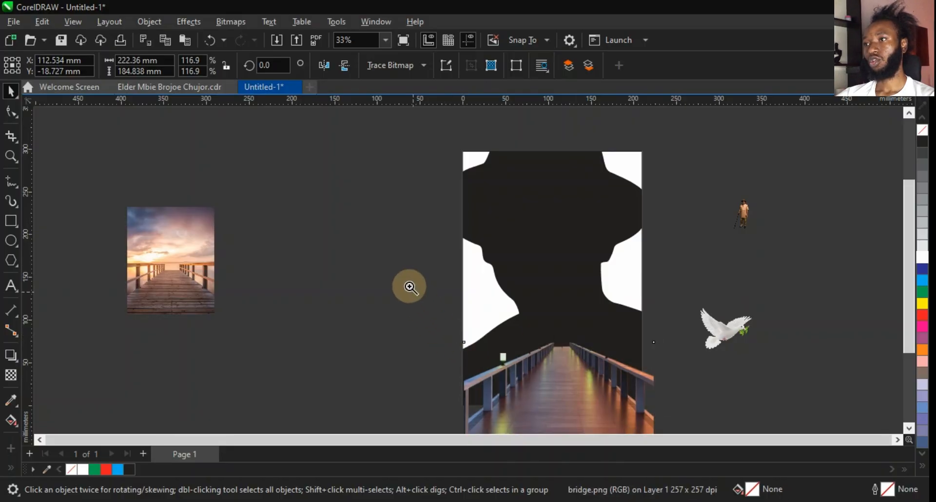
drag(542, 372, 689, 416)
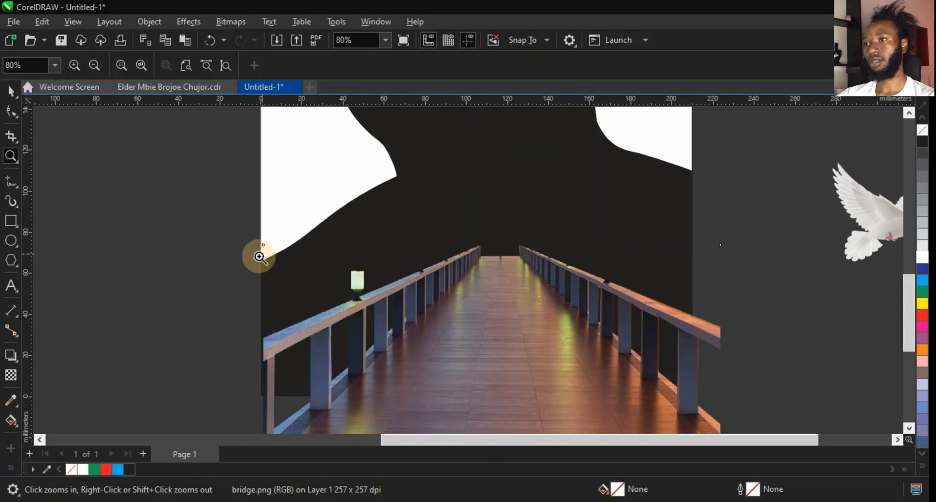
key(space)
mouse_move(260, 242)
mouse_down()
mouse_move(242, 226)
mouse_move(247, 231)
mouse_up()
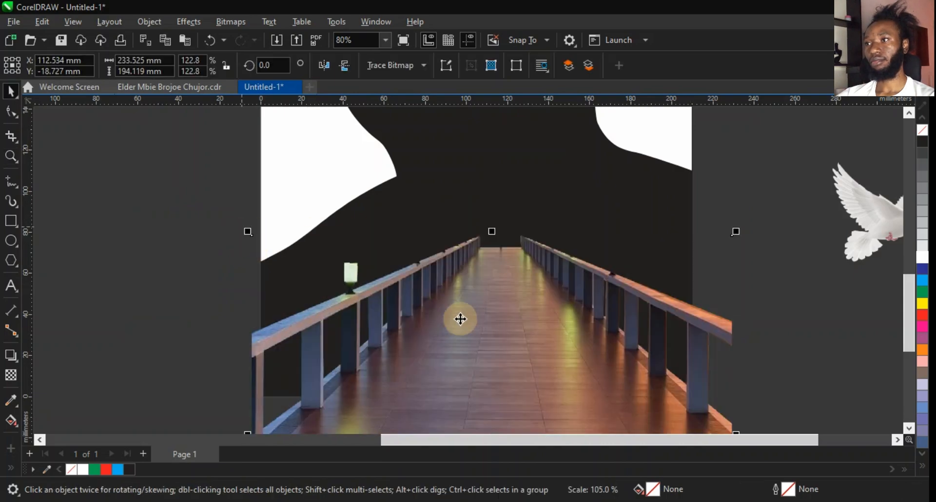
drag(466, 320, 466, 334)
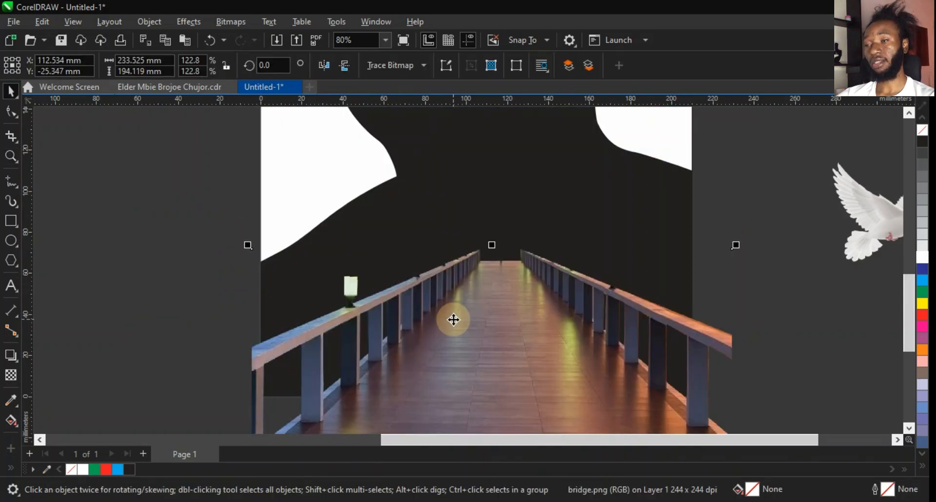
PowerClip the walkway bridge image inside the page rectangle.
right_click(533, 320)
click(565, 296)
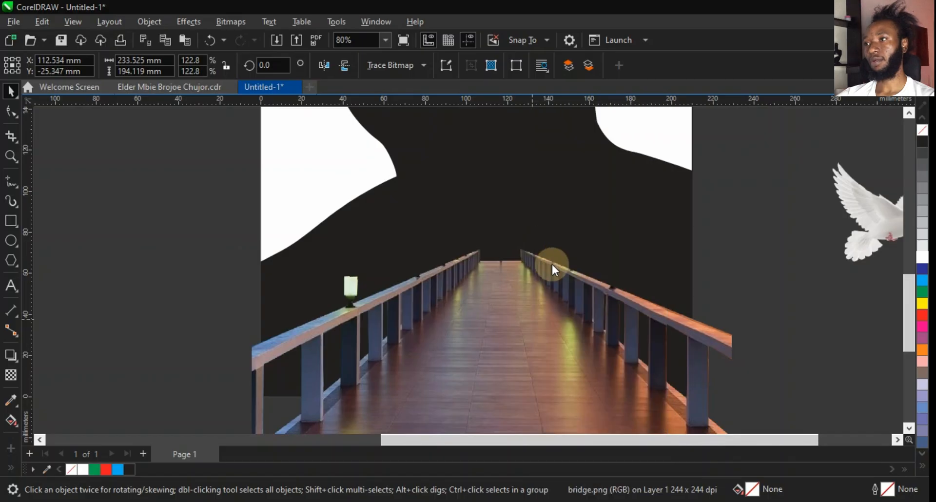
click(516, 187)
key(F4)
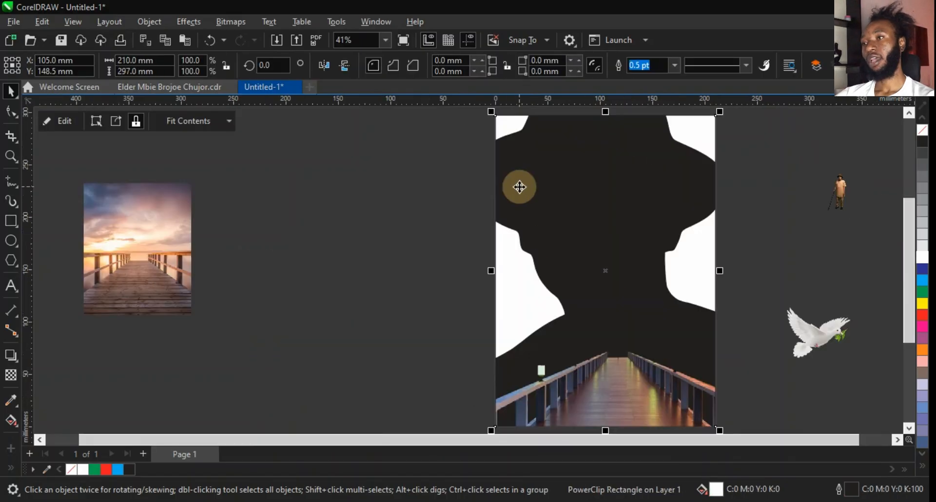
Move the sunset pier image beside the page and place the man's photo on the bridge at about 60 × 117 mm.
mouse_move(162, 258)
mouse_down()
mouse_move(462, 288)
mouse_move(430, 282)
mouse_up()
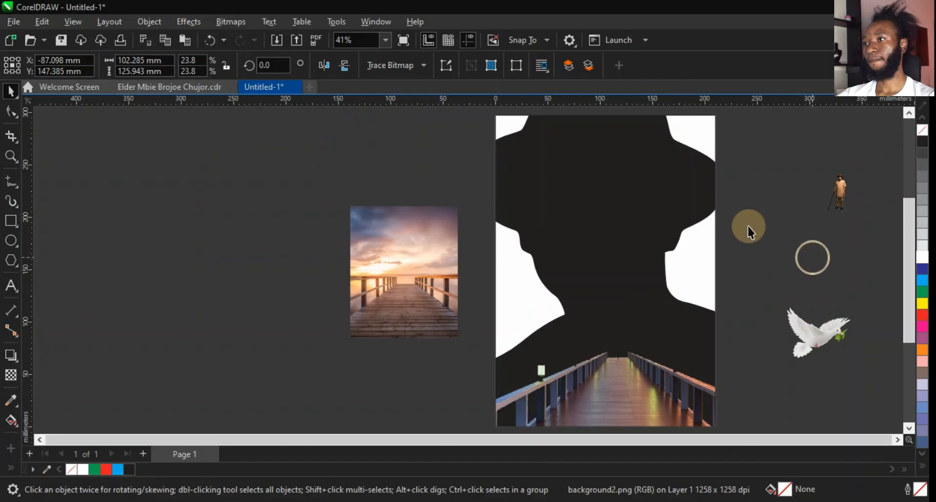
drag(846, 195, 689, 272)
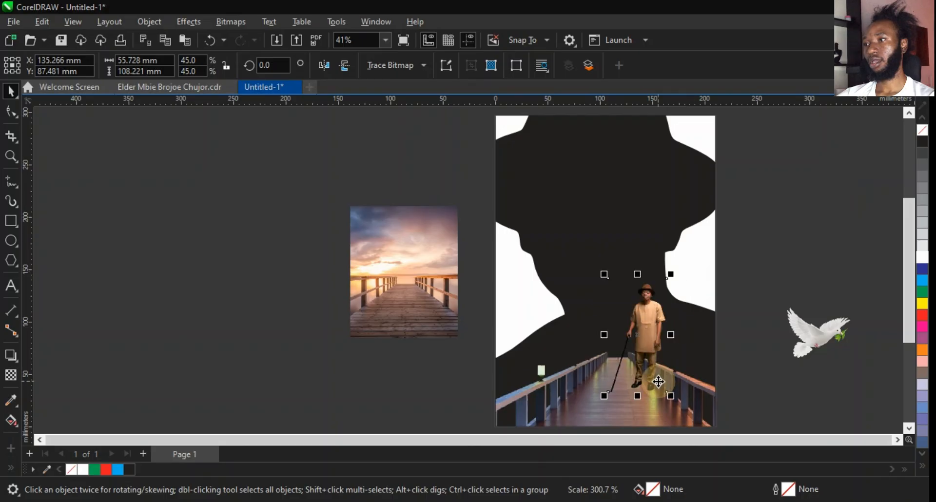
drag(651, 352, 627, 366)
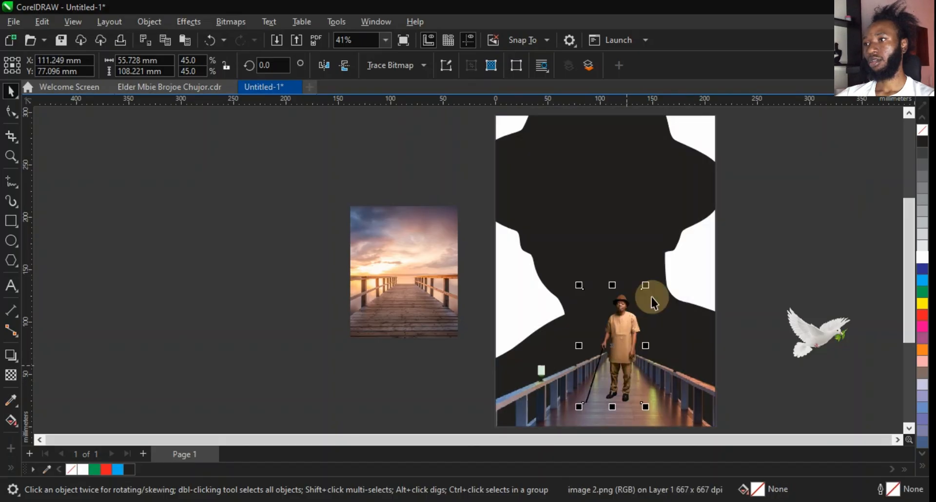
drag(646, 286, 654, 281)
drag(658, 274, 658, 274)
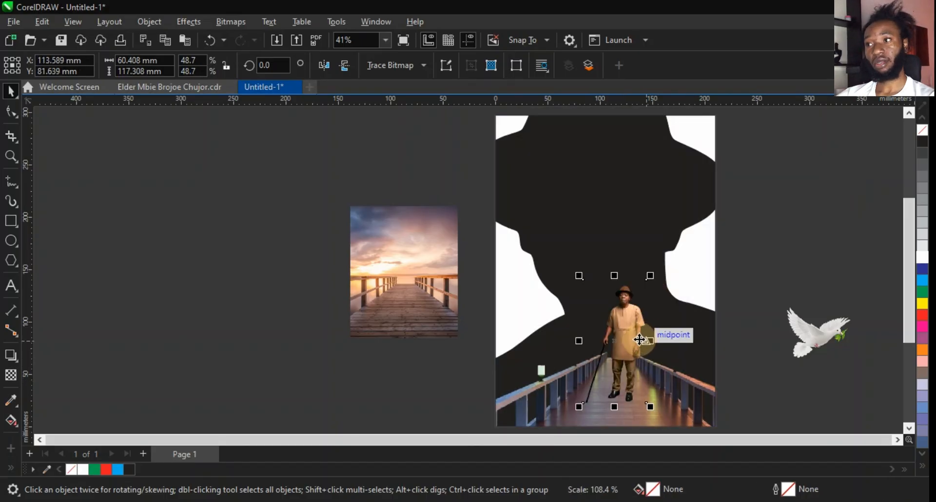
drag(635, 343, 636, 348)
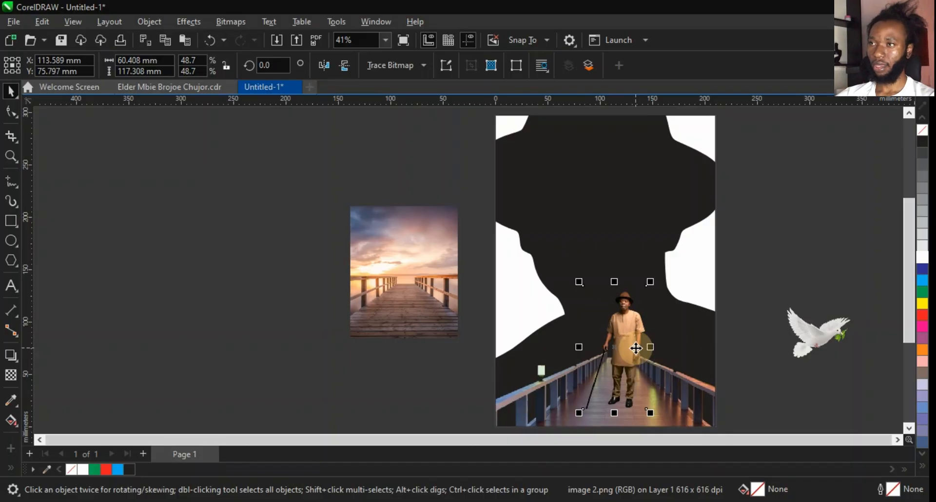
click(765, 294)
click(640, 323)
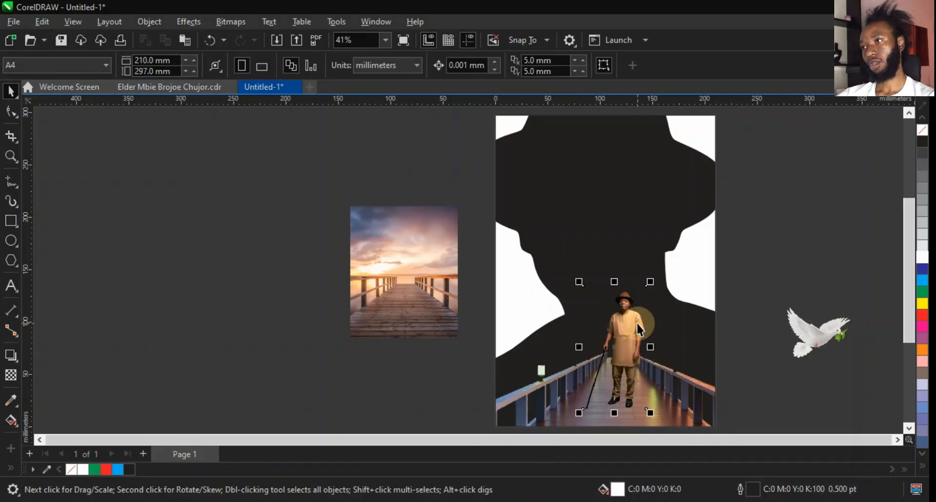
click(489, 297)
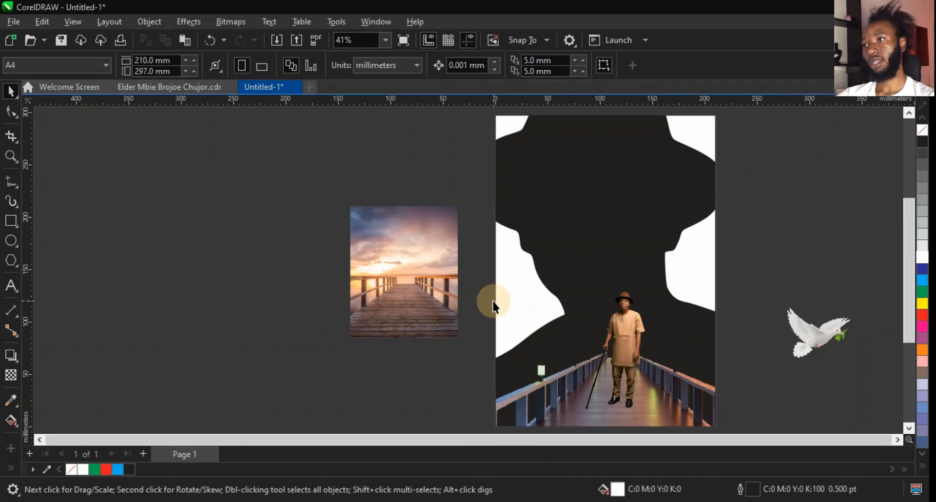
click(194, 88)
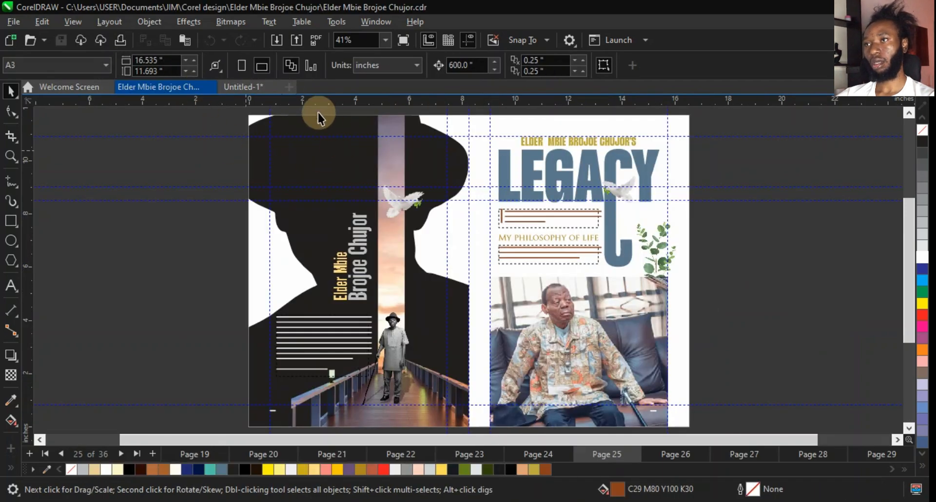
Return to the Untitled document, edit the page's PowerClip contents, and shrink the walkway bridge image to about 203 × 169 mm.
click(241, 88)
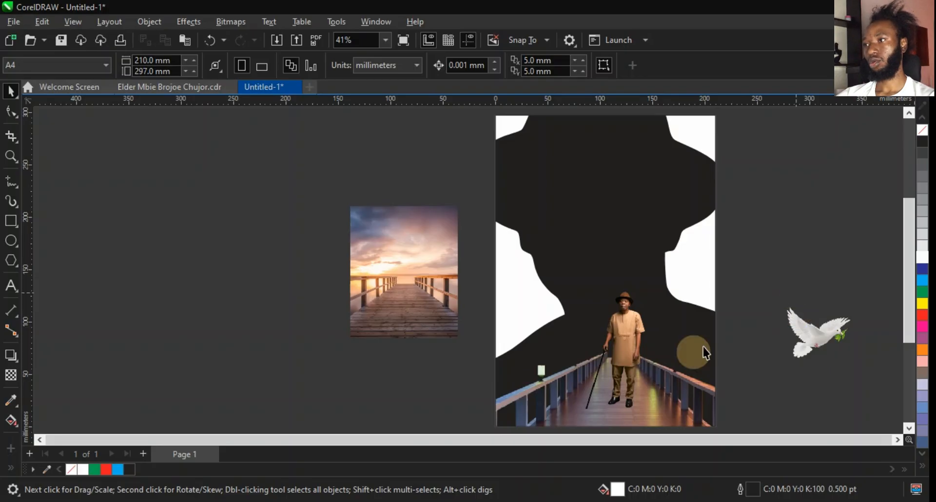
double_click(691, 417)
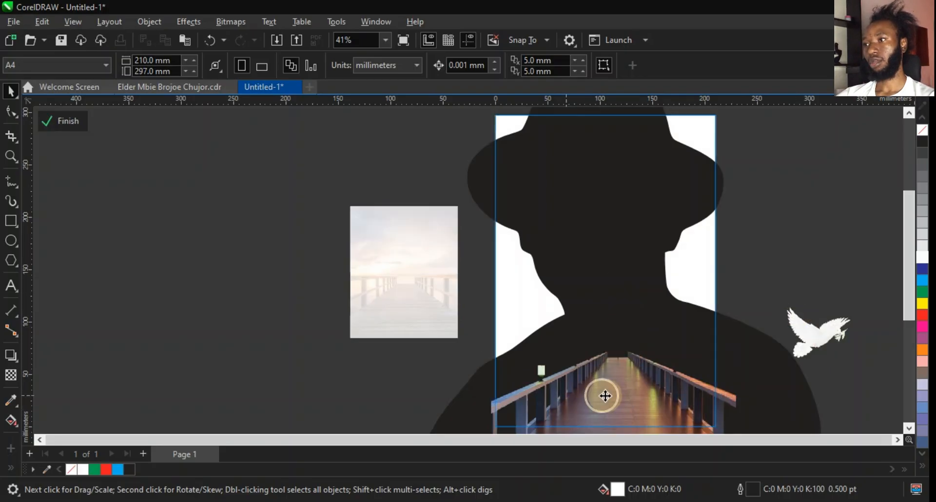
drag(605, 396, 648, 397)
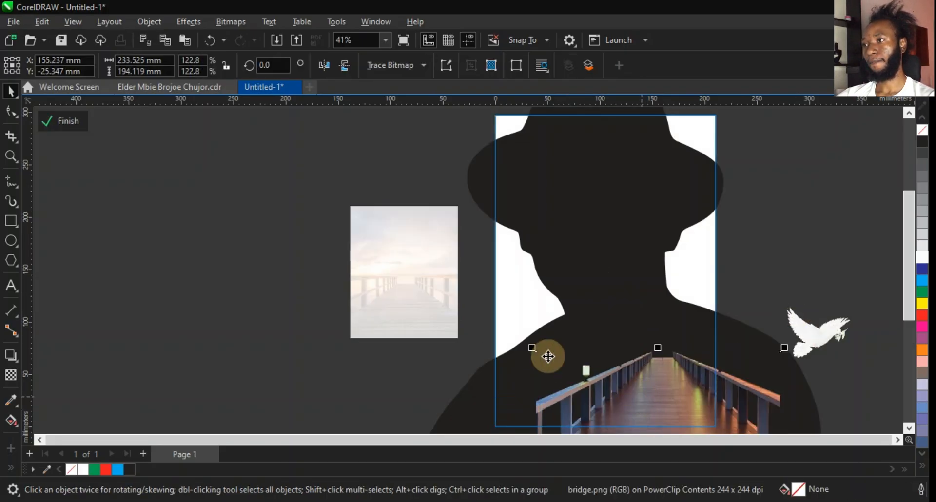
drag(532, 347, 548, 361)
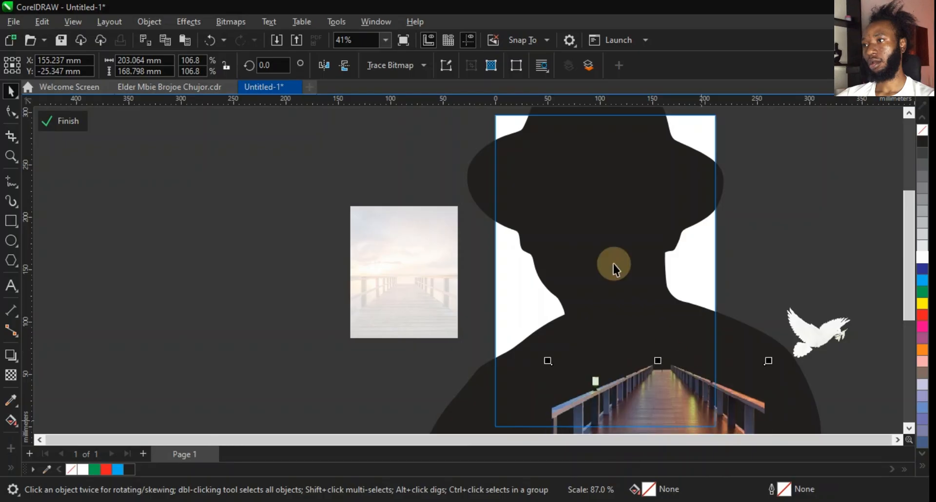
Rescale the man-in-hat silhouette inside the PowerClip to about 426 × 554 mm and reposition it over the page.
click(606, 295)
scroll(581, 329, down, 1)
scroll(651, 237, down, 1)
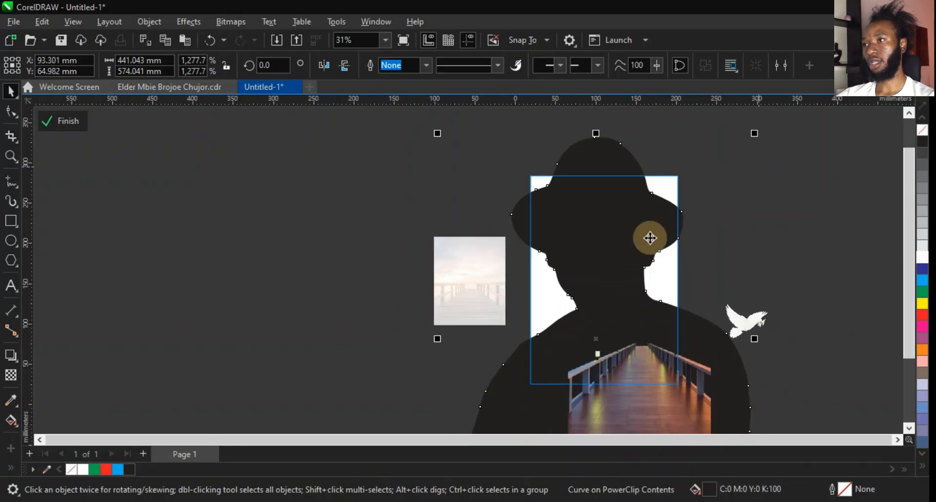
scroll(681, 206, down, 1)
drag(737, 151, 793, 115)
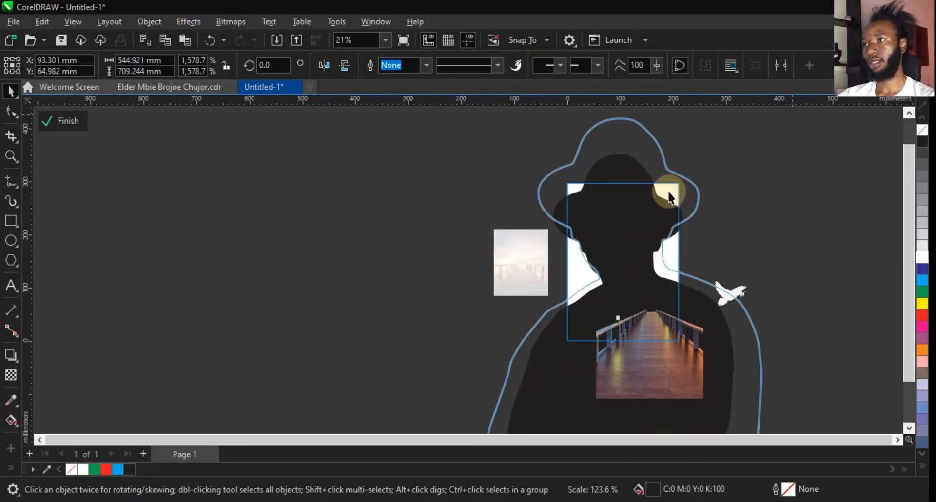
drag(667, 193, 672, 213)
drag(768, 140, 759, 174)
drag(652, 219, 651, 194)
drag(495, 132, 504, 141)
click(188, 86)
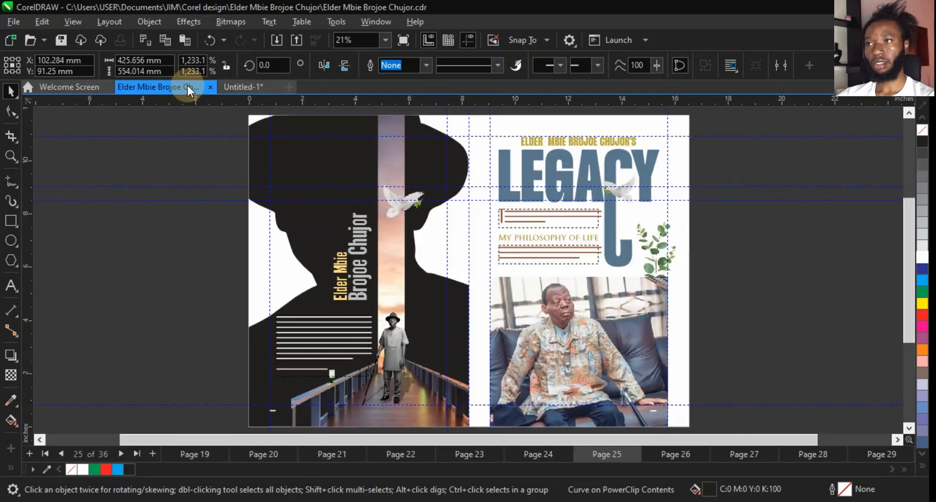
click(247, 92)
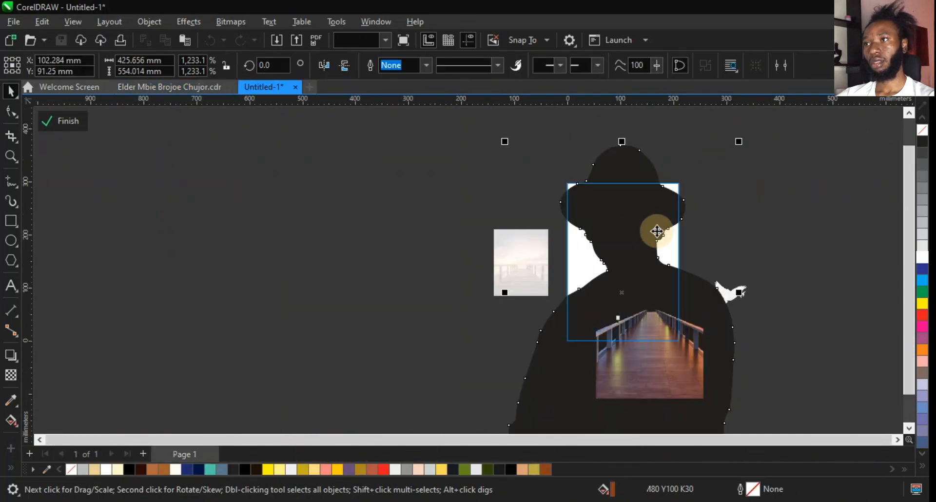
drag(657, 214, 656, 209)
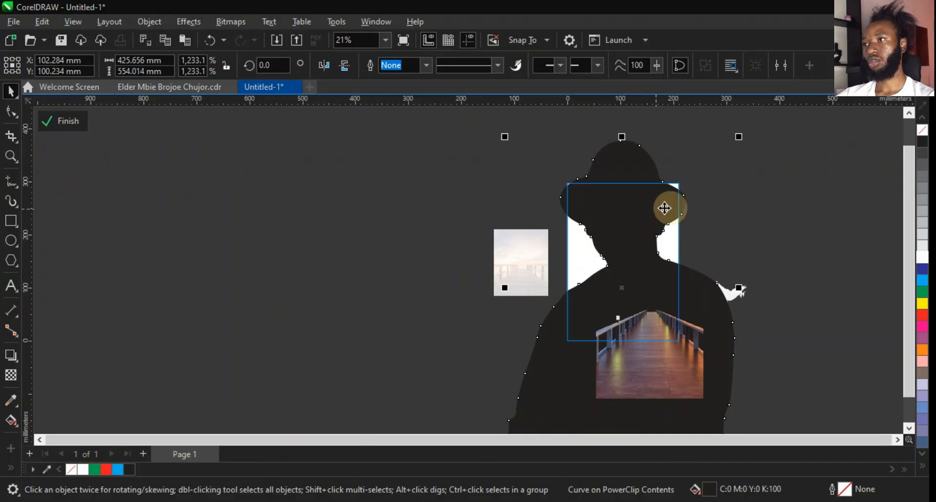
Nudge the walkway bridge image up six steps and left three steps inside the PowerClip.
click(663, 333)
scroll(663, 334, up, 2)
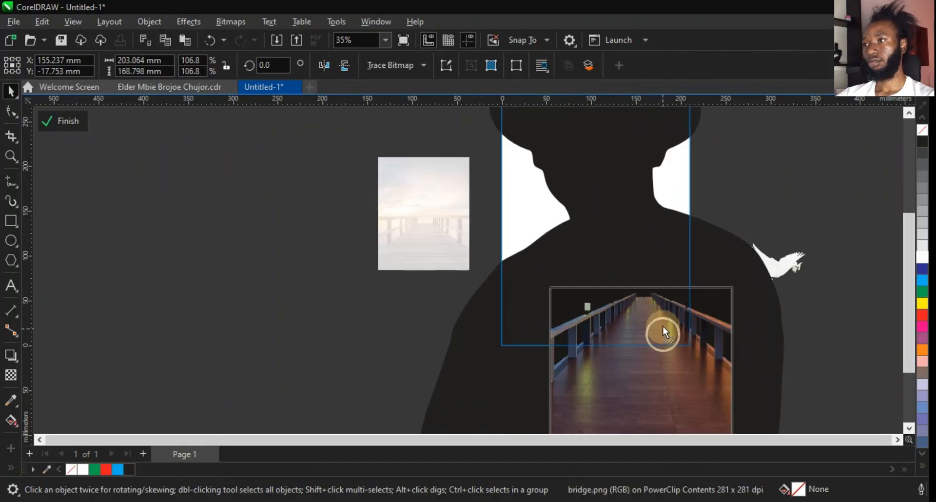
key(Up)
key(Up)
key(Up)
key(Up)
key(Up)
key(Up)
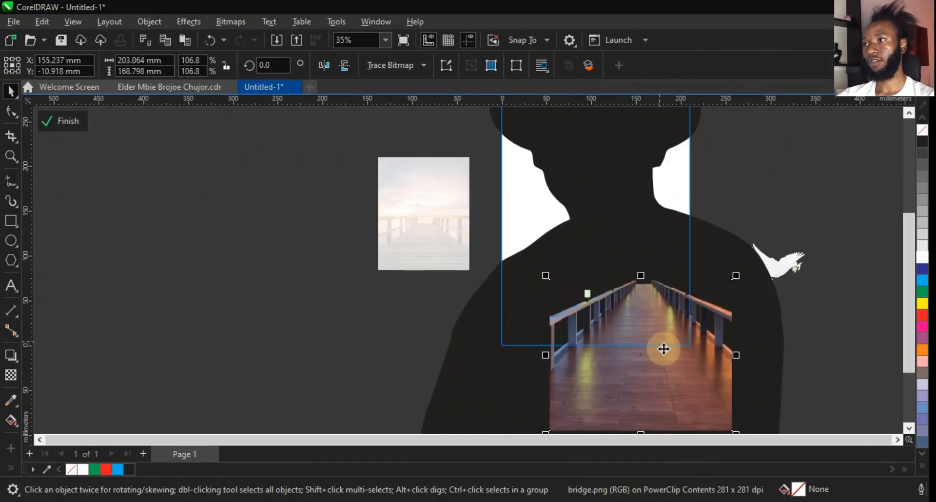
key(Left)
key(Left)
key(Left)
Enlarge the silhouette inside the PowerClip to about 442 × 575 mm.
click(685, 233)
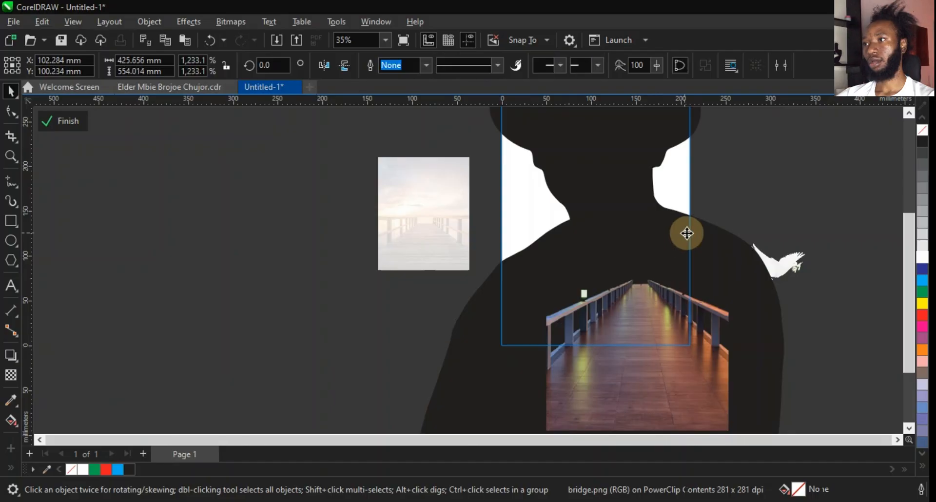
scroll(613, 298, down, 2)
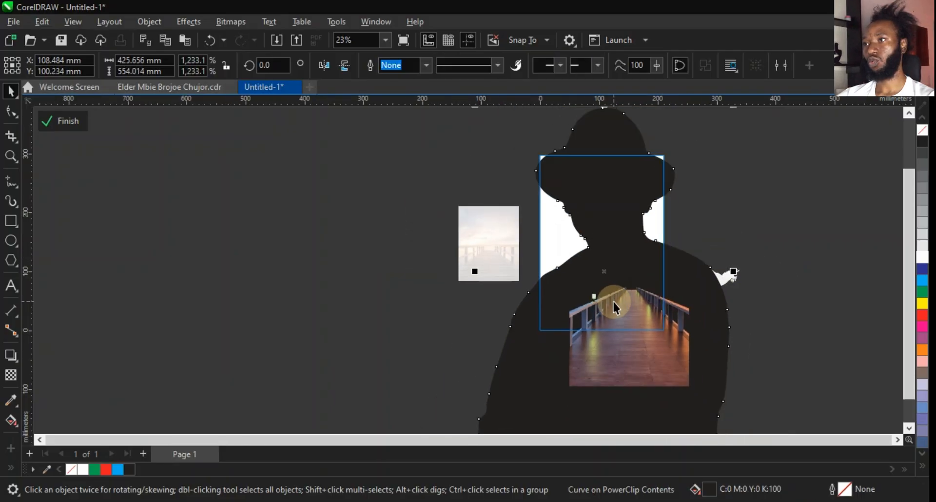
scroll(583, 209, down, 3)
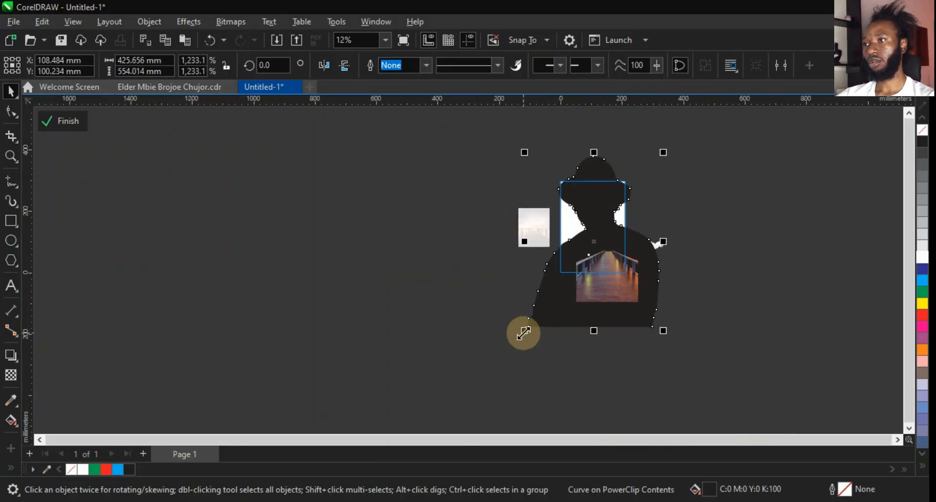
drag(523, 334, 514, 338)
scroll(646, 223, up, 3)
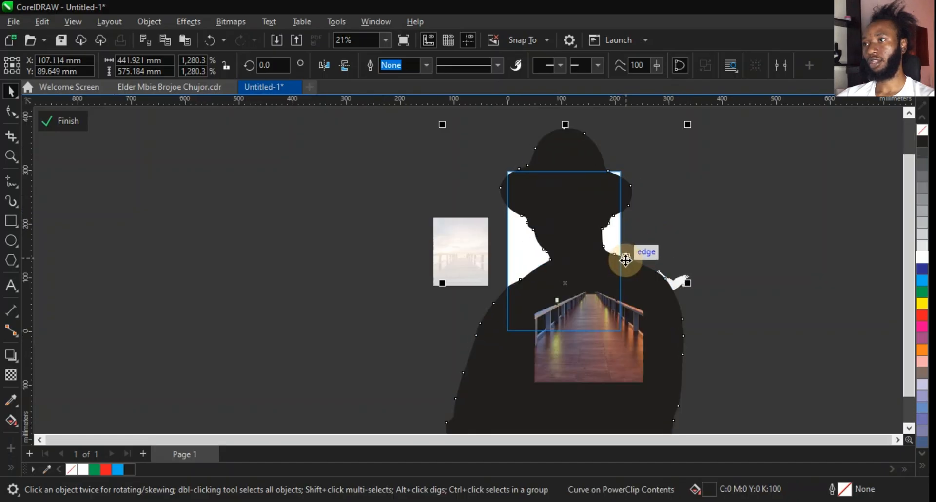
scroll(566, 209, up, 3)
Finish editing the PowerClip and deselect everything.
ctrl+click(782, 212)
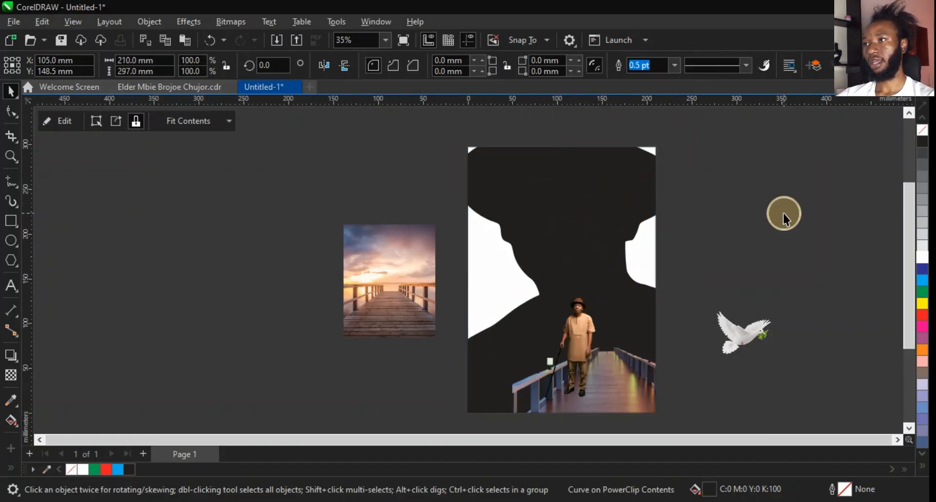
click(782, 211)
scroll(603, 307, up, 1)
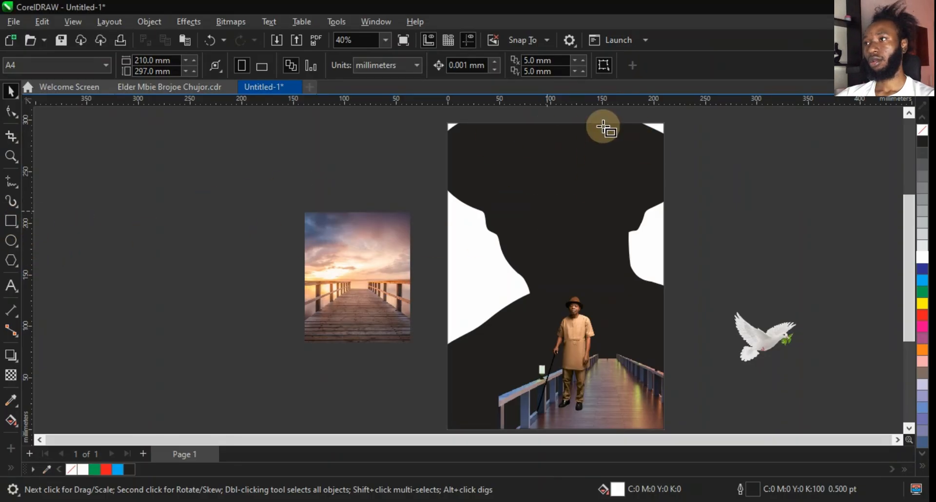
Draw a tall narrow rectangle about 23 × 229 mm from the top of the page over the silhouette's centre.
key(F6)
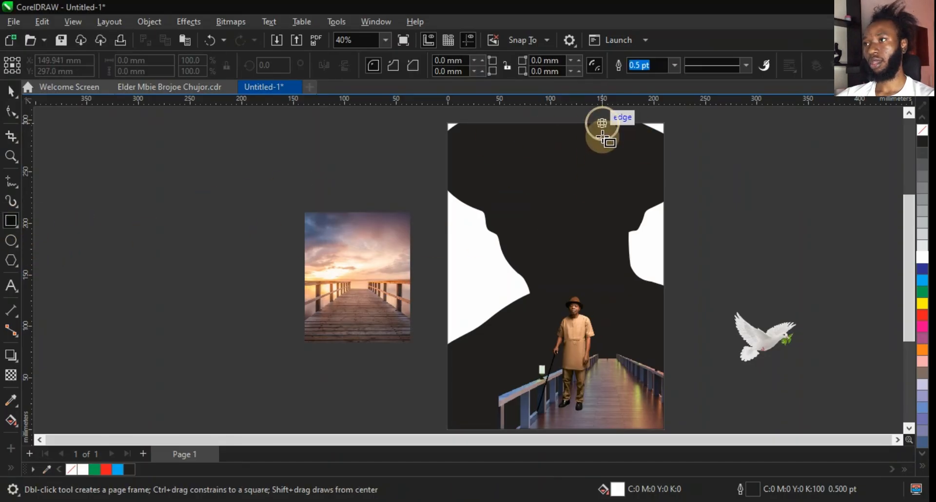
drag(603, 124, 598, 337)
key(space)
Reposition the narrow rectangle and reduce its width to about 18 mm, aligning its bottom edge.
scroll(614, 356, up, 3)
scroll(614, 356, up, 1)
scroll(605, 363, up, 1)
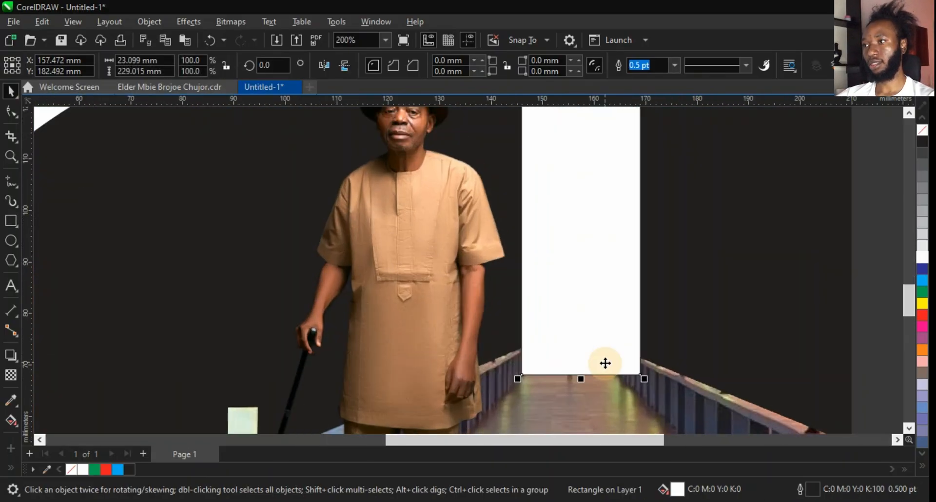
drag(628, 284, 606, 284)
scroll(619, 356, down, 1)
scroll(619, 356, down, 3)
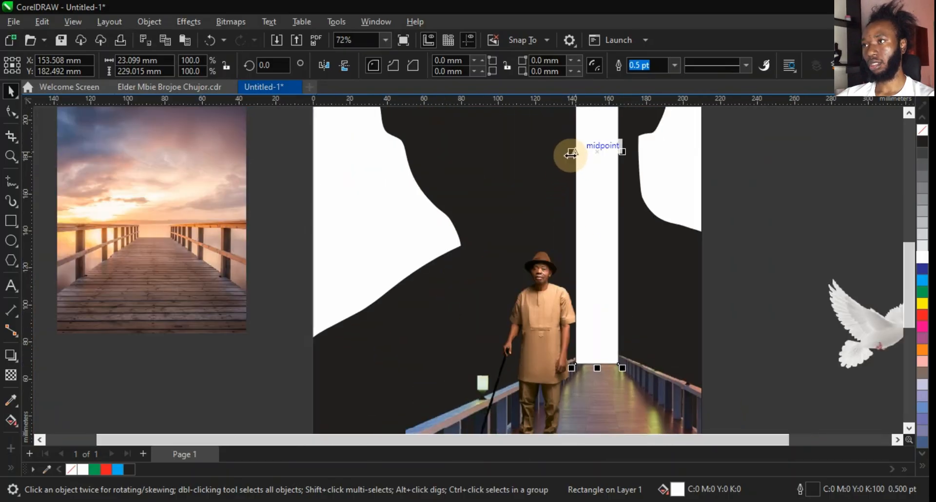
drag(570, 152, 580, 157)
scroll(601, 371, up, 2)
scroll(589, 356, up, 5)
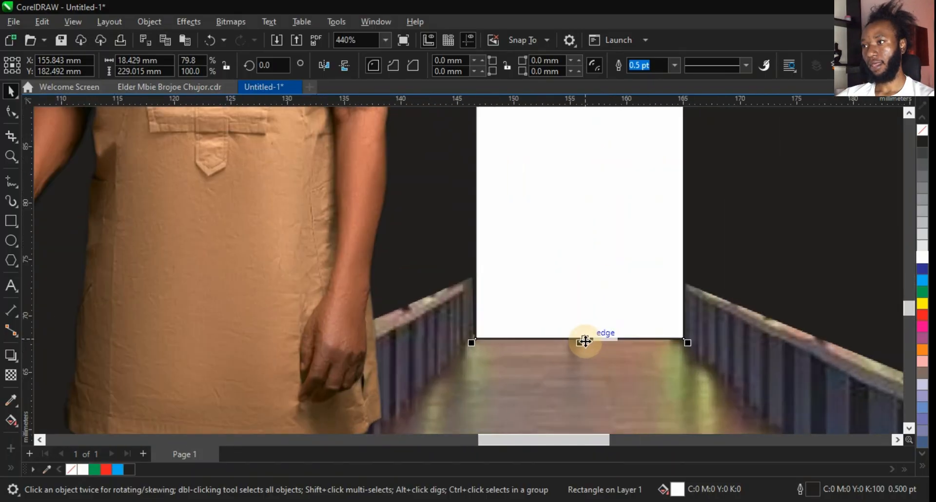
drag(581, 346, 581, 342)
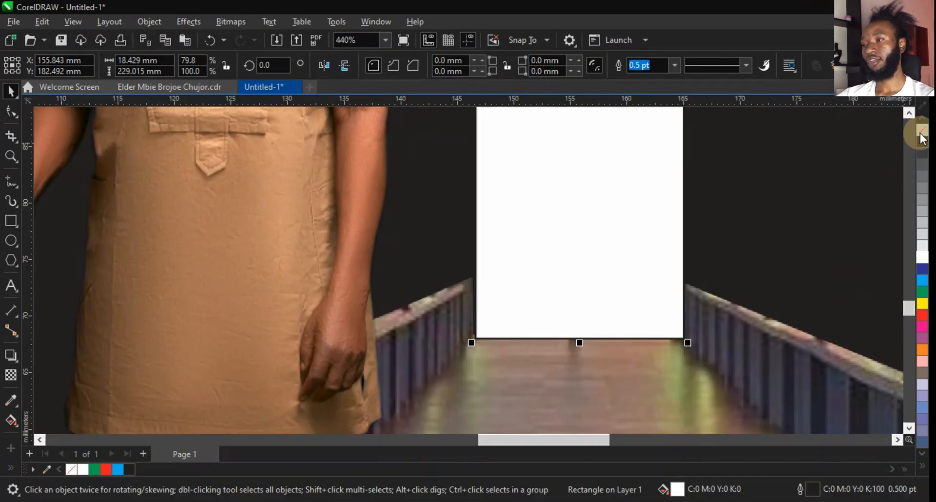
Remove the narrow rectangle's outline.
right_click(923, 132)
scroll(524, 312, down, 3)
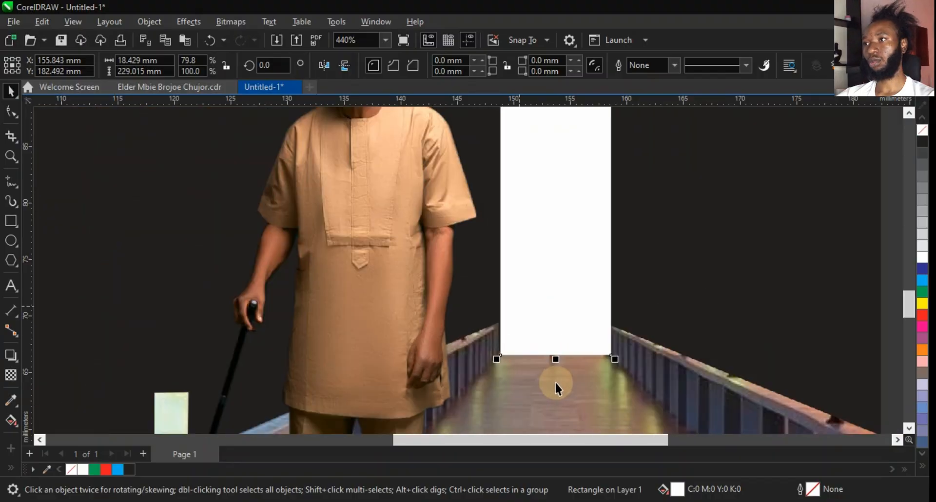
scroll(593, 372, down, 3)
scroll(575, 145, up, 2)
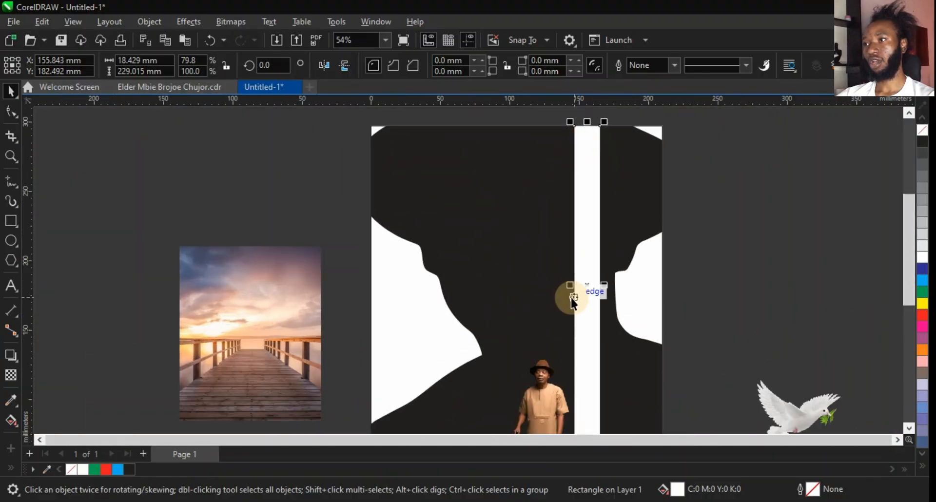
scroll(574, 272, up, 1)
scroll(574, 272, down, 3)
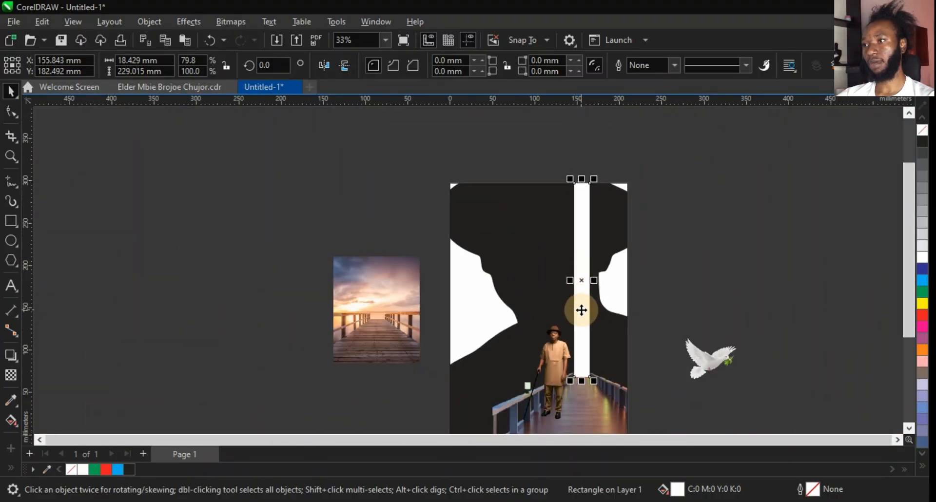
scroll(581, 310, up, 1)
scroll(581, 310, up, 1)
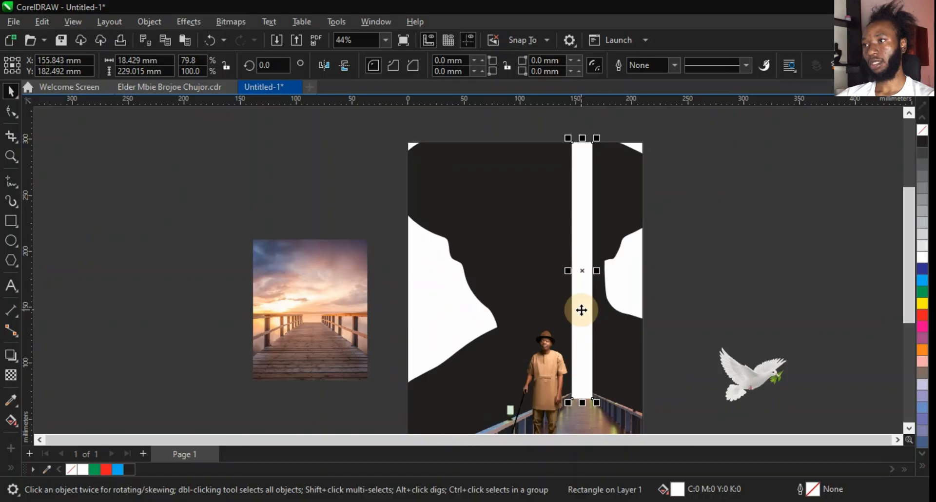
PowerClip the sunset pier image inside the narrow rectangle.
click(269, 304)
right_click(306, 296)
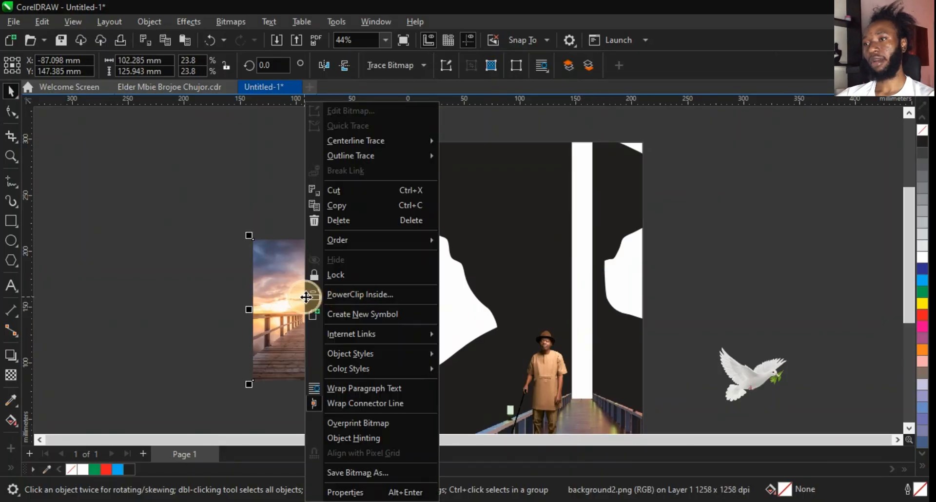
click(350, 295)
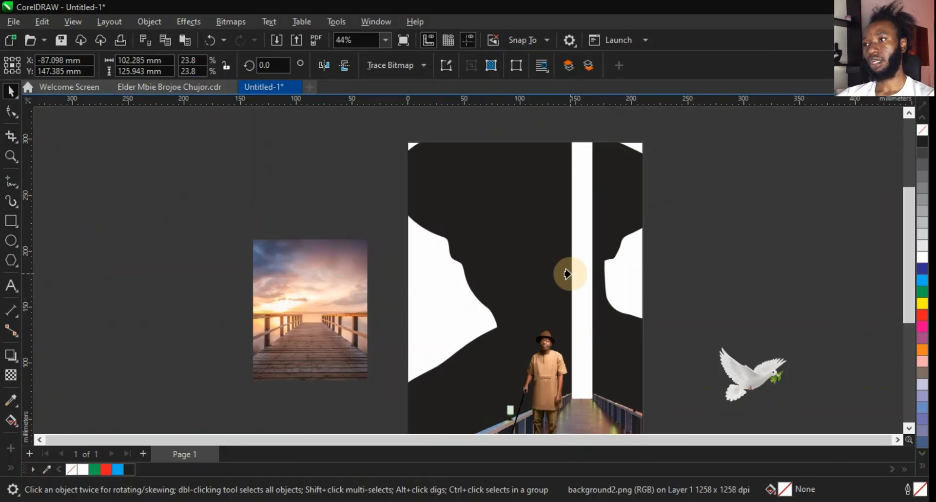
click(582, 261)
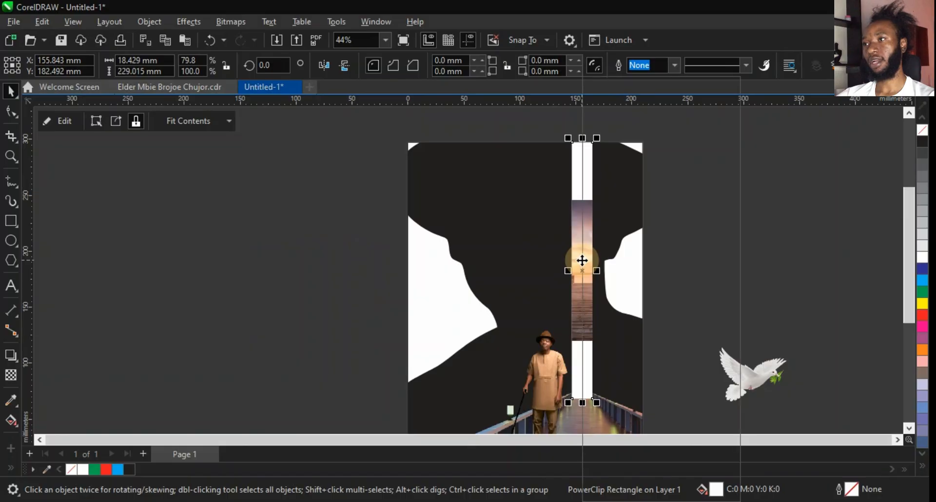
Edit the rectangle's PowerClip, enlarge the sunset pier image to about 412 × 508 mm and position it behind the strip.
right_click(582, 261)
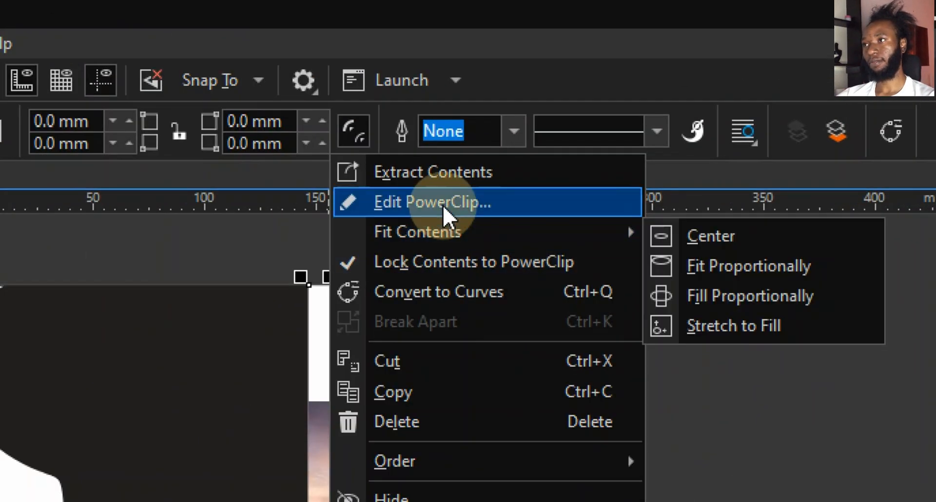
click(447, 202)
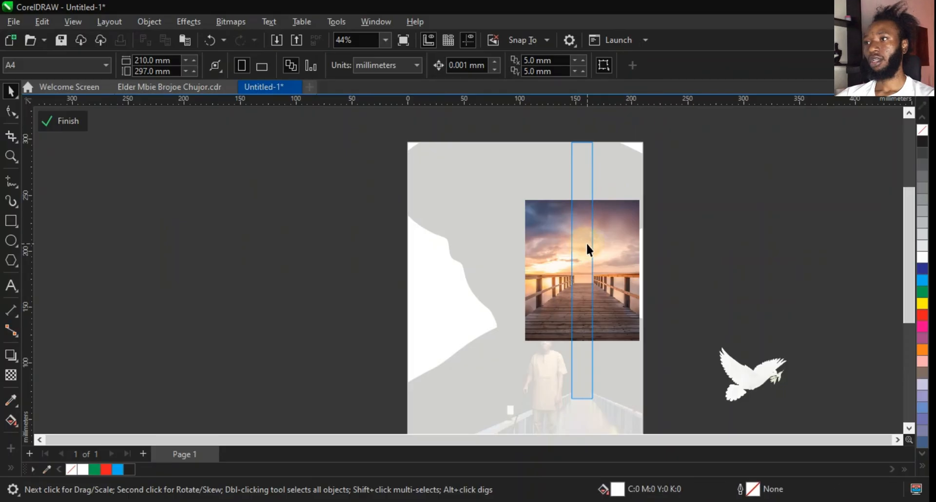
click(338, 484)
drag(646, 196, 778, 77)
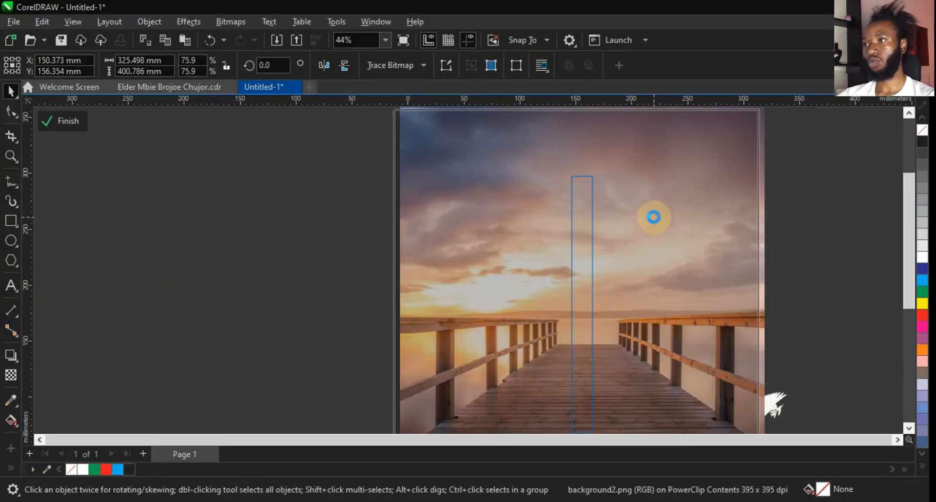
drag(654, 215, 643, 321)
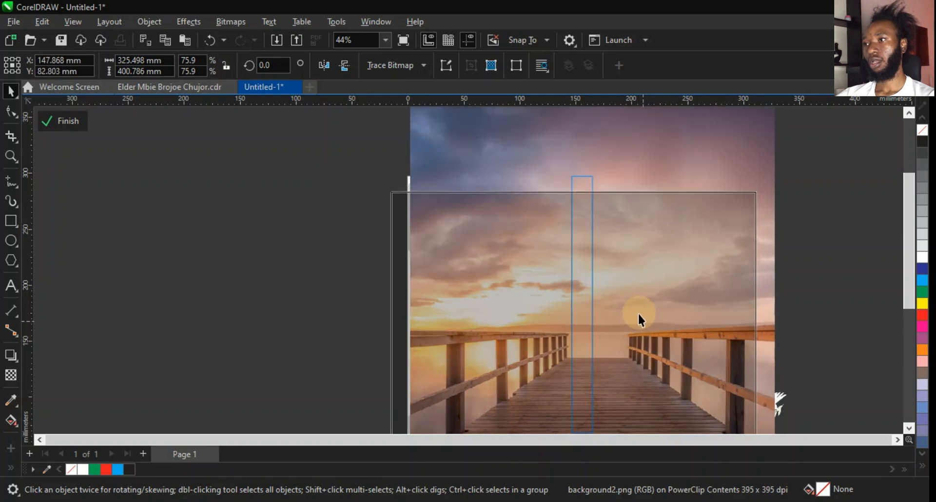
scroll(629, 271, down, 1)
drag(742, 198, 785, 146)
drag(694, 244, 687, 226)
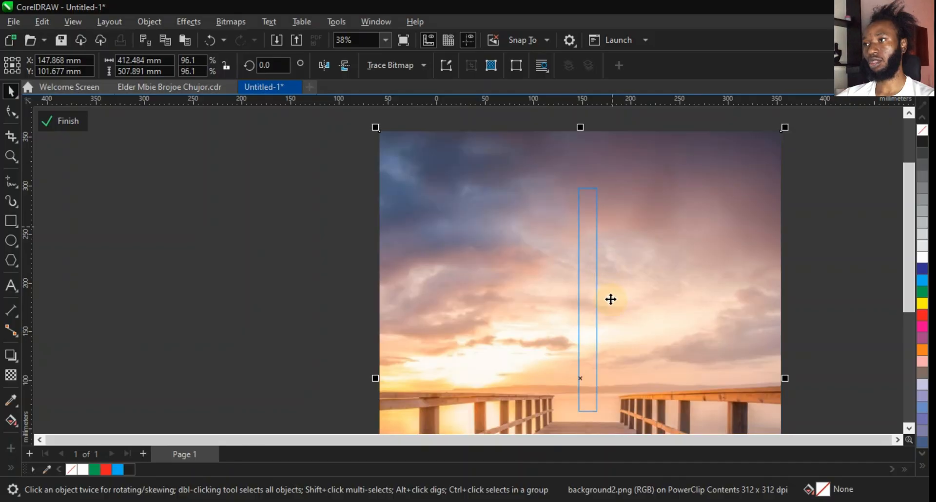
ctrl+click(850, 332)
scroll(664, 218, down, 3)
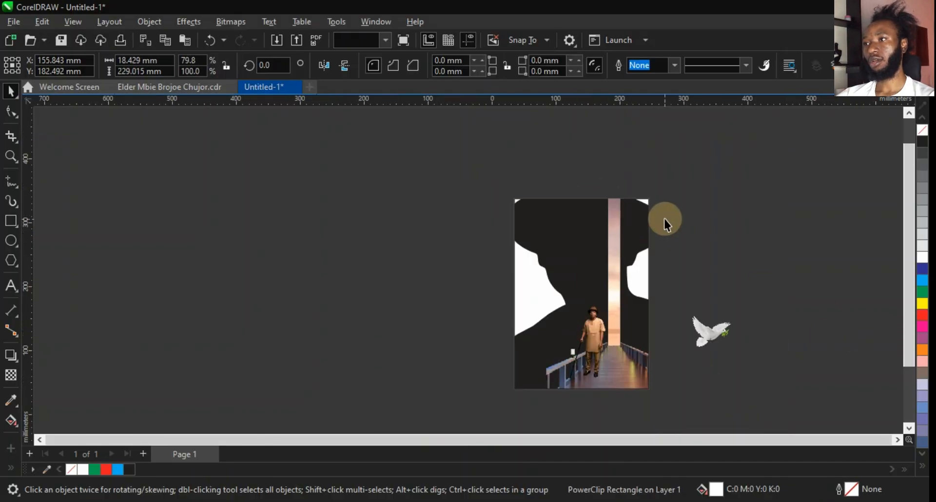
Move the man's photo to the right so he stands in line with the sunset strip on the bridge.
click(664, 218)
scroll(635, 340, up, 2)
scroll(633, 339, up, 5)
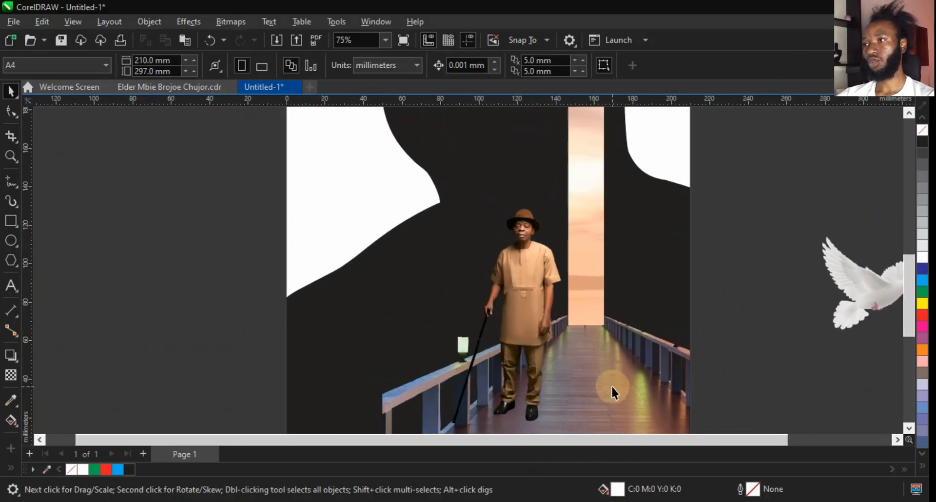
click(598, 300)
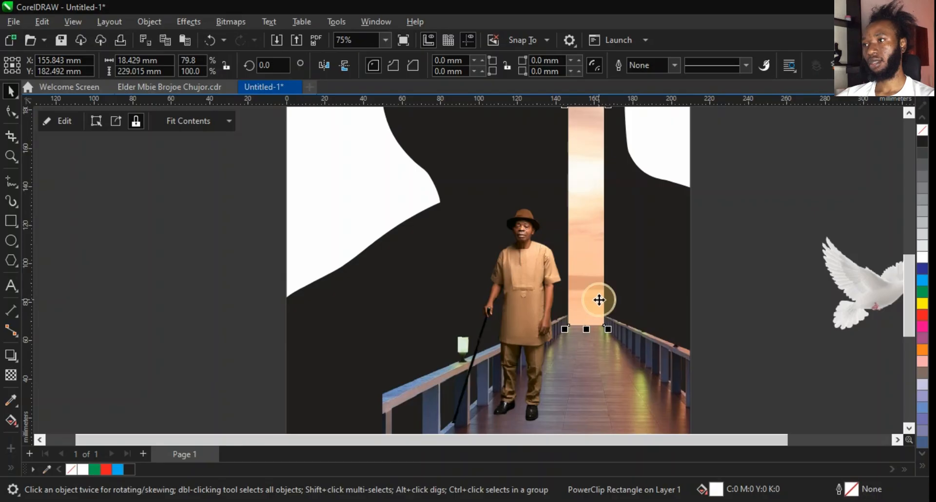
right_click(599, 300)
click(657, 268)
click(657, 269)
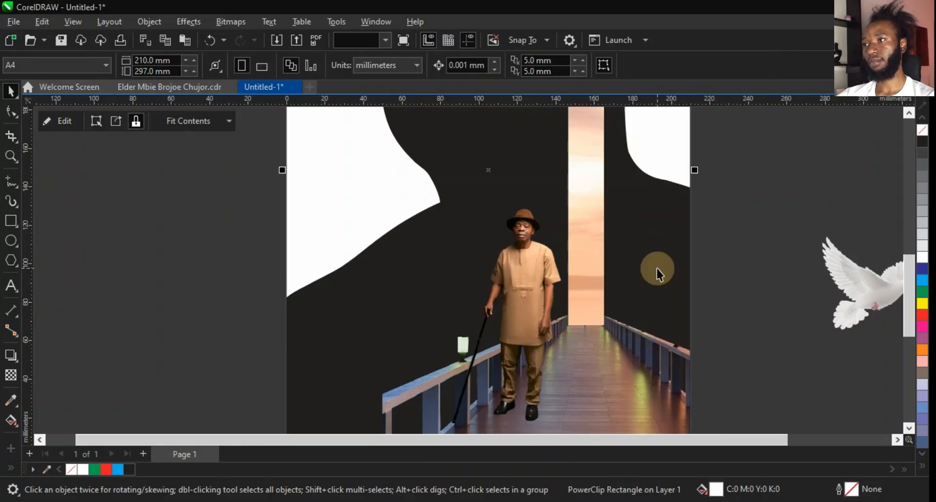
scroll(657, 268, down, 2)
click(635, 288)
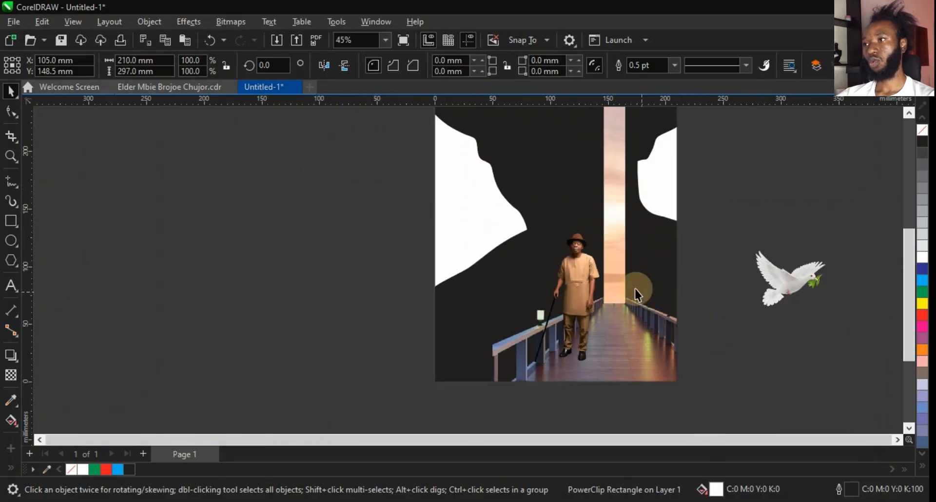
click(623, 305)
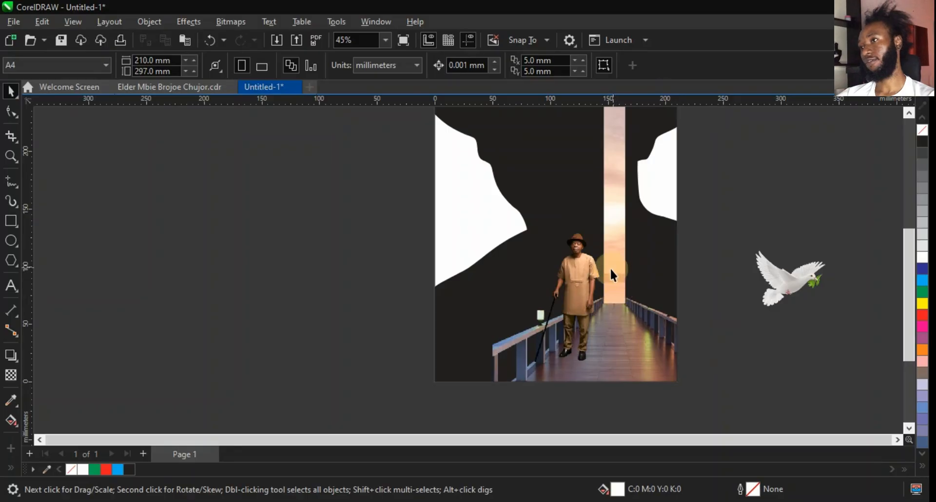
click(588, 262)
drag(599, 261, 627, 254)
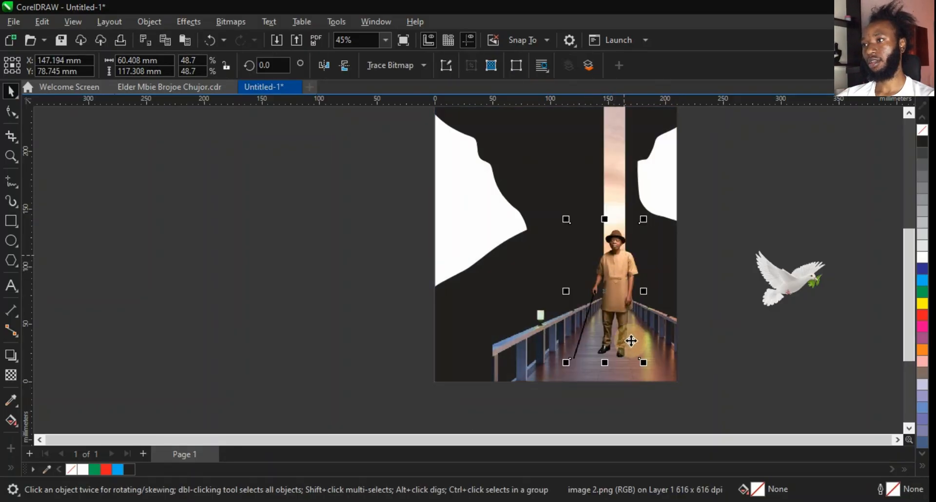
Add a Perspective Top Right drop shadow to the man's photo and adjust its angle and length across the bridge floor.
scroll(615, 344, up, 2)
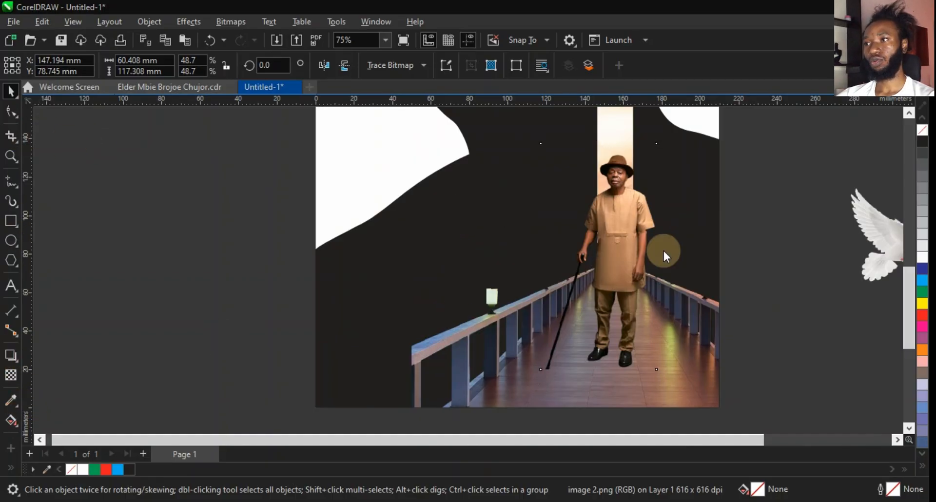
click(36, 64)
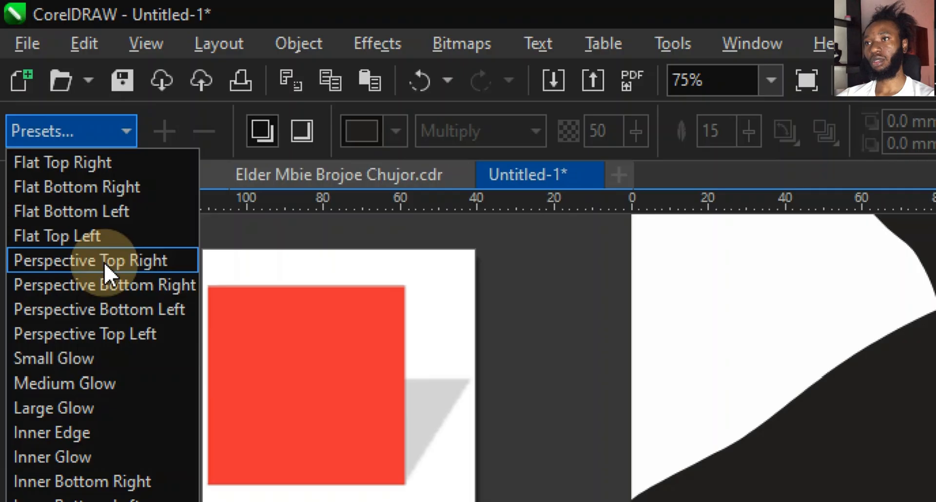
click(104, 263)
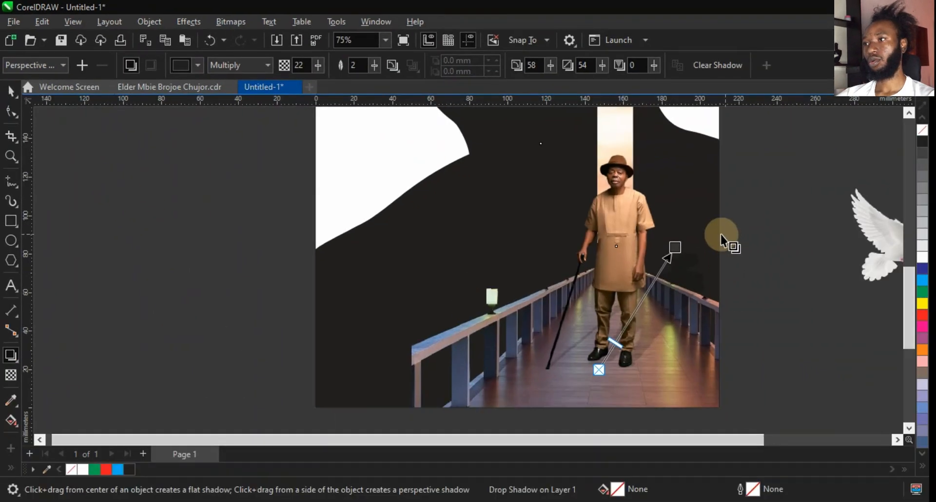
drag(673, 246, 616, 291)
scroll(615, 291, up, 3)
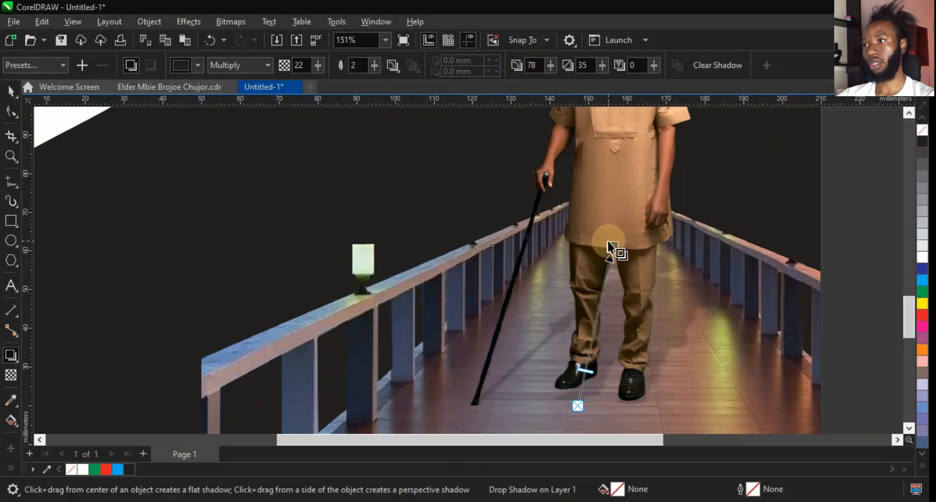
drag(613, 245, 595, 288)
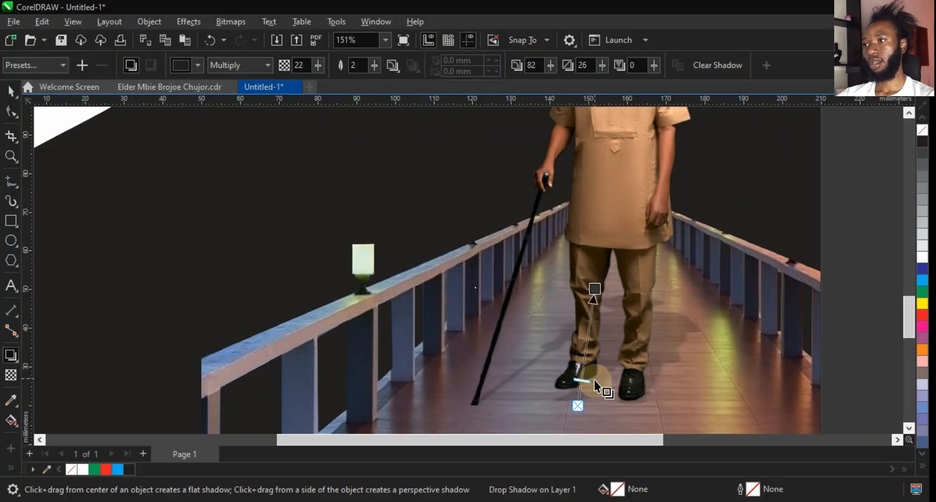
drag(584, 378, 589, 339)
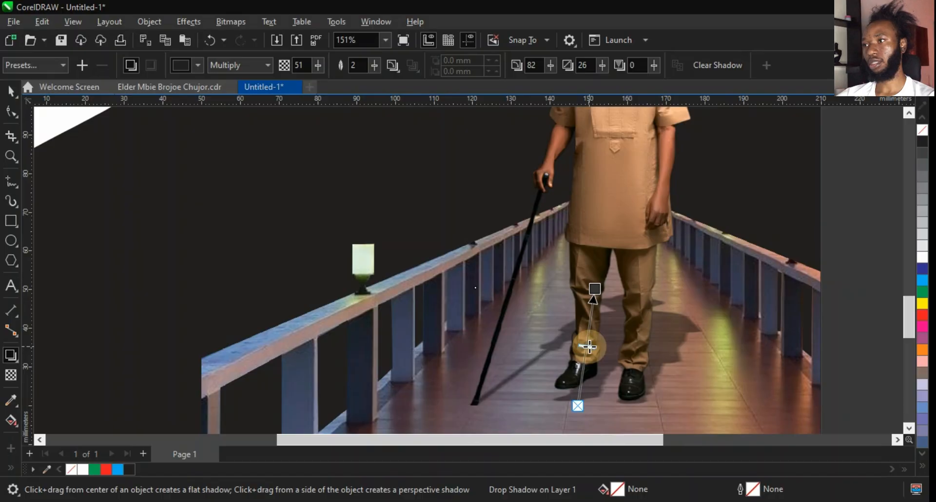
key(space)
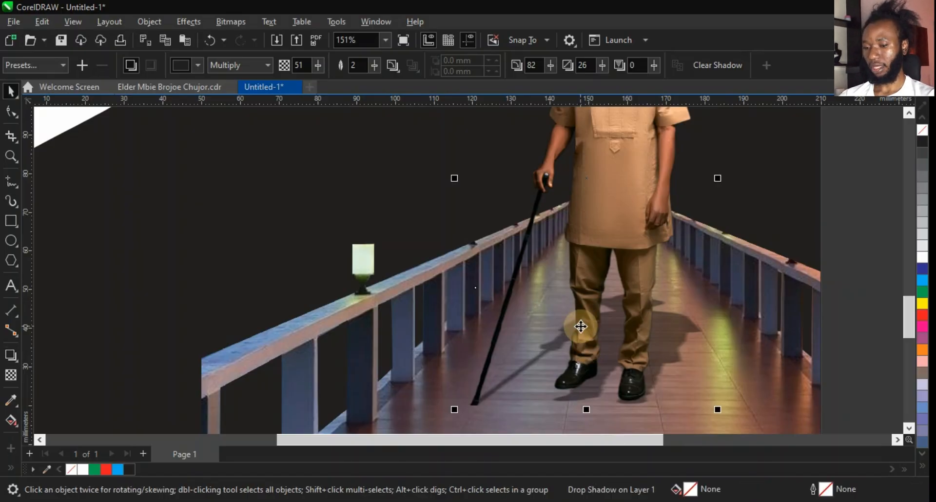
Nudge the small lens rectangle beneath the man's feet slightly up and to the right.
click(581, 326)
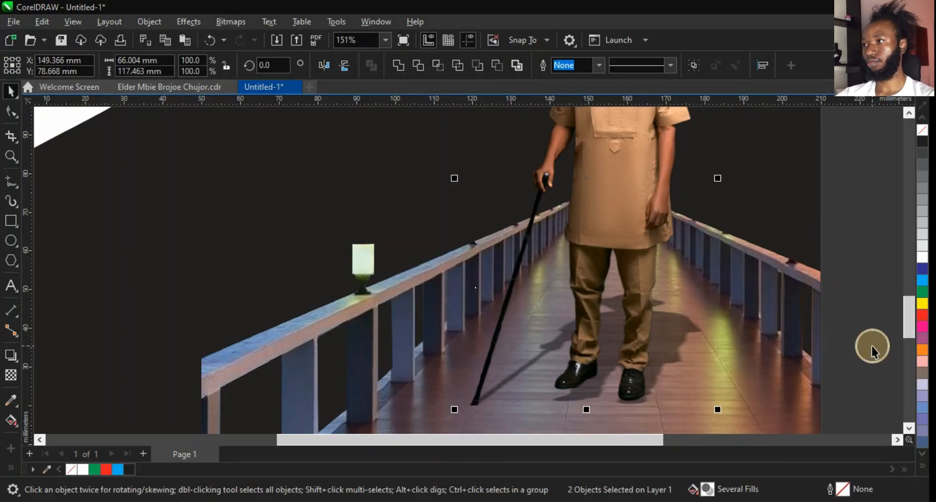
click(717, 340)
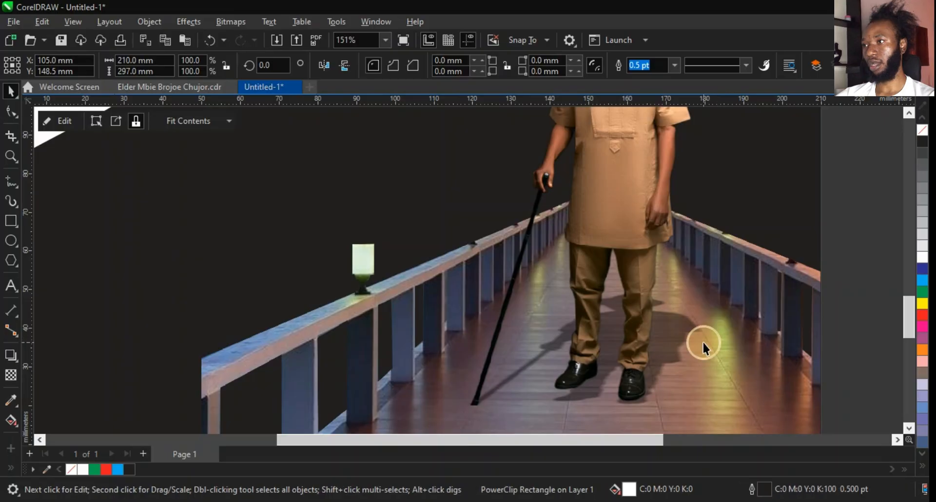
click(703, 339)
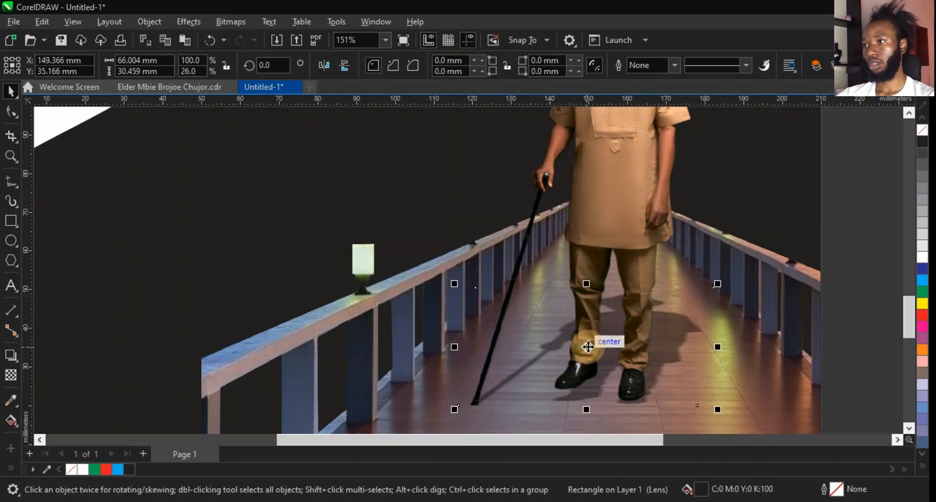
mouse_move(588, 347)
mouse_down()
mouse_move(586, 335)
mouse_move(595, 336)
mouse_up()
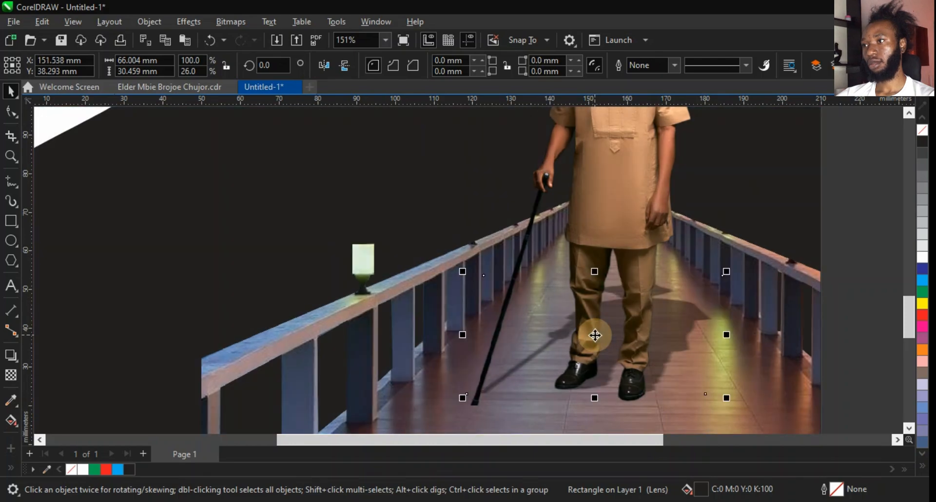
Undo the last change, then convert the man's photo to Grayscale (8-bit) bitmap mode.
scroll(595, 335, down, 2)
click(663, 377)
scroll(613, 384, down, 4)
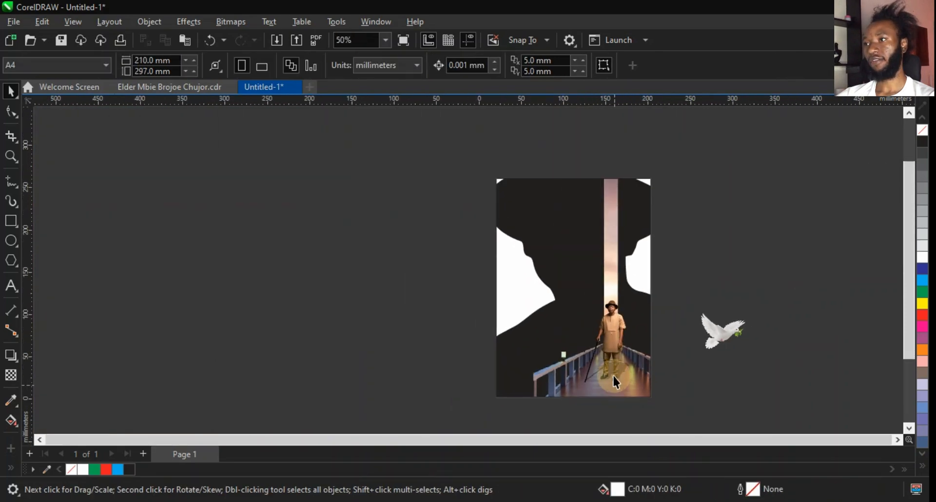
scroll(613, 384, up, 2)
click(612, 335)
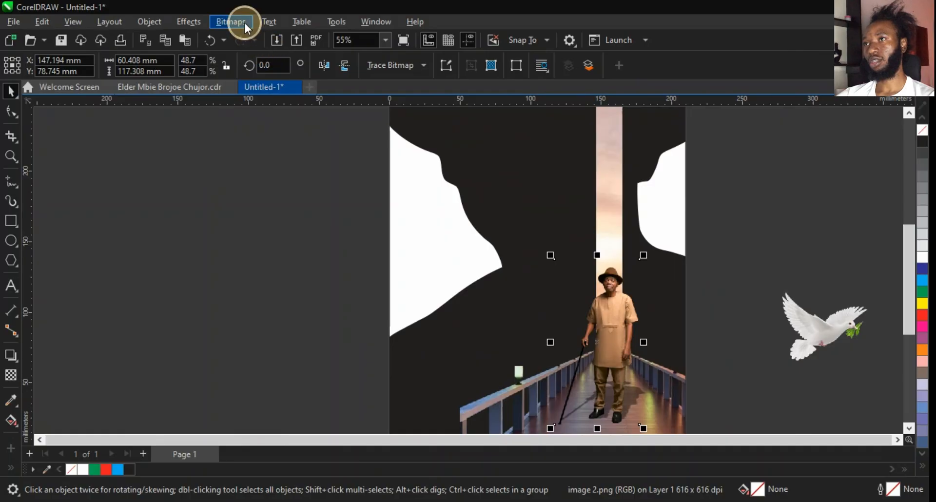
click(231, 21)
mouse_move(254, 136)
click(390, 153)
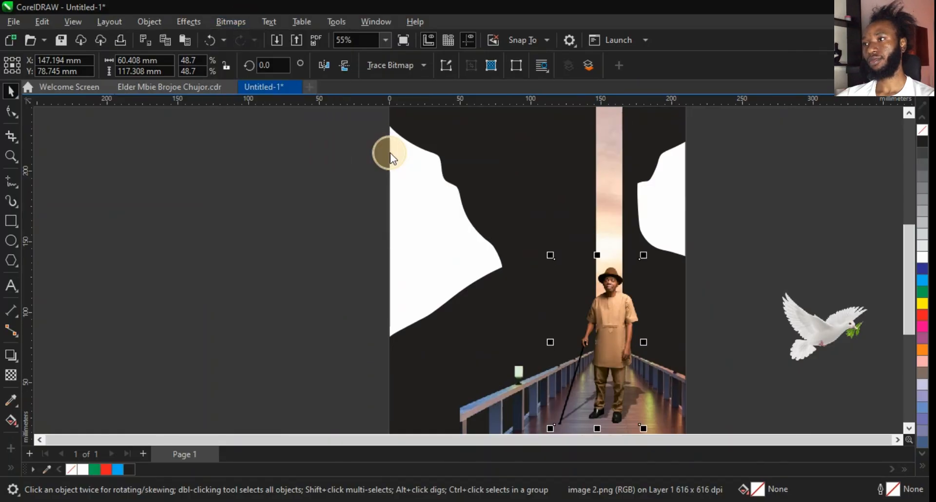
key(ctrl+z)
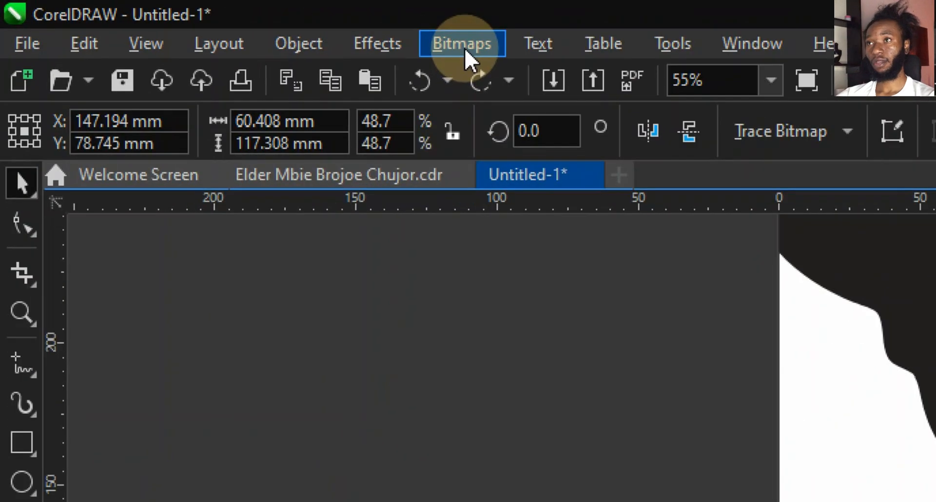
click(232, 22)
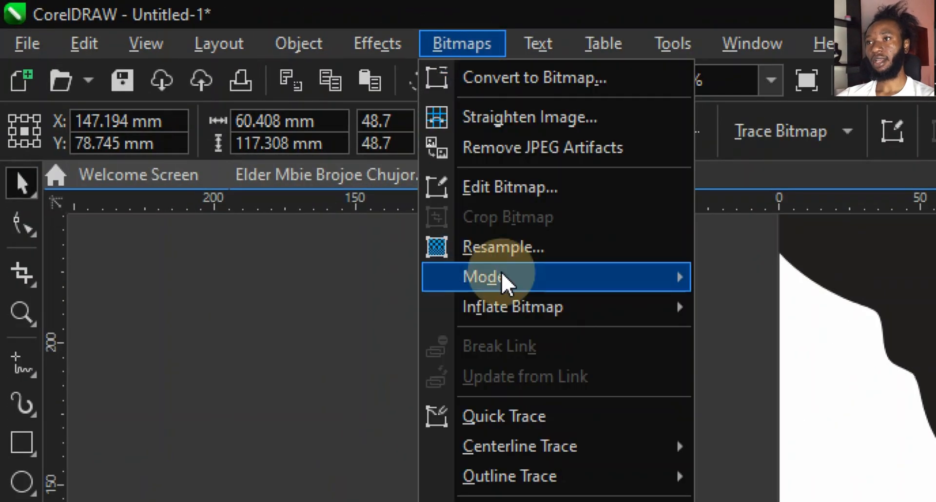
mouse_move(503, 273)
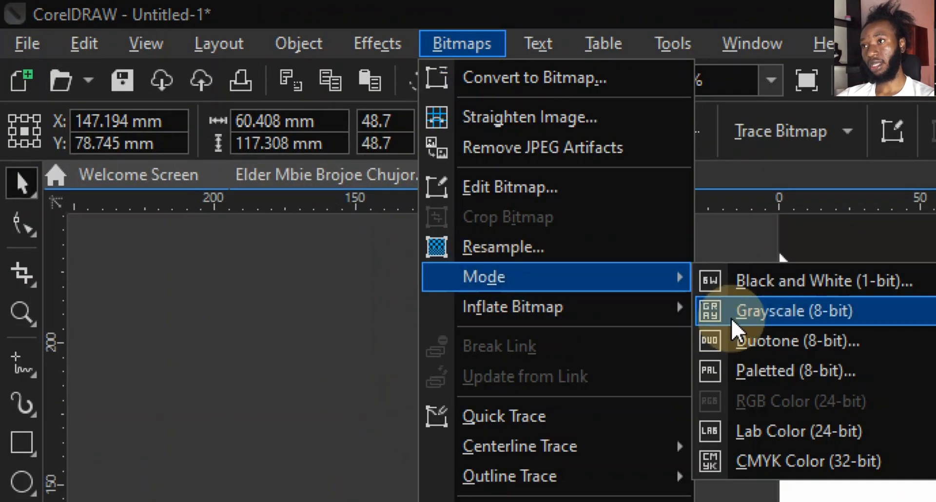
click(789, 312)
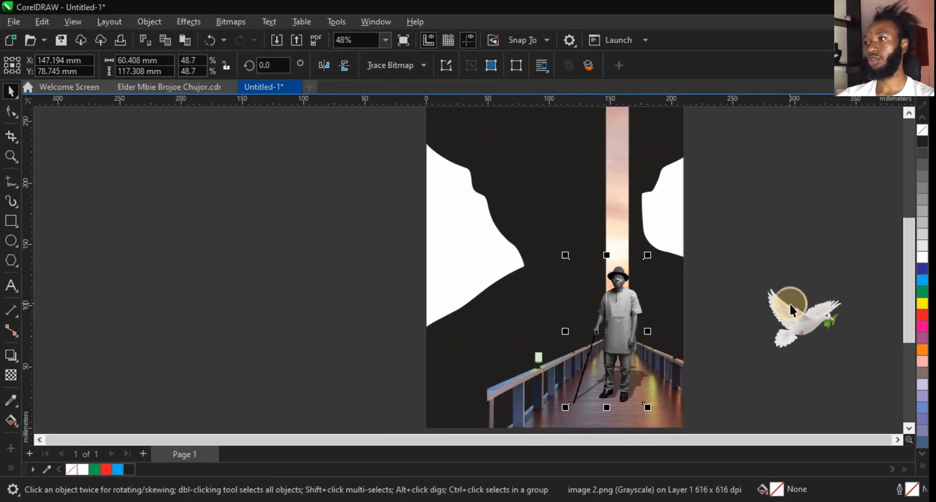
Scale the dove down to about 34 × 26 mm and place it over the upper part of the sunset strip.
click(790, 307)
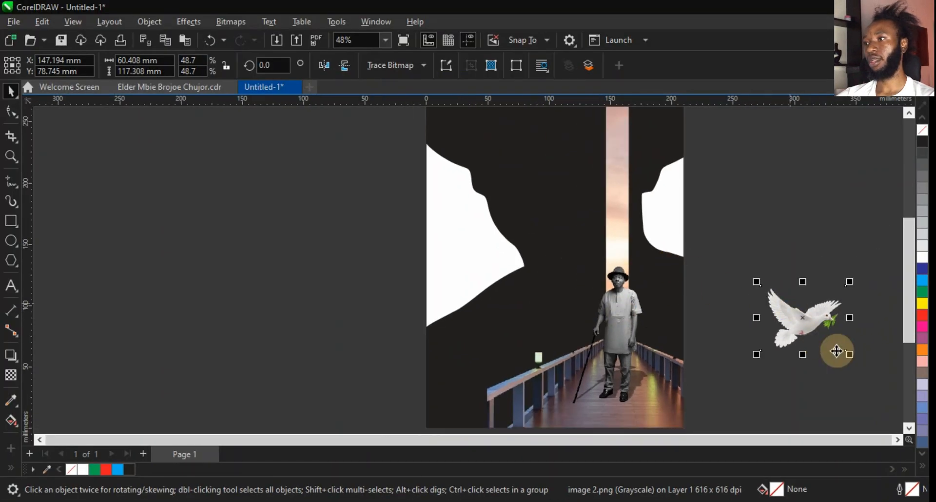
drag(851, 354, 621, 149)
click(775, 220)
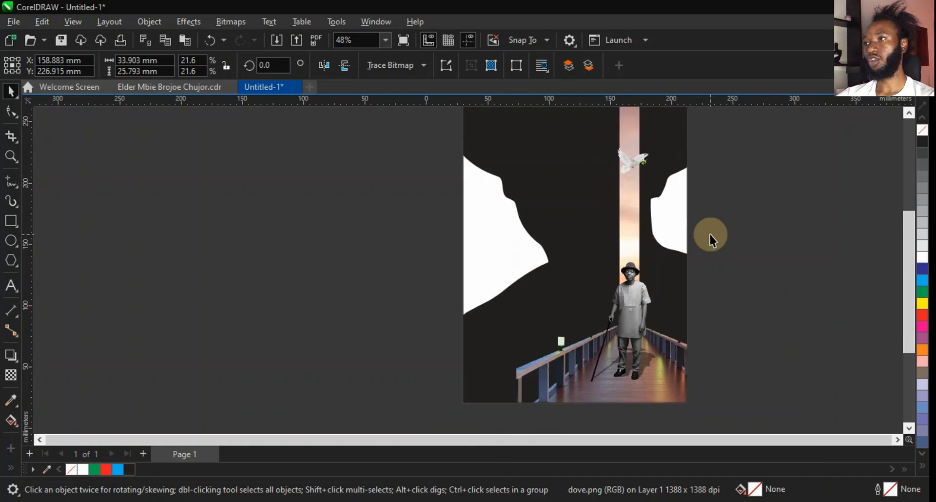
scroll(662, 148, up, 3)
click(613, 183)
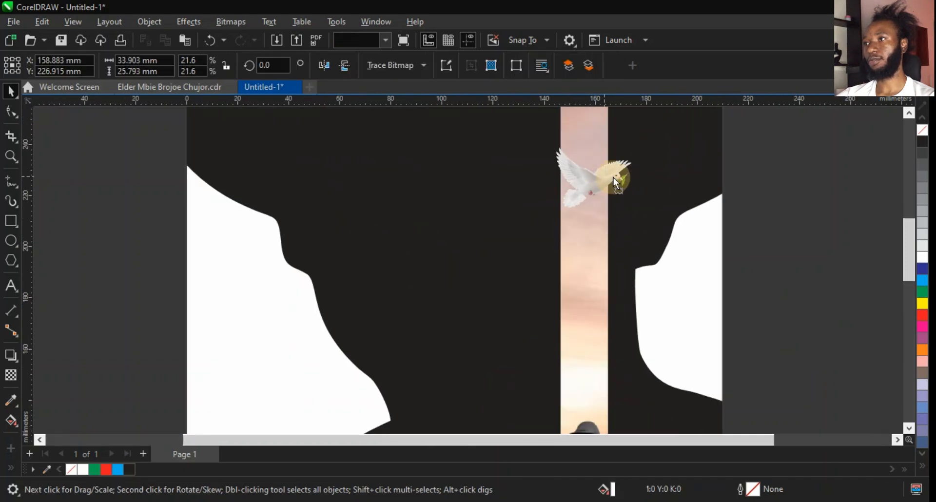
drag(613, 178, 679, 130)
drag(654, 171, 653, 180)
click(810, 223)
scroll(742, 209, down, 4)
click(803, 230)
scroll(712, 338, down, 2)
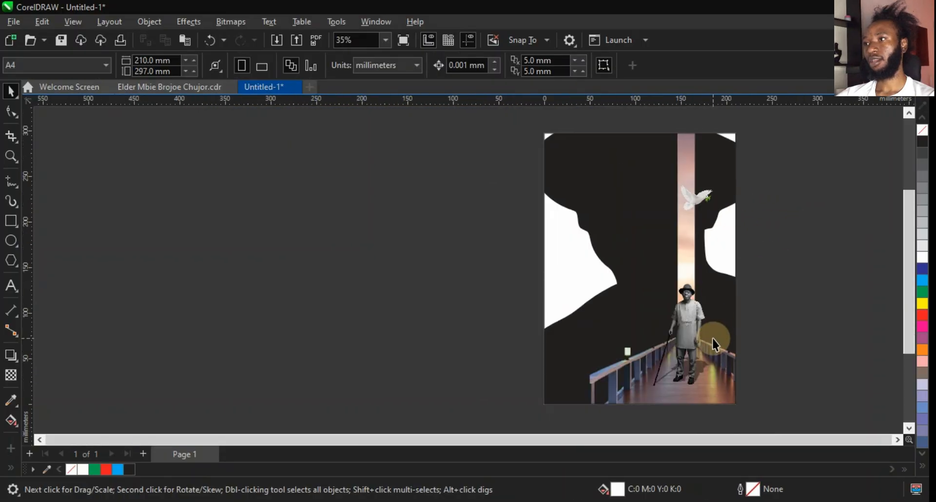
scroll(716, 326, up, 1)
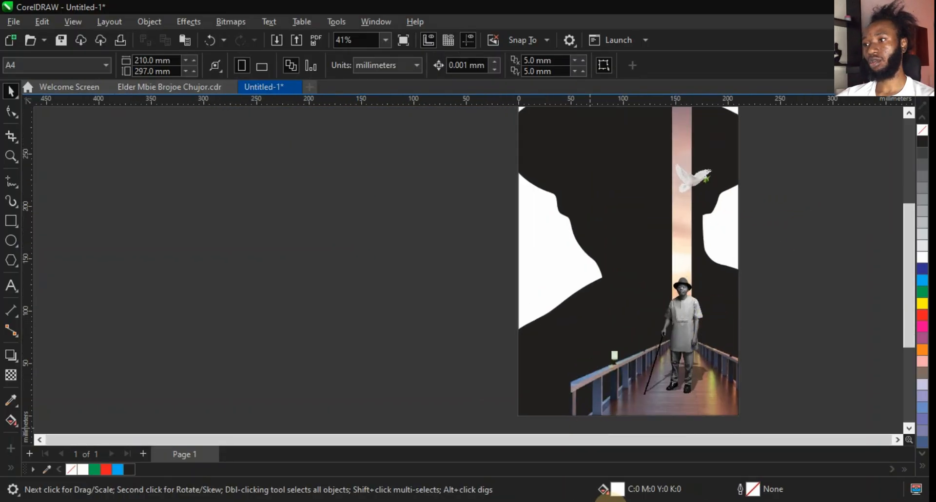
click(592, 501)
drag(578, 99, 509, 81)
key(ctrl+c)
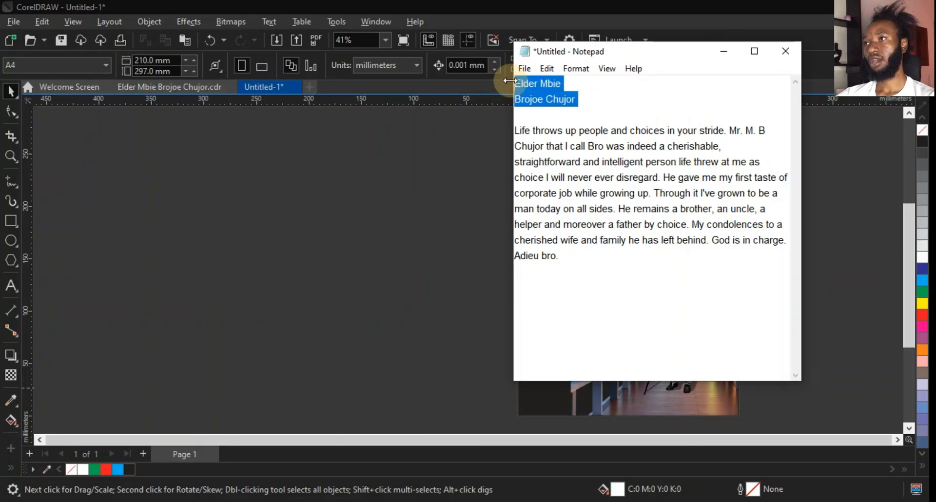
click(409, 238)
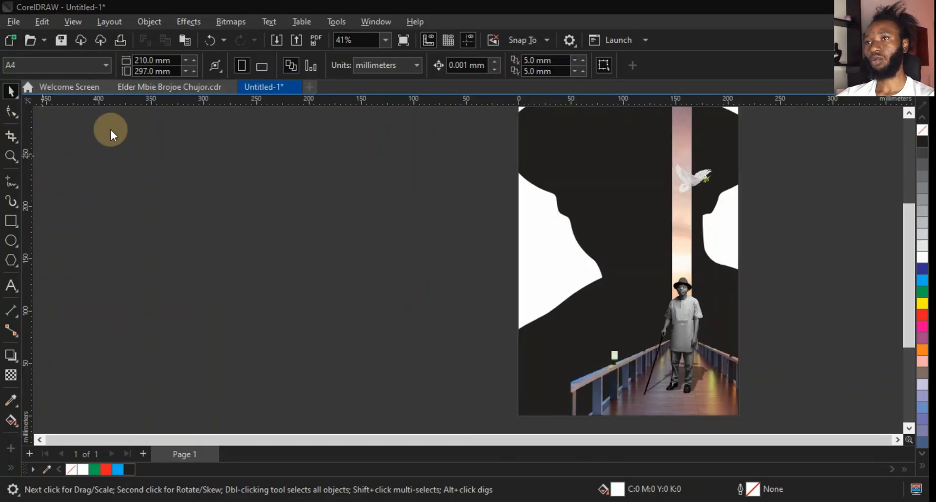
click(12, 285)
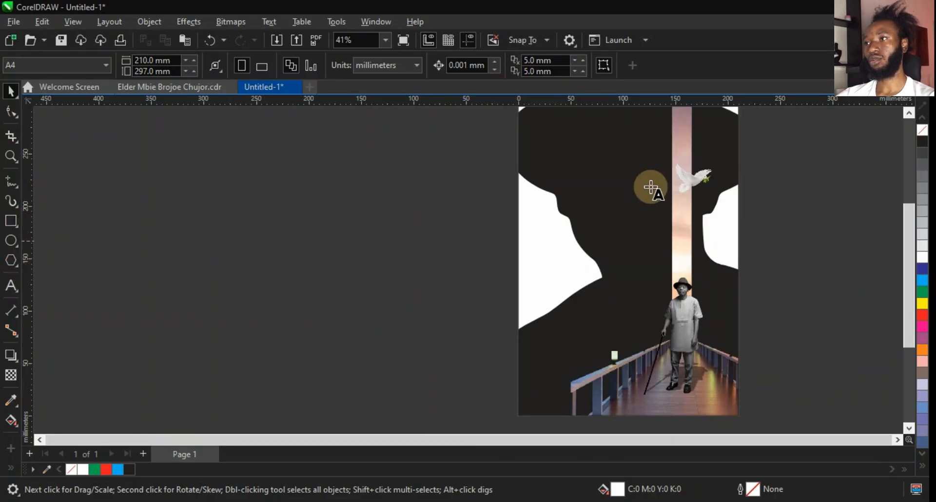
click(678, 226)
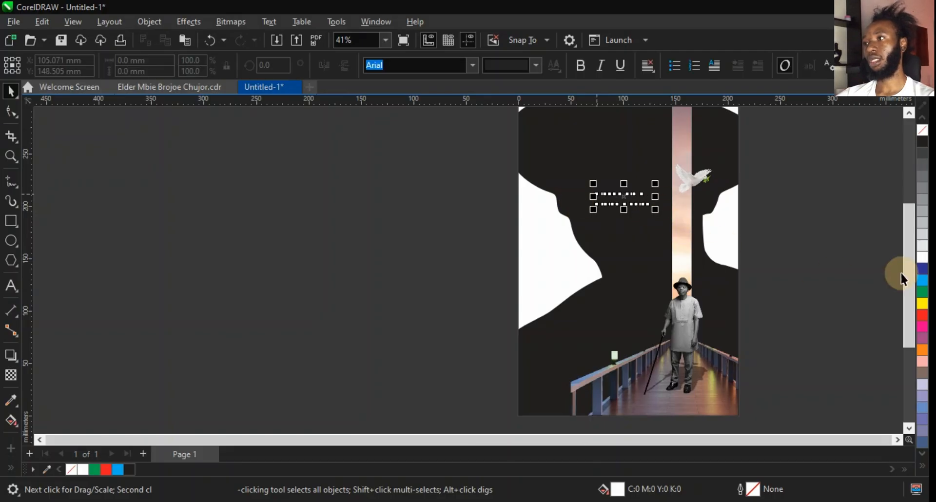
key(ctrl+v)
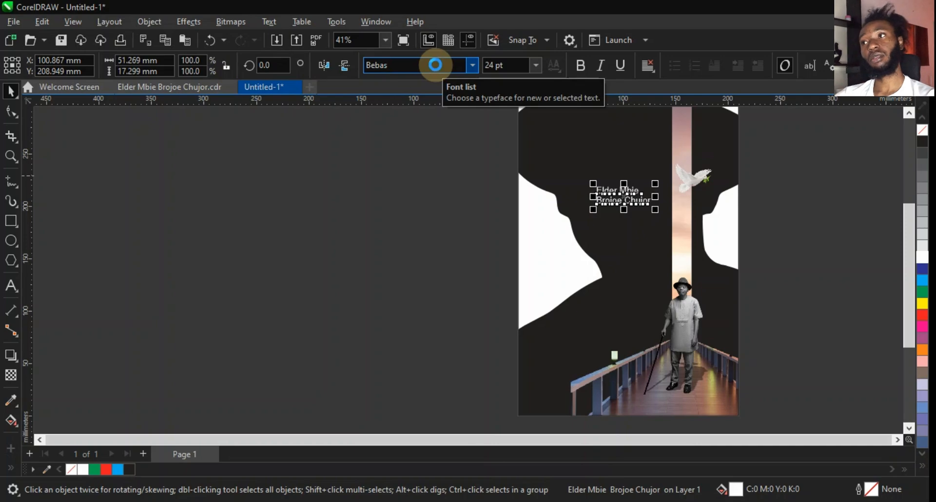
Rotate the name text 90° to run vertically and scale it up to about 36.6 pt.
click(655, 207)
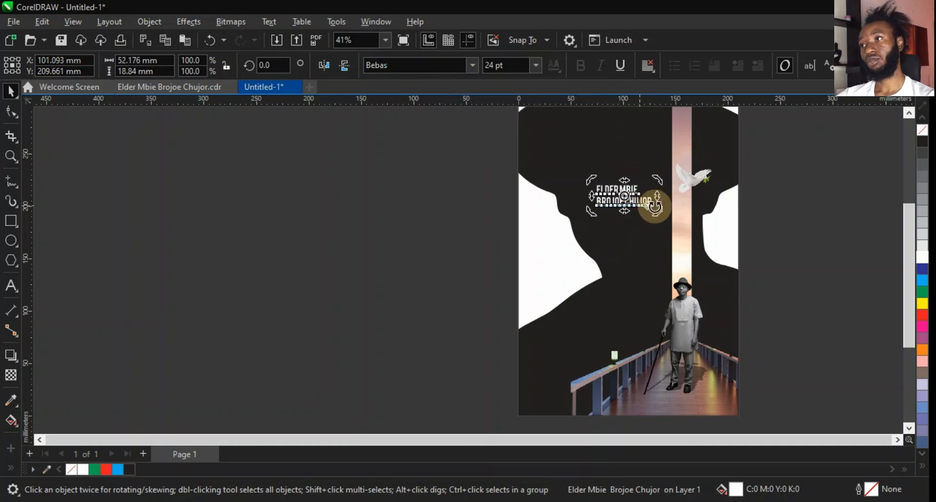
drag(655, 208, 631, 159)
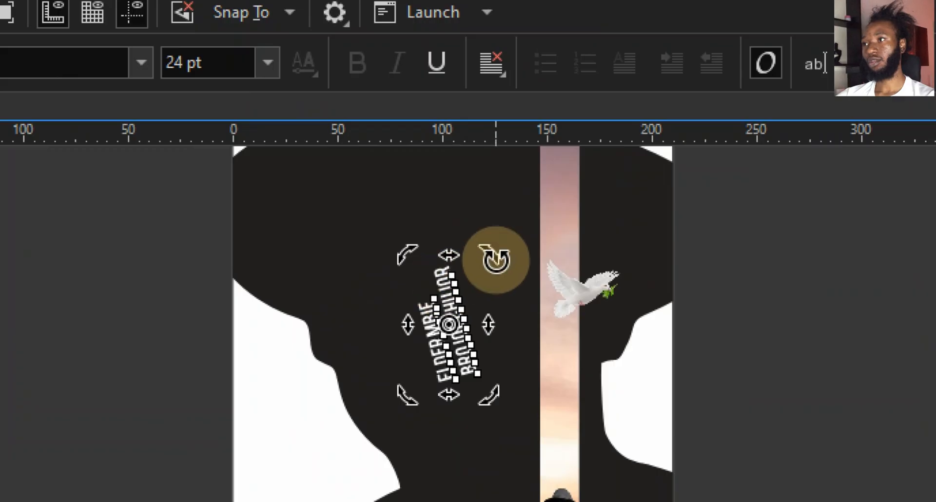
drag(496, 261, 508, 265)
click(463, 286)
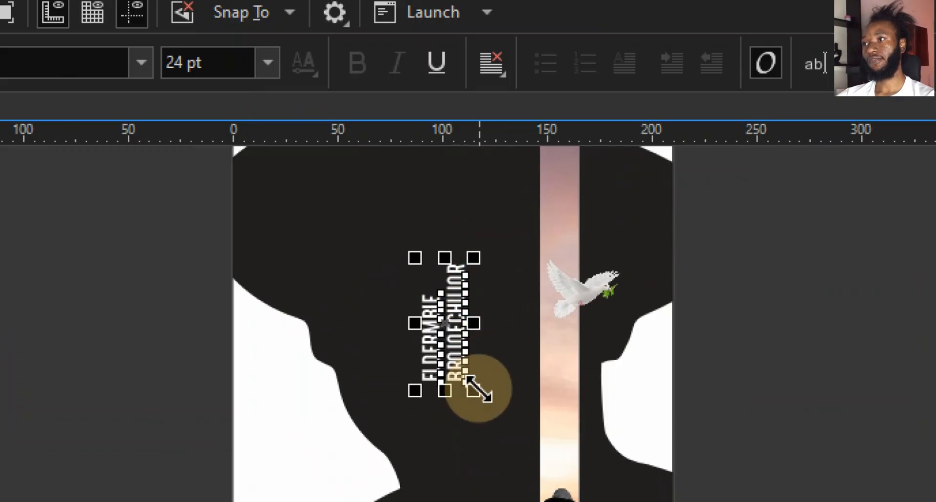
drag(477, 389, 520, 445)
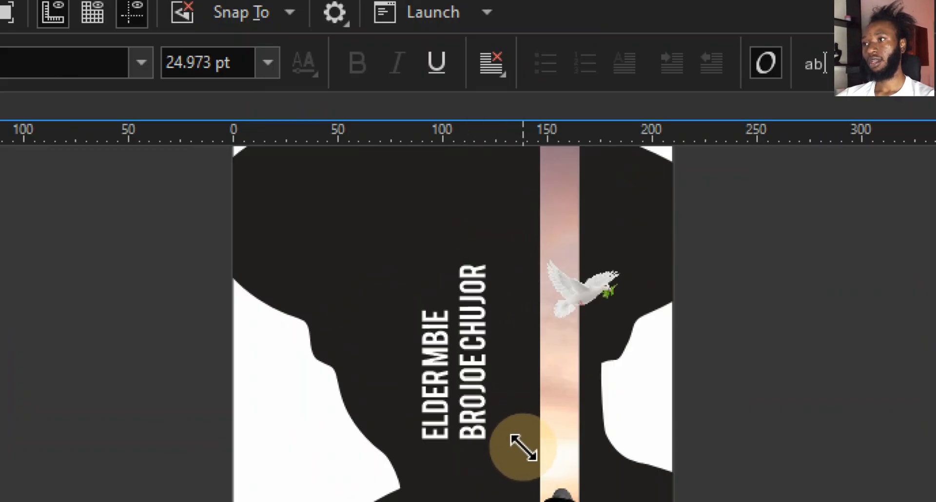
drag(474, 346, 497, 299)
key(ctrl+z)
click(475, 353)
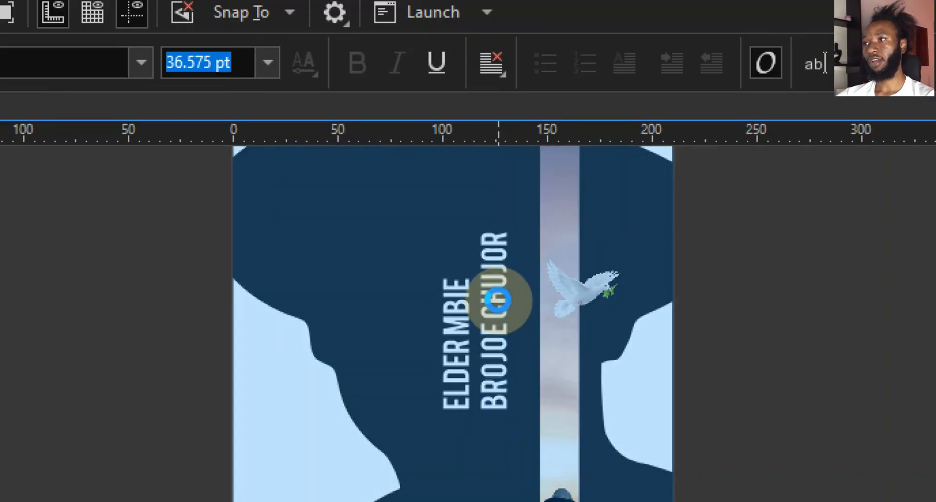
double_click(498, 299)
drag(506, 405, 499, 210)
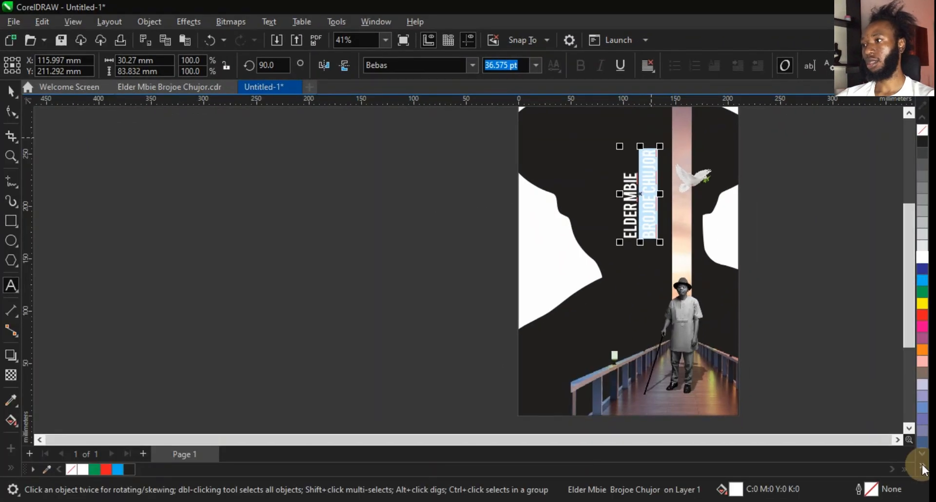
click(921, 466)
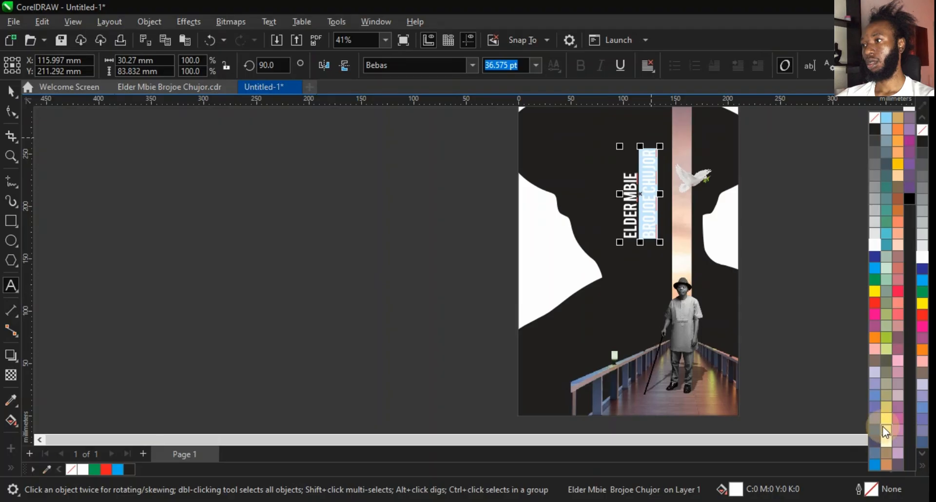
click(887, 419)
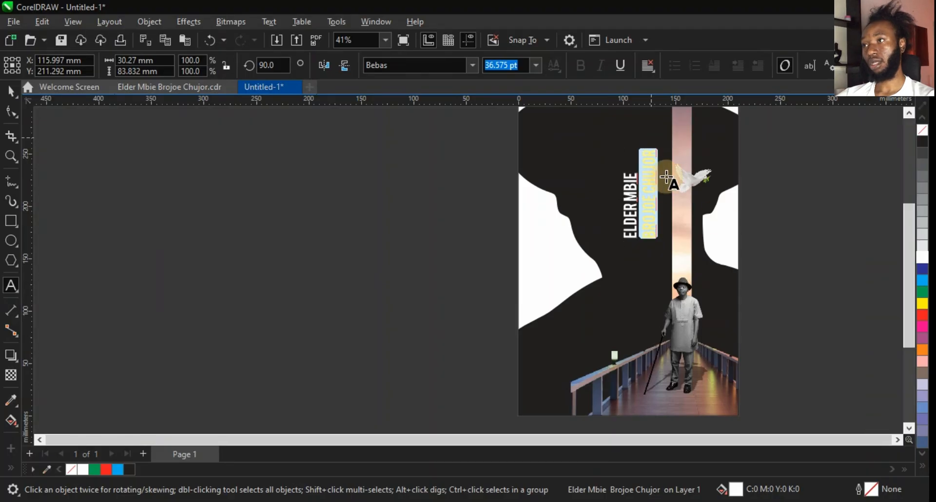
click(646, 196)
drag(648, 208, 649, 203)
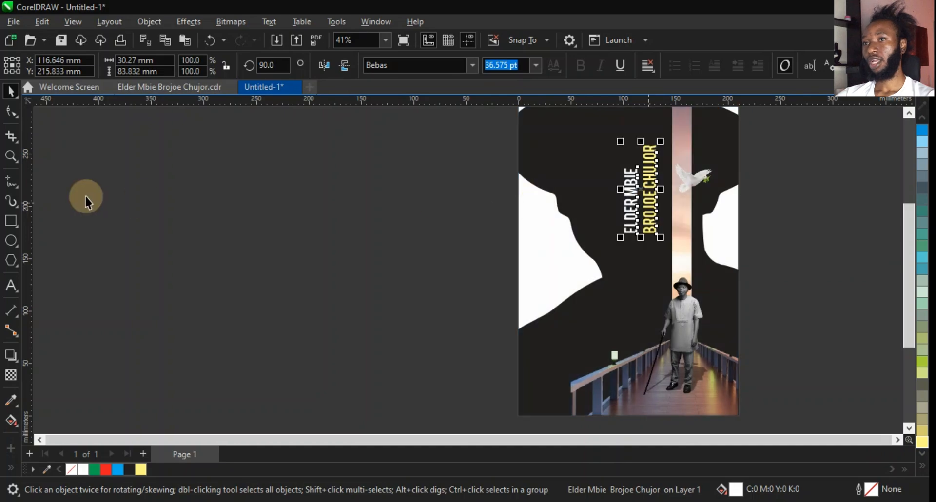
Draw a paragraph text frame about 50 × 49 mm left of the man and paste the tribute paragraph cut from Notepad.
click(12, 287)
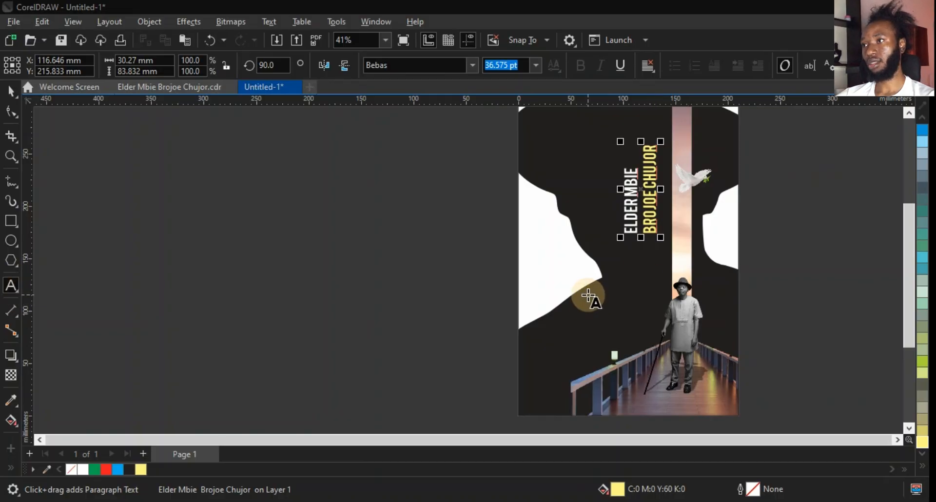
drag(589, 296, 636, 347)
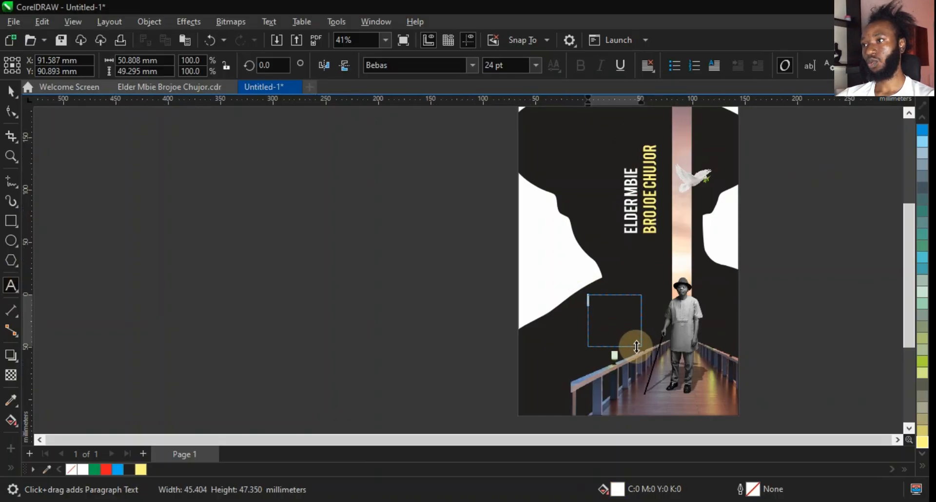
click(591, 501)
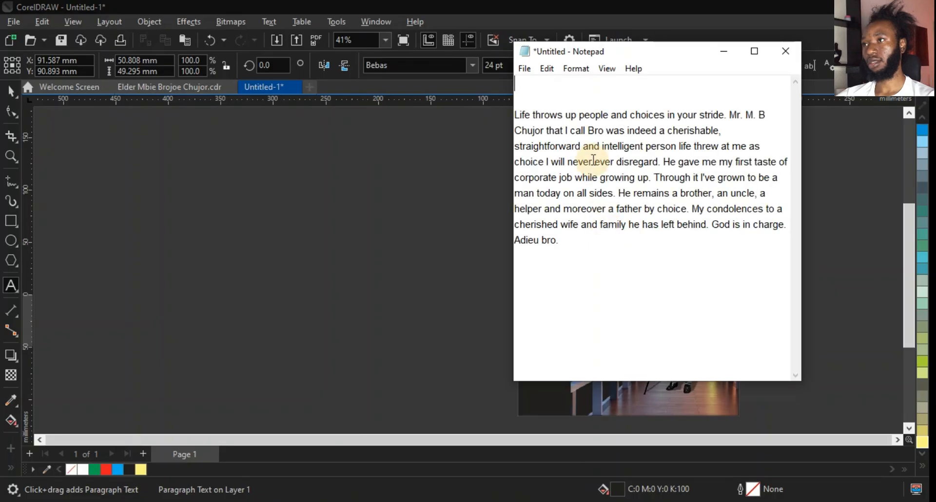
drag(564, 251, 506, 122)
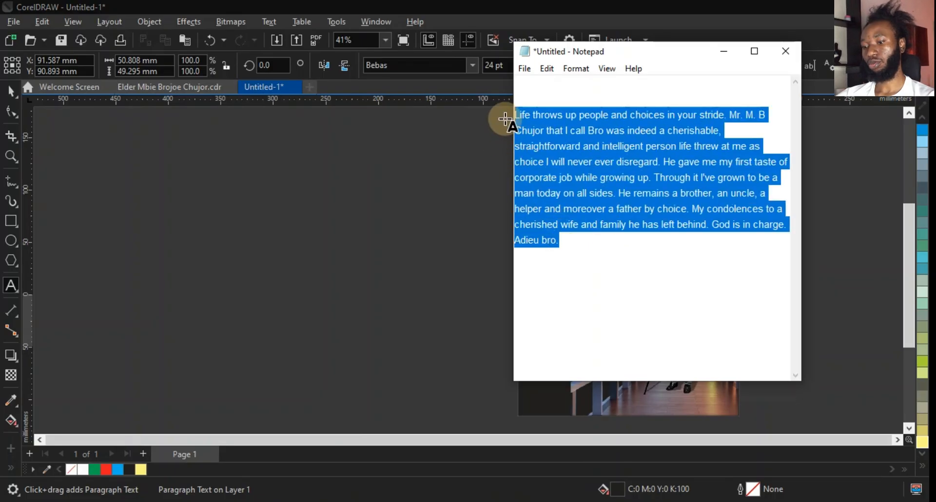
key(ctrl+x)
click(451, 282)
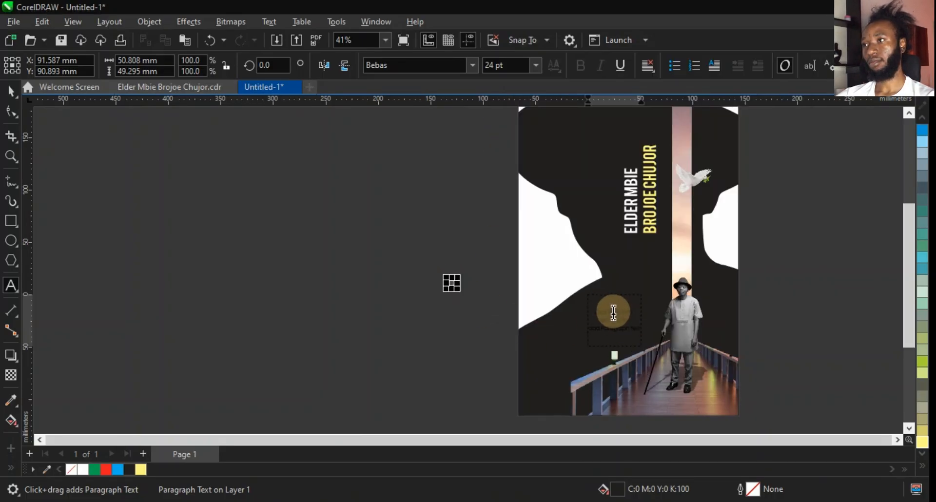
click(606, 307)
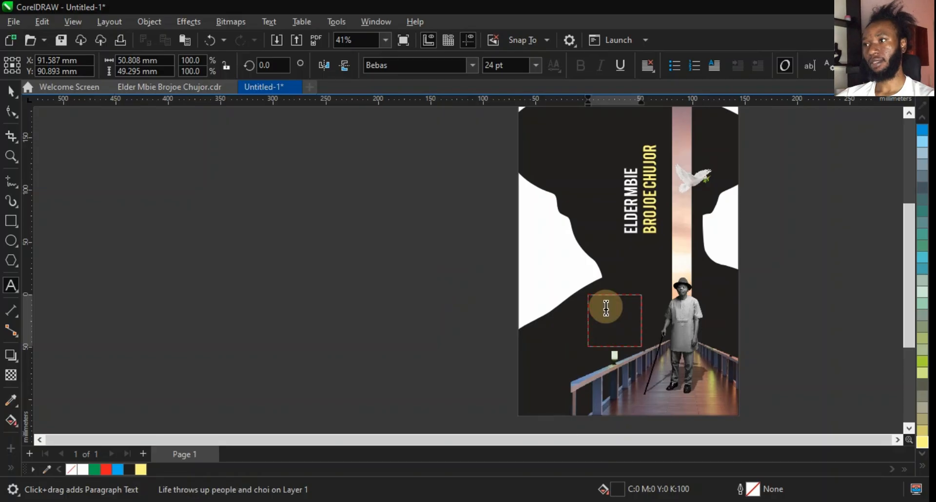
Set the tribute text to white Poppins at 10 pt and narrow its frame to about 35 mm wide.
key(ctrl+space)
key(z)
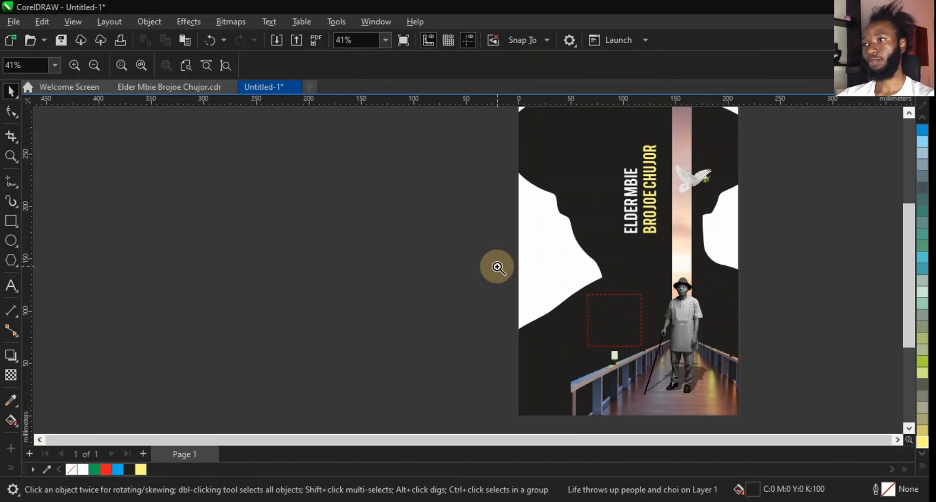
drag(497, 266, 762, 376)
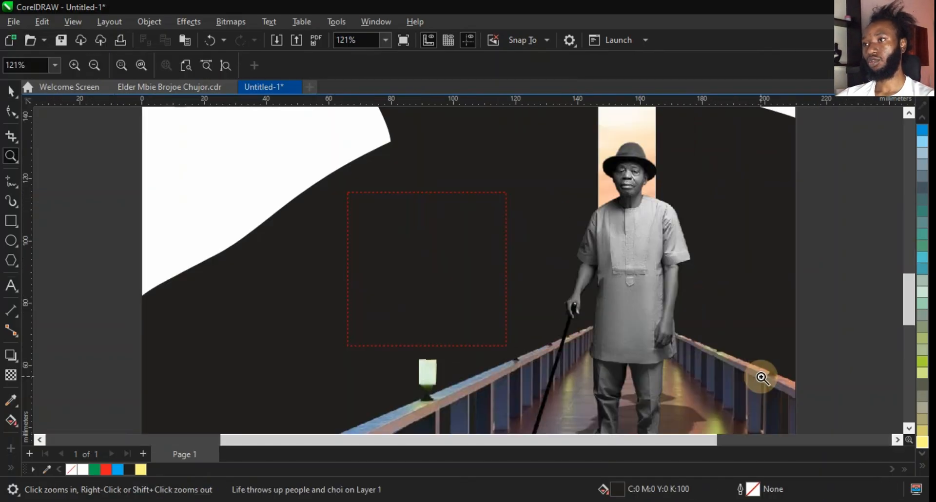
click(461, 297)
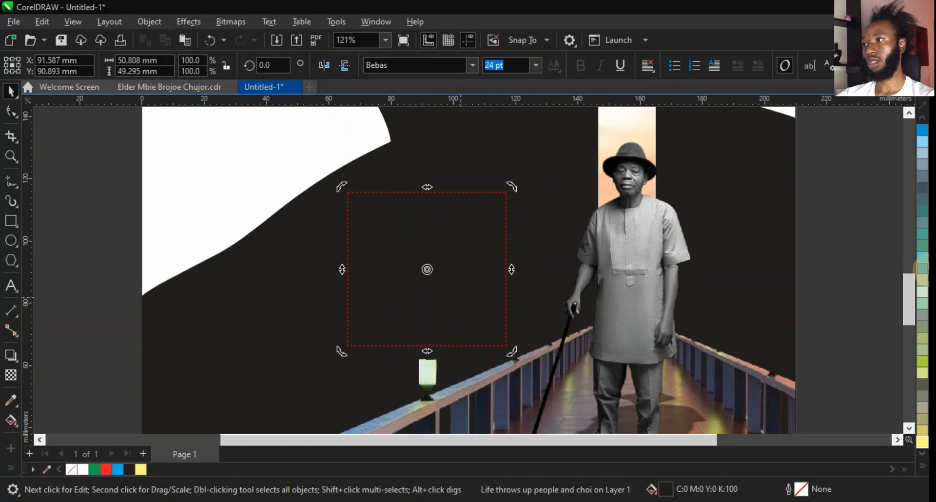
click(82, 470)
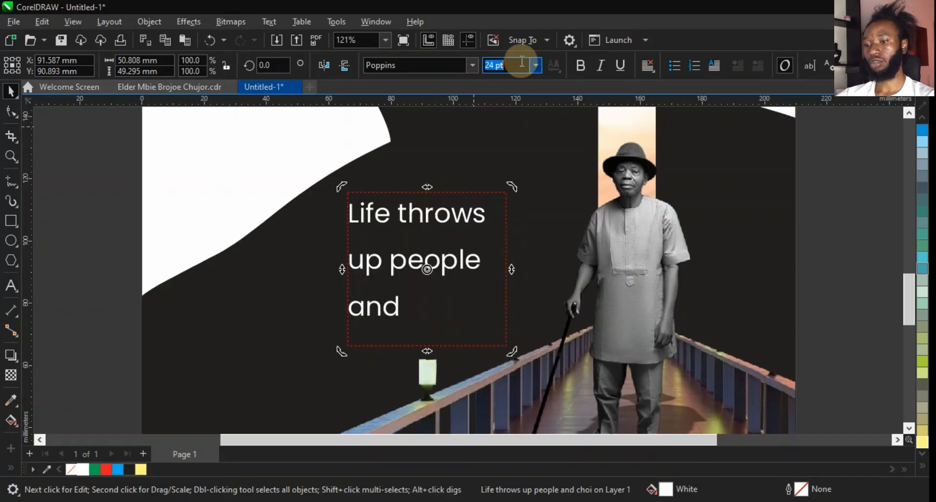
text(10)
key(Return)
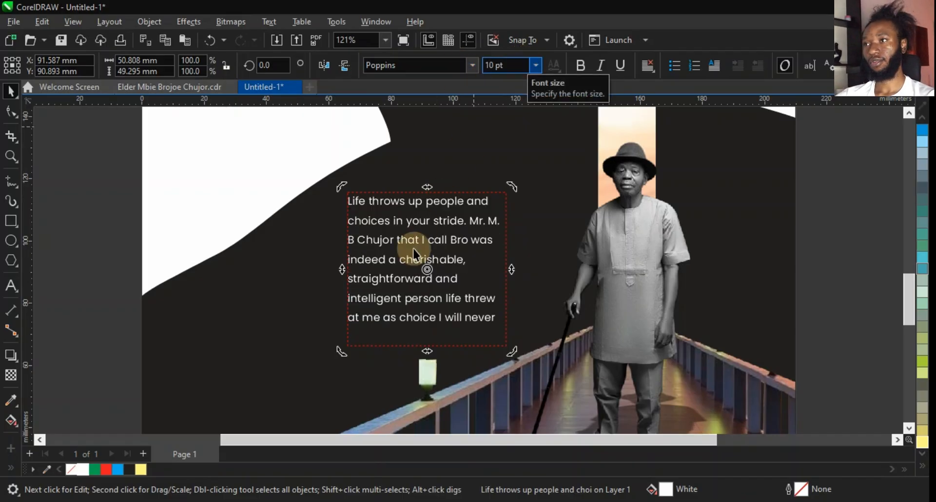
drag(376, 266, 379, 263)
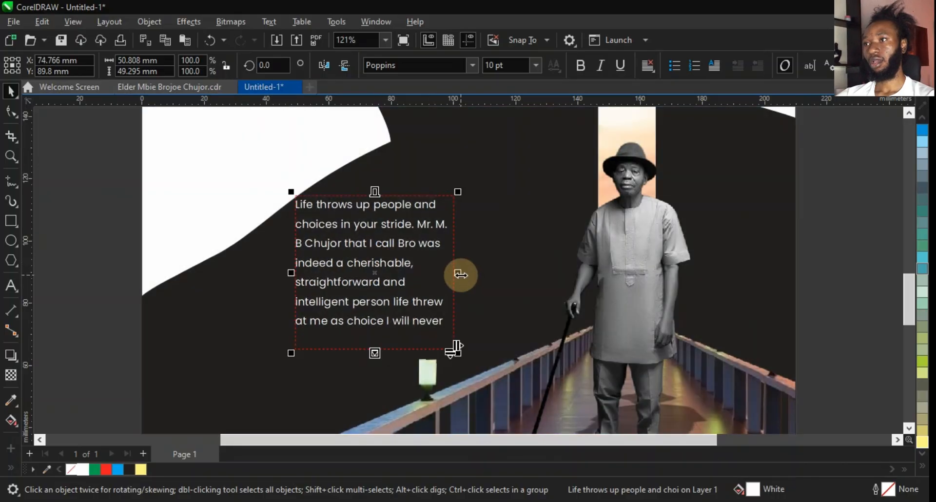
drag(458, 273, 410, 275)
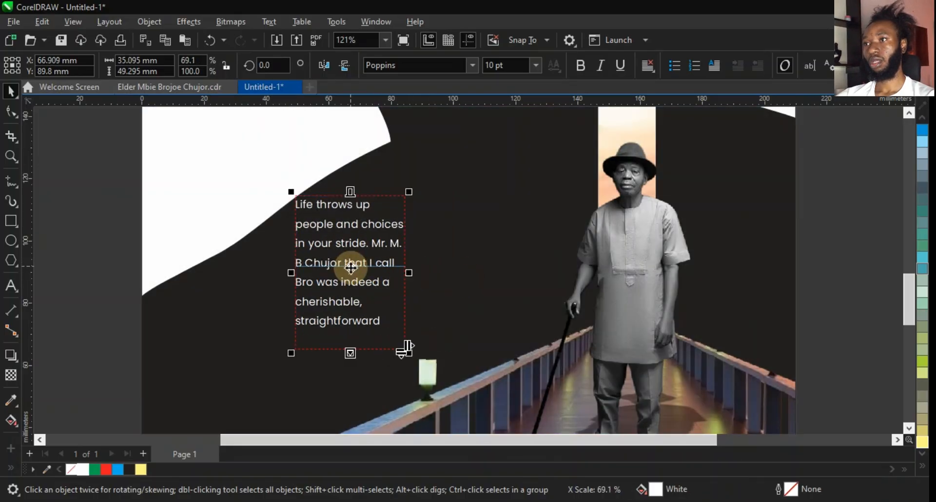
Duplicate the paragraph frame to its right and delete the copy's text to leave an empty frame.
drag(355, 268, 462, 276)
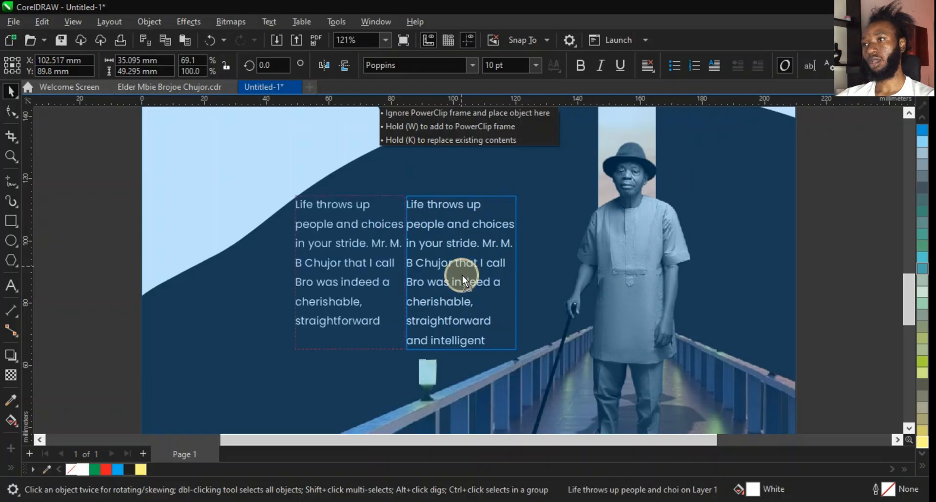
key(ctrl+a)
key(BackSpace)
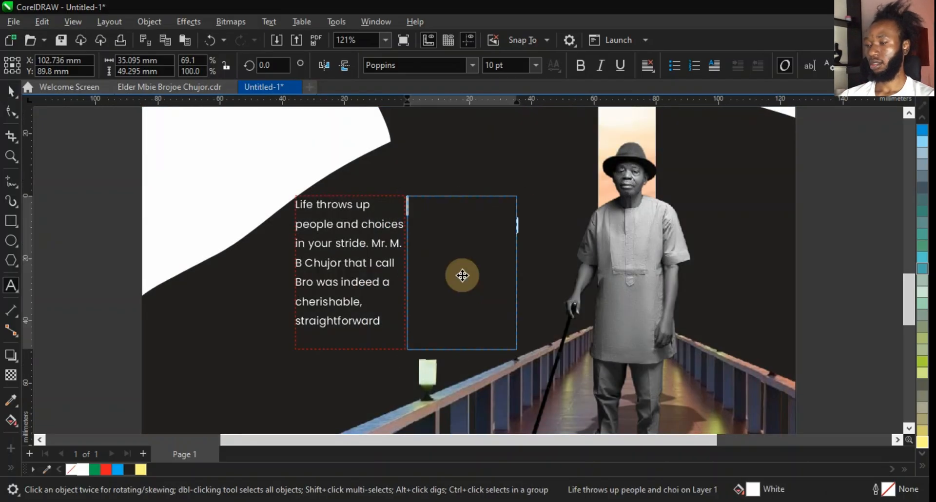
Link the first frame's overflowing text into the empty frame beside it so the paragraph flows across both columns.
key(ctrl+space)
drag(462, 280, 472, 275)
click(383, 291)
click(350, 353)
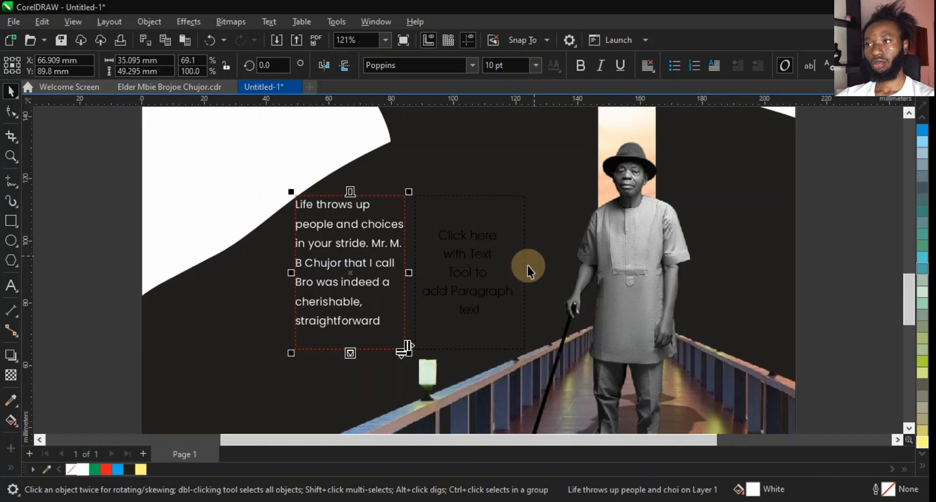
click(490, 269)
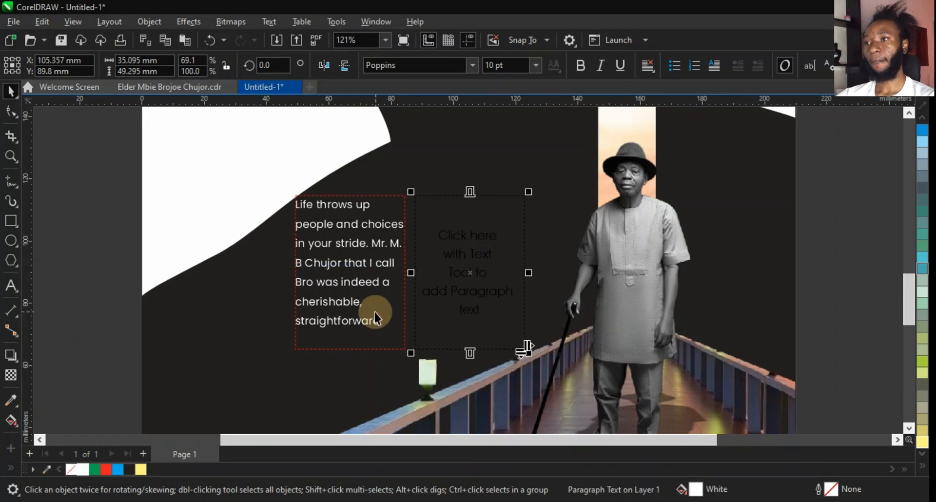
click(347, 352)
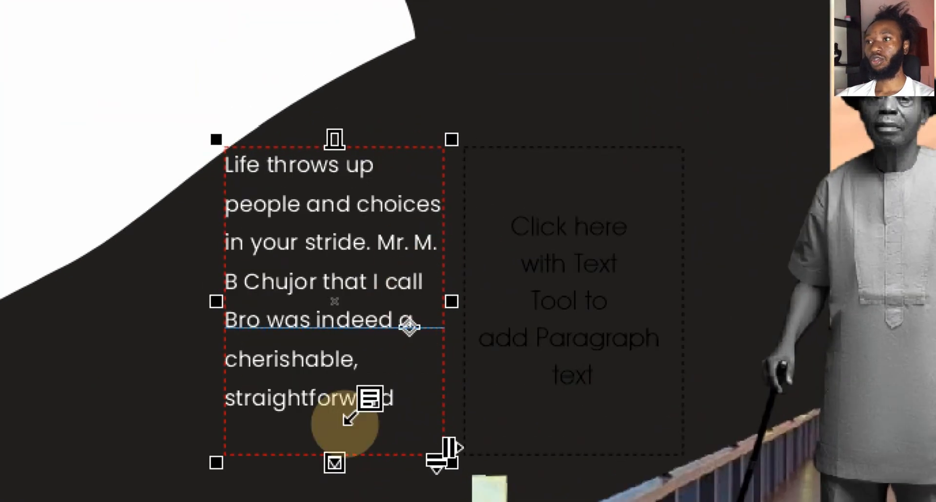
click(530, 285)
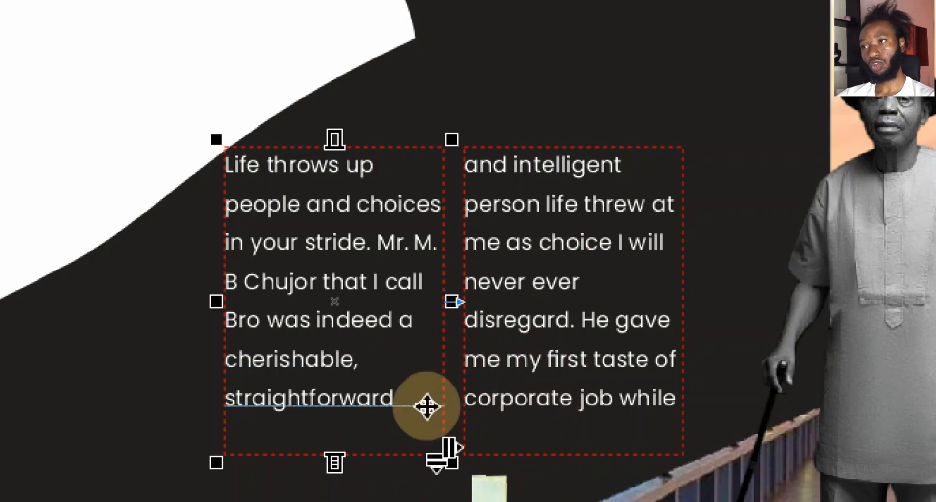
double_click(426, 406)
key(Escape)
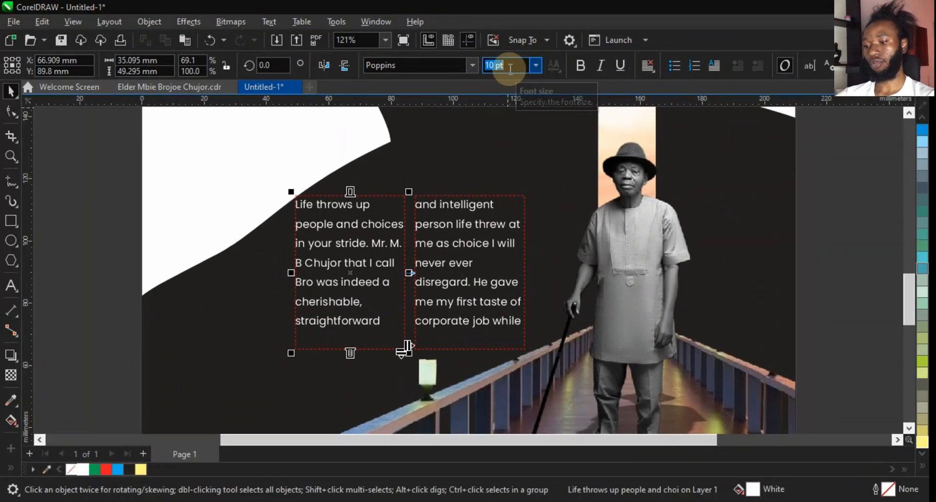
Set the tribute text to 9 pt and widen the linked frames to about 91 mm.
click(509, 68)
text(9)
key(Return)
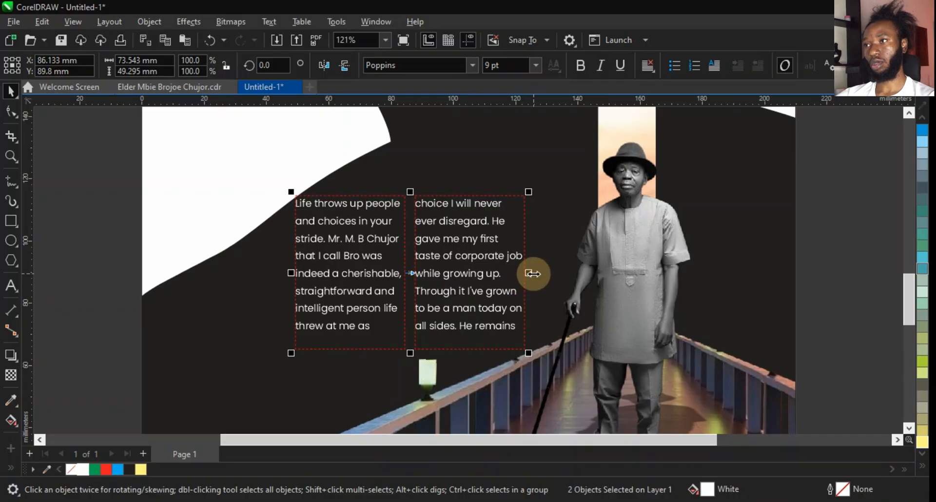
drag(530, 273, 583, 273)
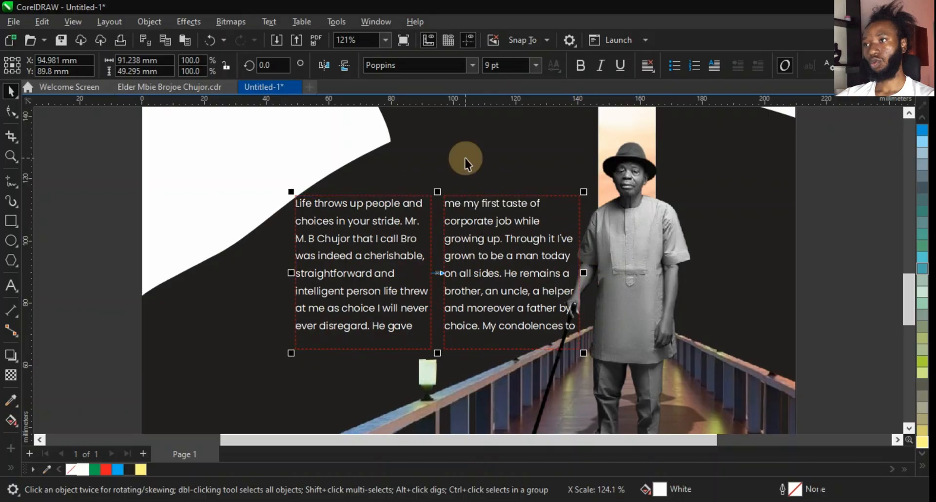
Reduce the tribute text to 7 pt and resize the linked frames to about 85 × 40 mm.
click(507, 68)
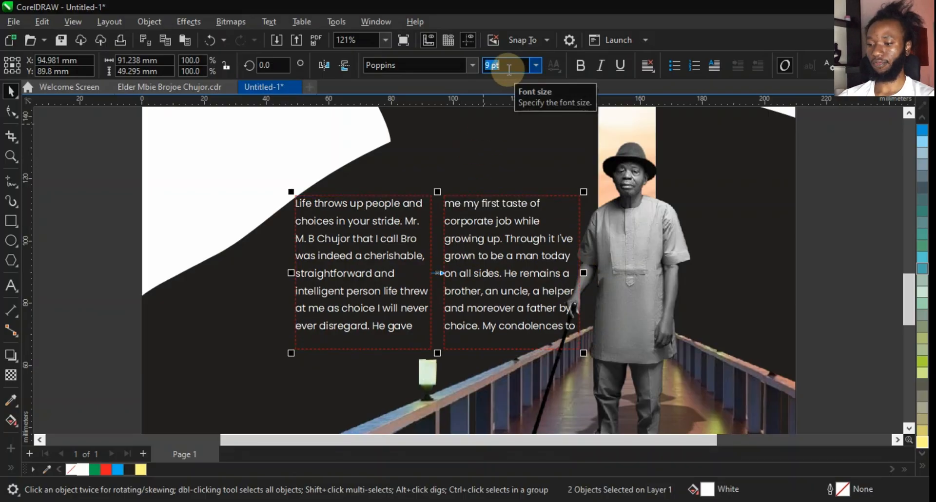
key(Return)
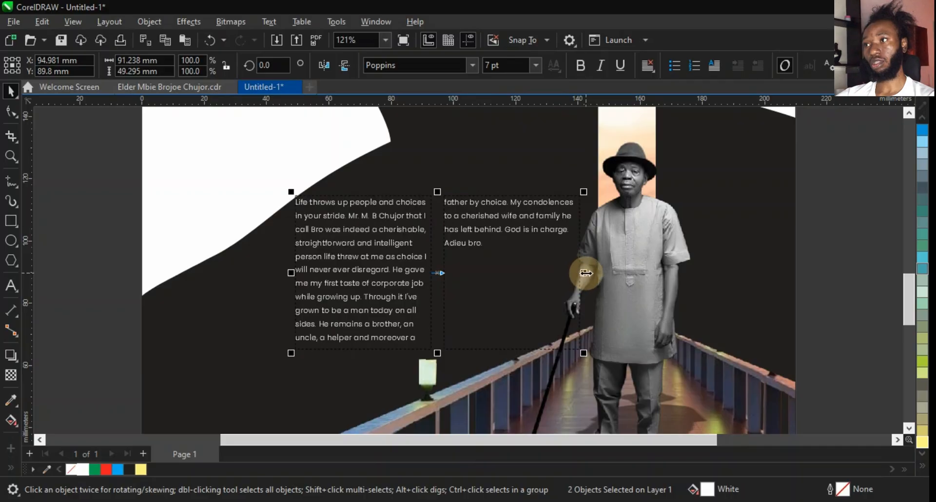
drag(294, 272, 304, 272)
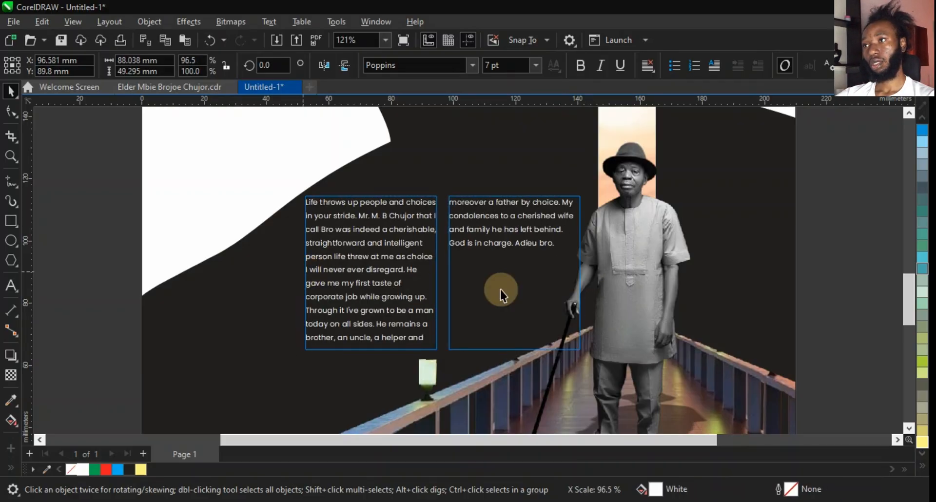
drag(586, 273, 575, 272)
drag(437, 192, 437, 203)
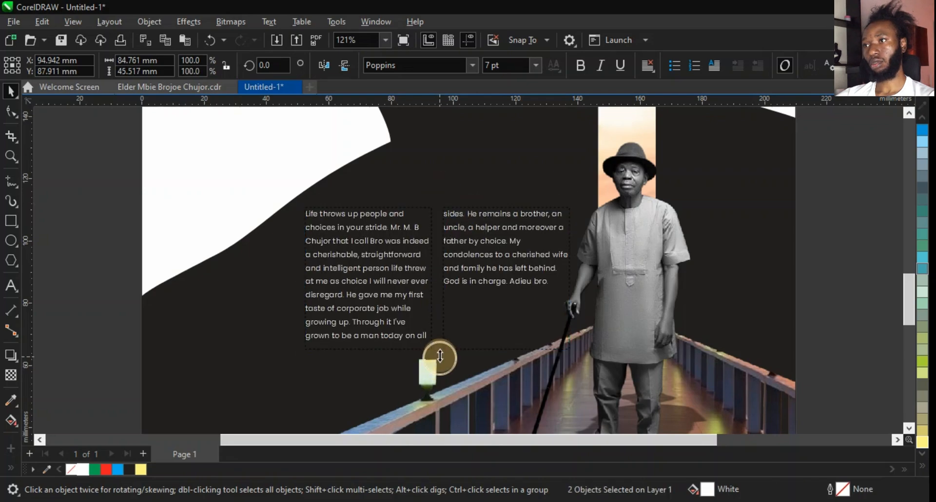
drag(438, 356, 443, 340)
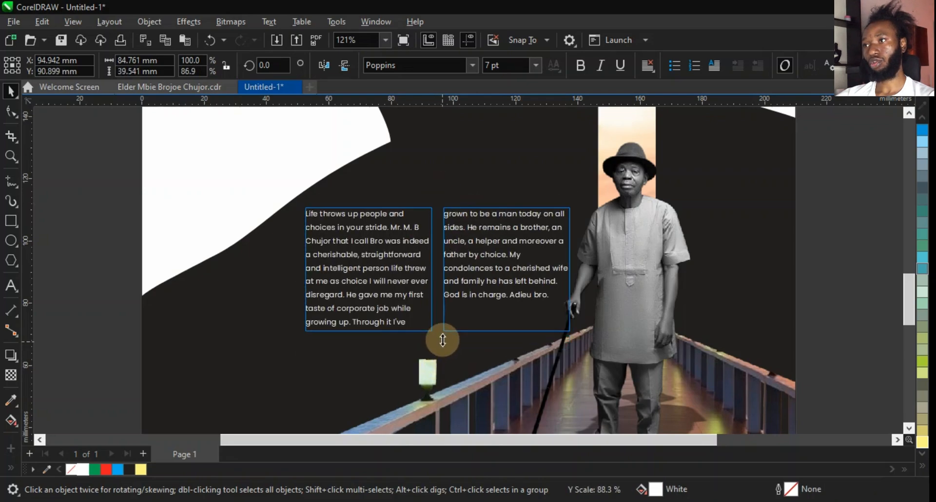
Shift the linked frames slightly left and fully justify the tribute text.
drag(408, 288, 392, 294)
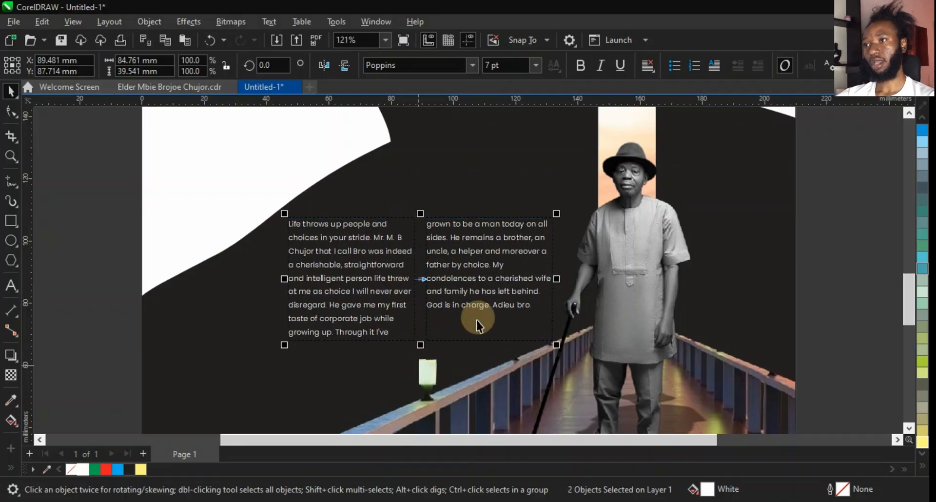
double_click(403, 311)
key(ctrl+a)
key(ctrl+j)
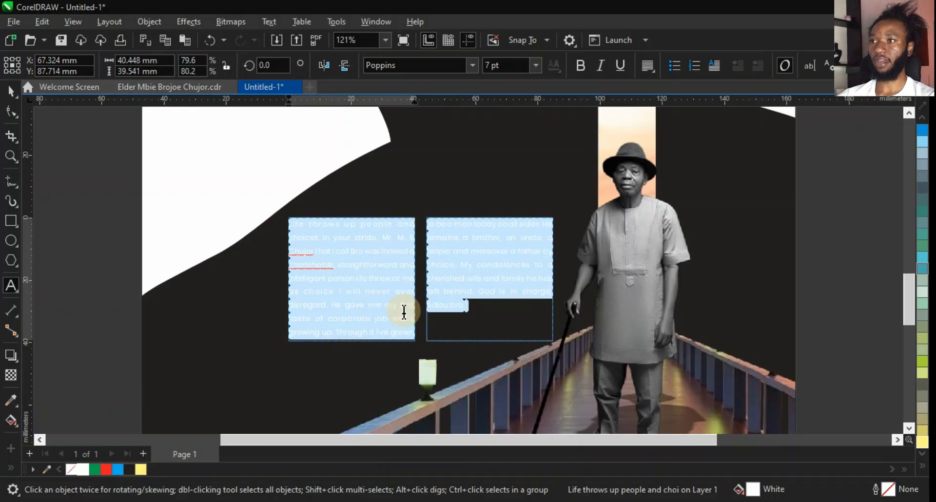
key(ctrl+space)
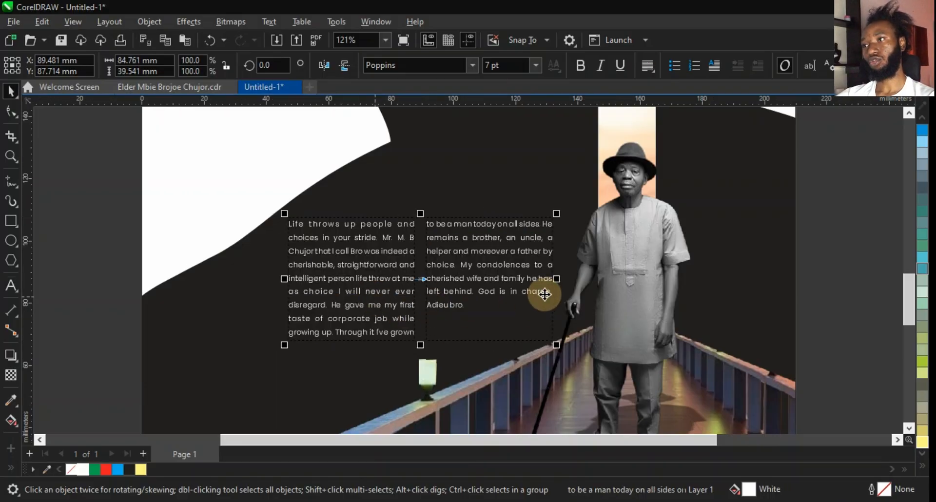
Narrow the linked text frames to about 83 mm wide.
shift+click(286, 279)
drag(286, 279, 288, 279)
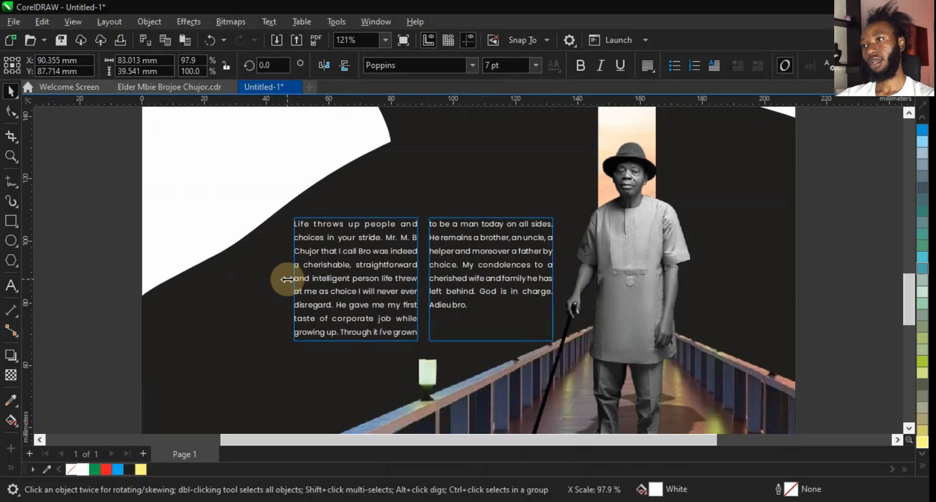
click(832, 356)
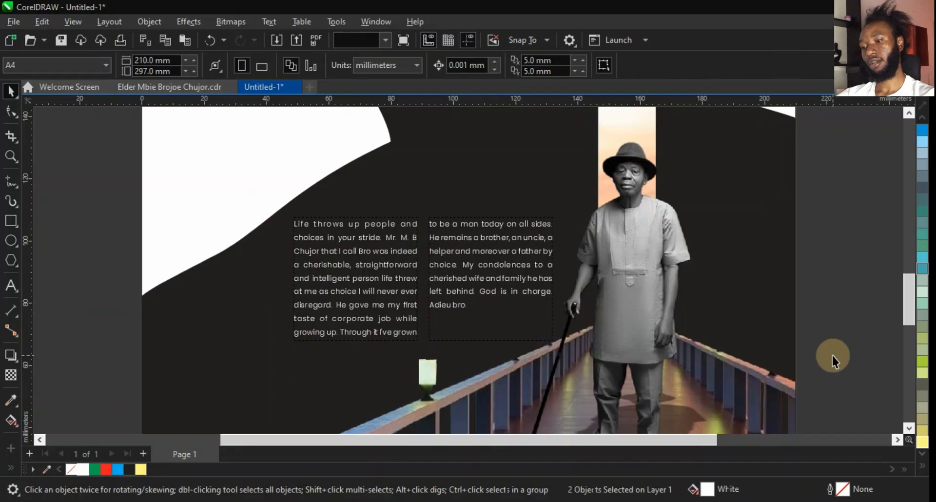
Inside the page PowerClip, enlarge the bridge image to about 238 × 198 mm and reposition it.
key(shift+F4)
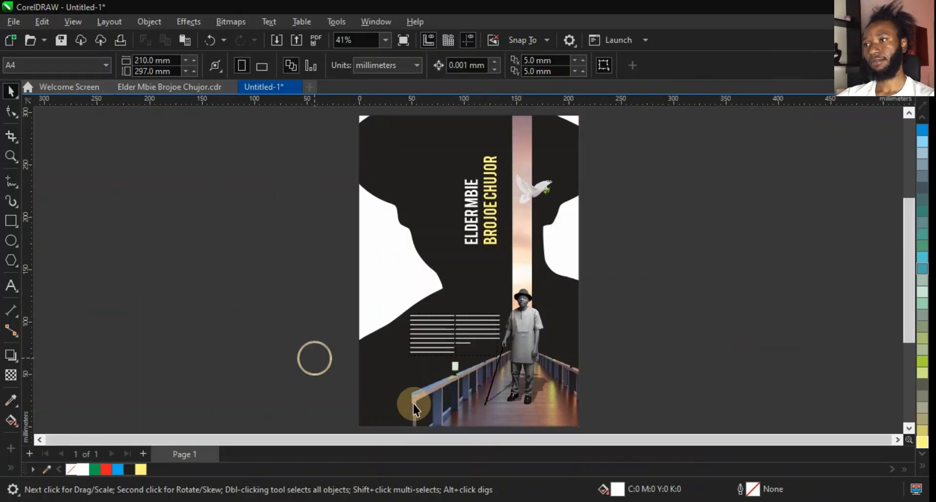
double_click(459, 415)
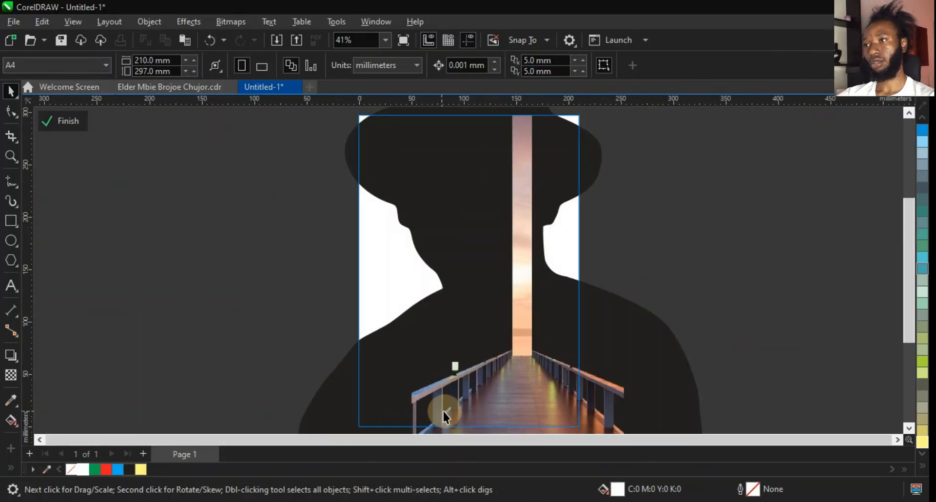
click(446, 411)
scroll(507, 219, down, 1)
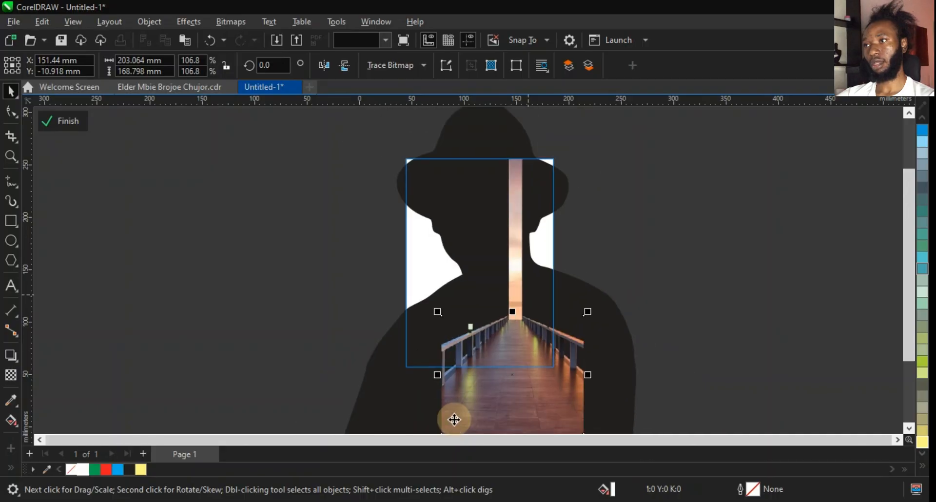
scroll(453, 417, up, 2)
drag(419, 161, 394, 141)
drag(594, 240, 576, 257)
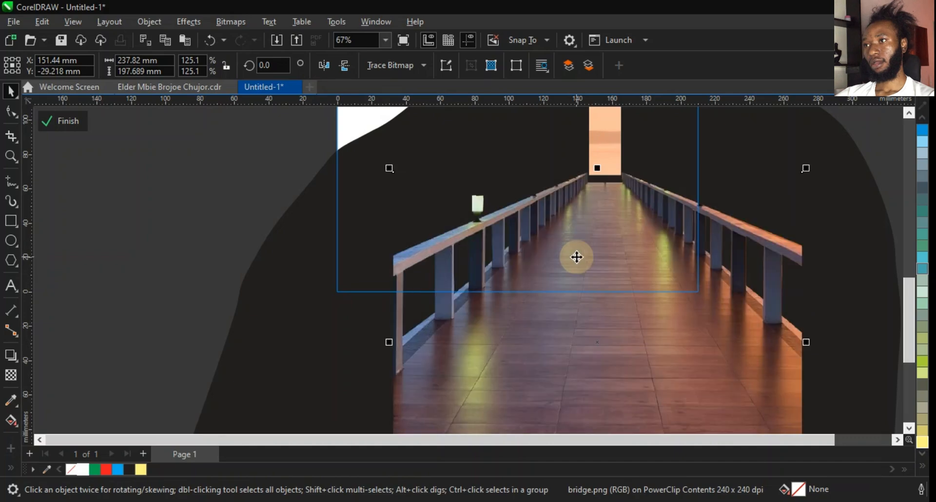
Stretch the sunset strip down to about 234 mm tall so it meets the bridge, then leave the PowerClip.
scroll(578, 227, down, 1)
click(596, 183)
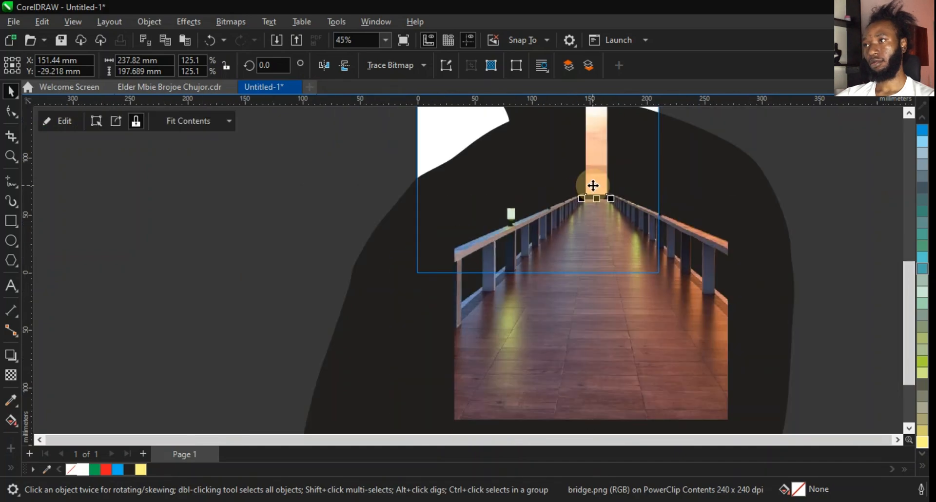
scroll(592, 186, up, 2)
scroll(591, 187, up, 3)
drag(615, 220, 620, 246)
scroll(585, 272, down, 6)
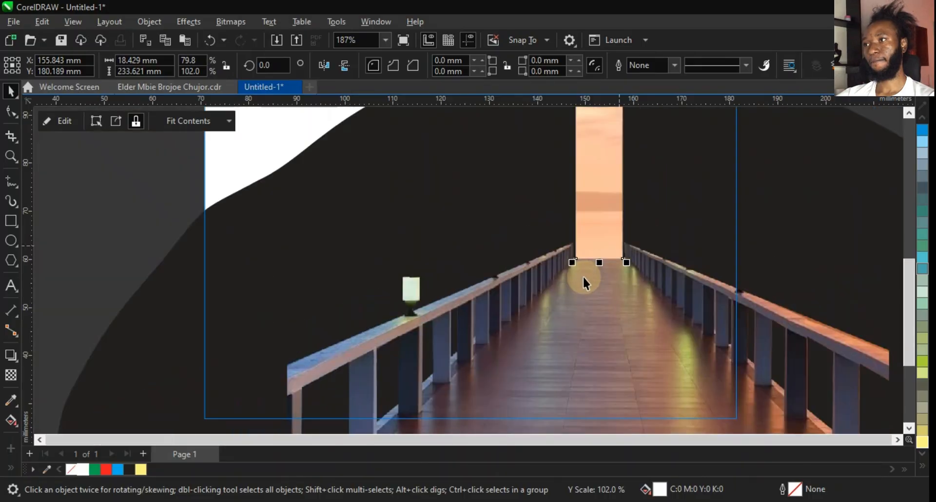
scroll(612, 180, up, 1)
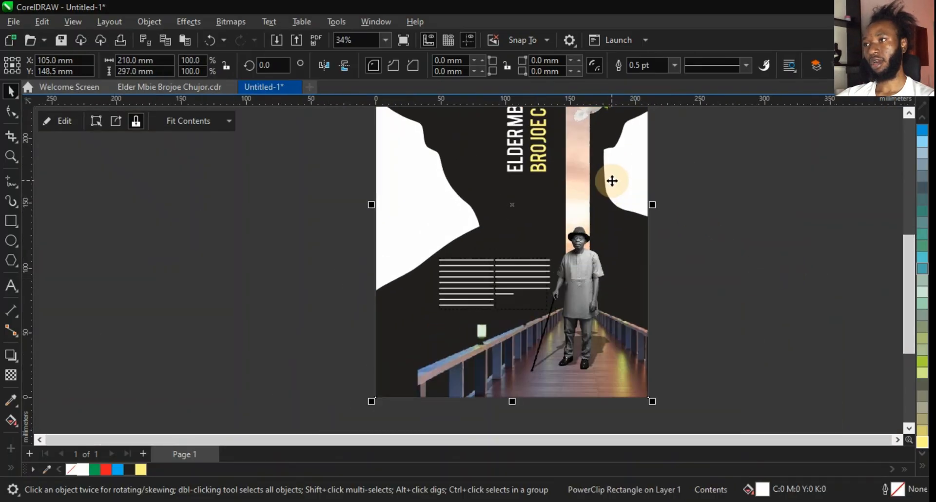
scroll(447, 295, up, 1)
key(Escape)
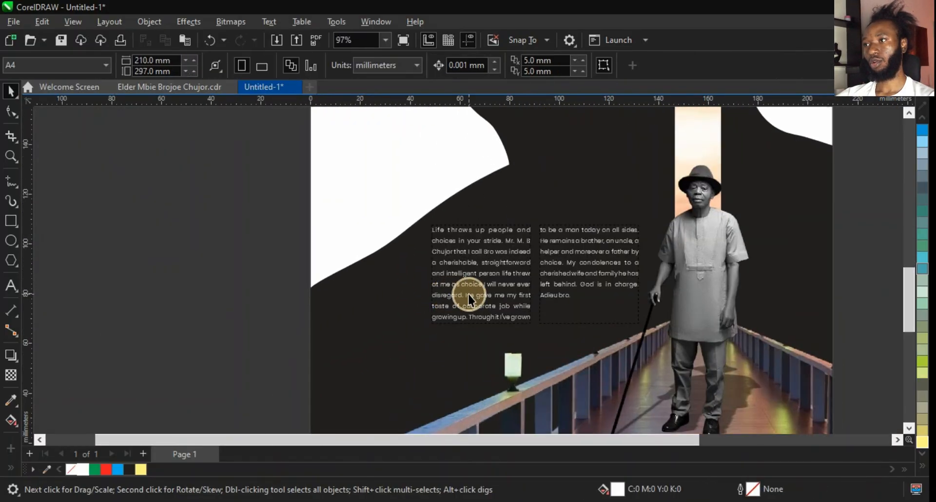
Reposition the tribute paragraph frames on the page.
click(469, 295)
shift+click(569, 280)
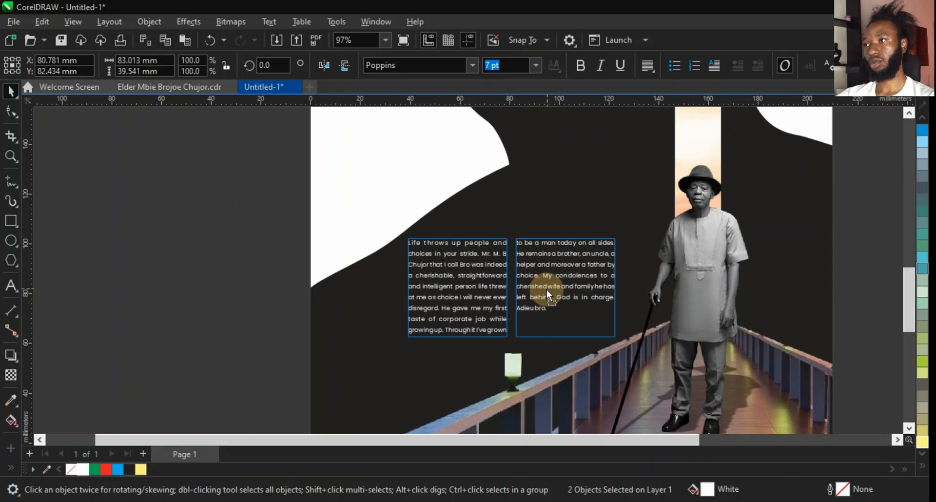
drag(546, 290, 523, 303)
Move the vertical name lower and scale it up to about 45 pt.
scroll(522, 304, down, 2)
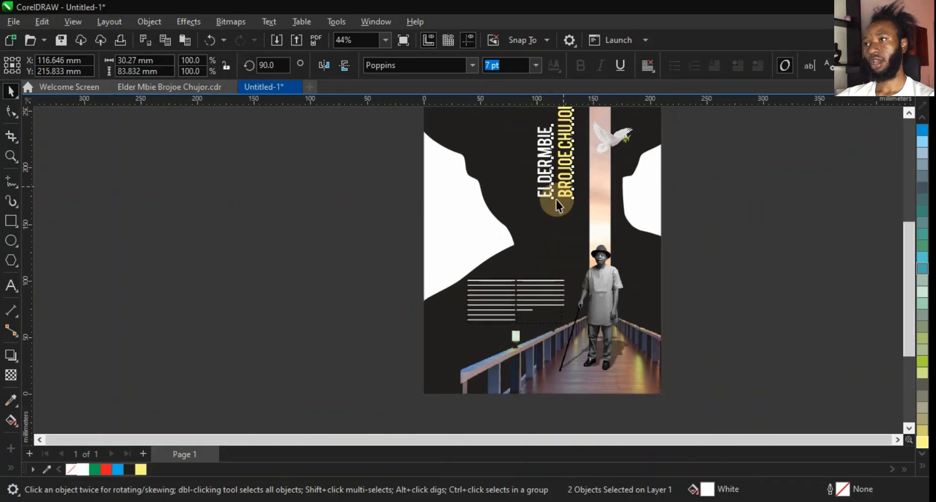
drag(556, 199, 564, 235)
scroll(576, 286, down, 1)
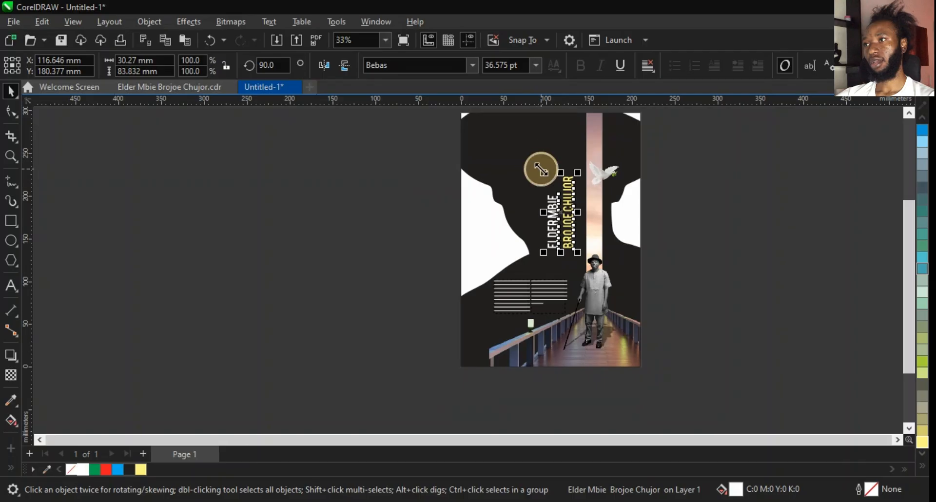
drag(543, 173, 534, 152)
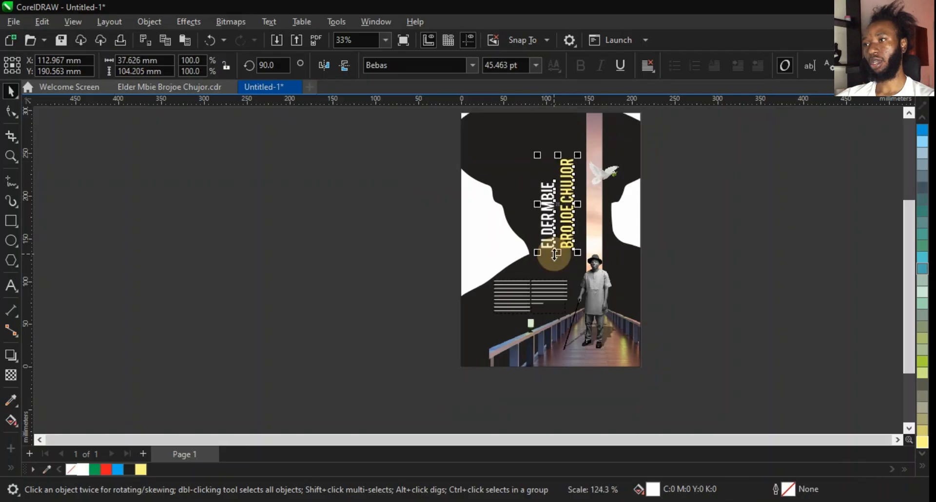
Nudge the tribute frames beside the man and remove an accidental guideline.
scroll(555, 261, up, 2)
click(560, 318)
drag(543, 337, 561, 321)
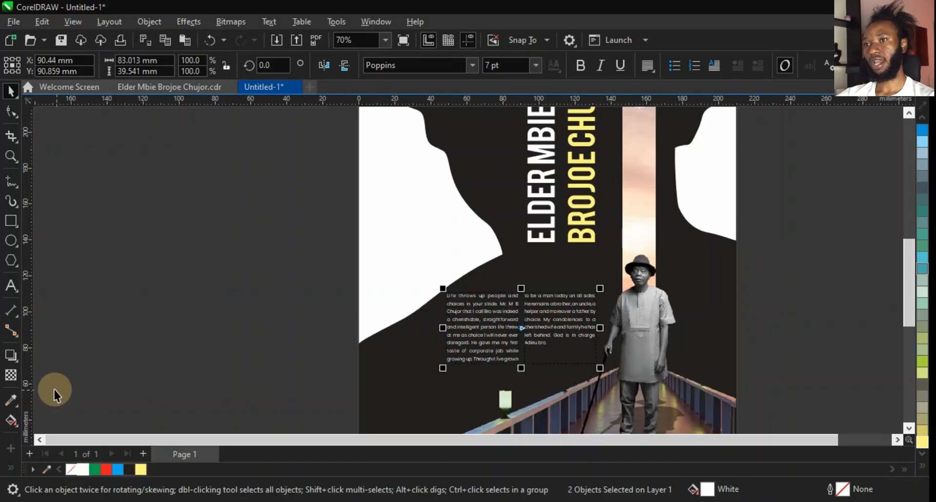
drag(32, 390, 594, 374)
key(Delete)
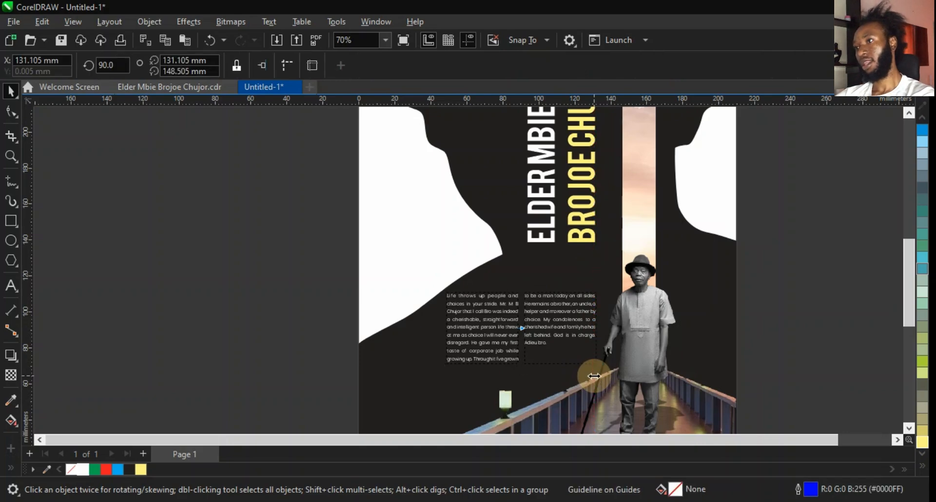
Preview the whole page in full-screen view.
key(shift+F4)
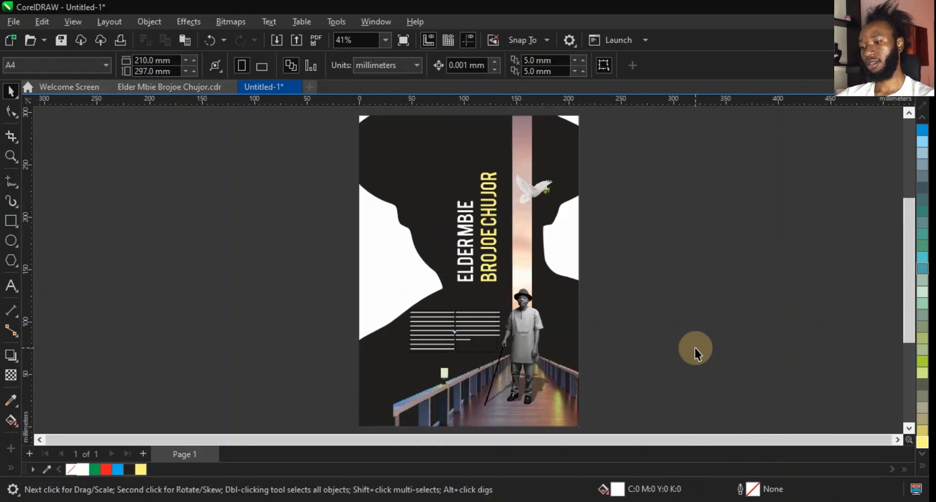
key(F9)
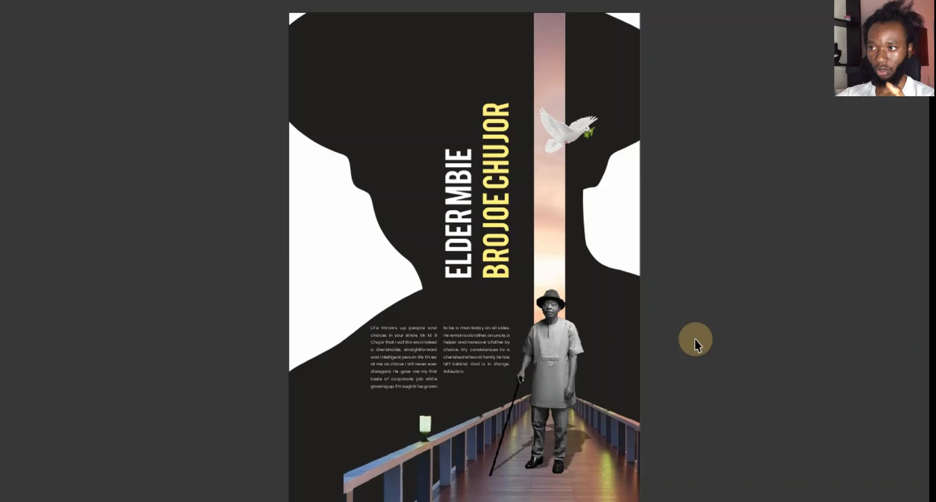
click(695, 340)
Compare the tribute text layout with the reference page in the other document.
click(159, 87)
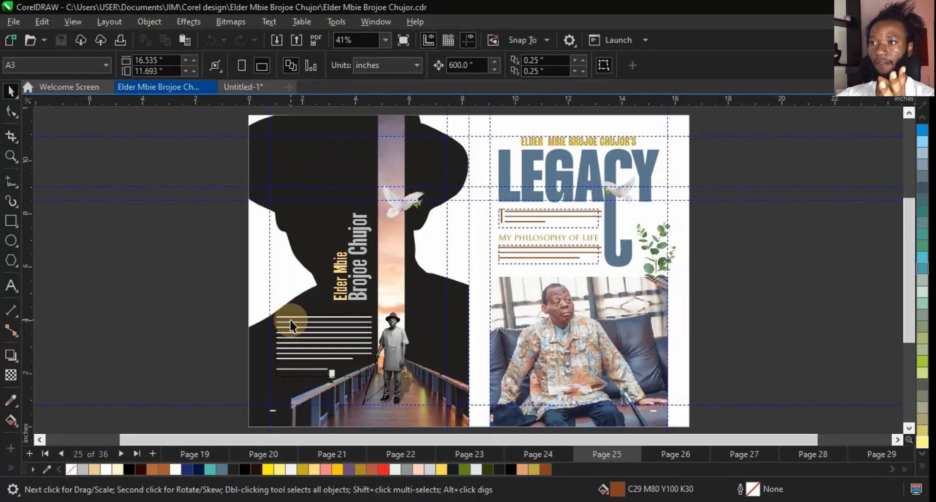
click(306, 346)
click(188, 319)
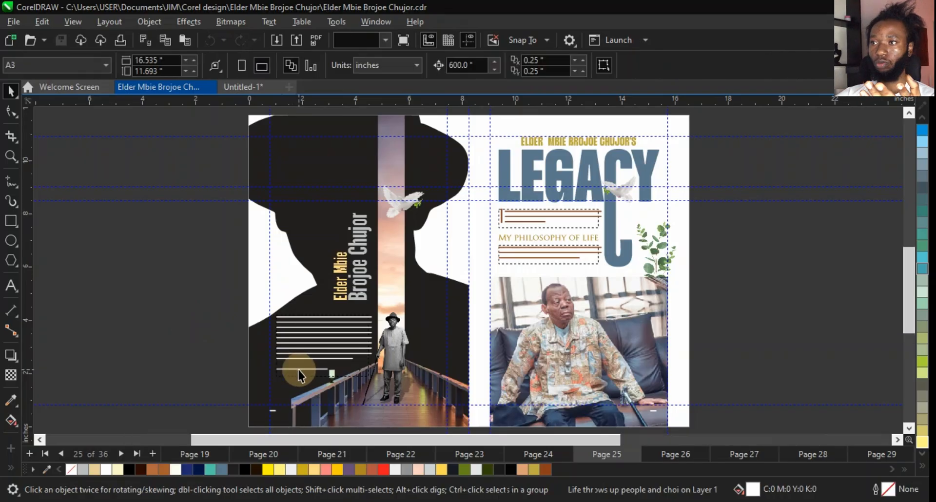
scroll(299, 370, up, 1)
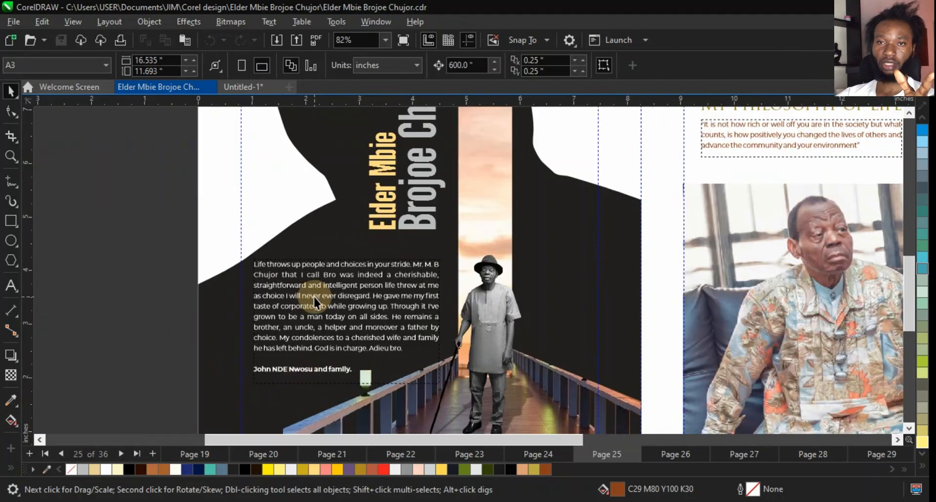
click(262, 94)
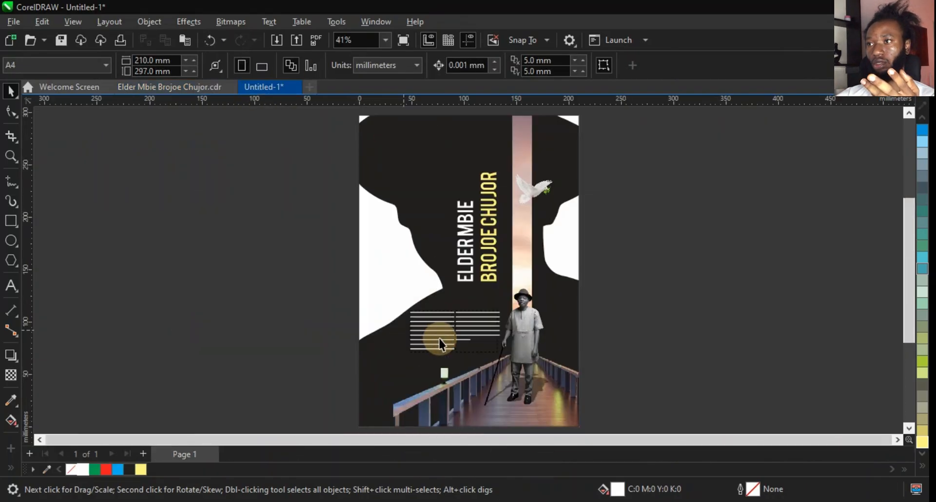
Delete the second text frame and enlarge the first to about 82 × 49 mm for a single column.
scroll(443, 340, up, 1)
click(505, 342)
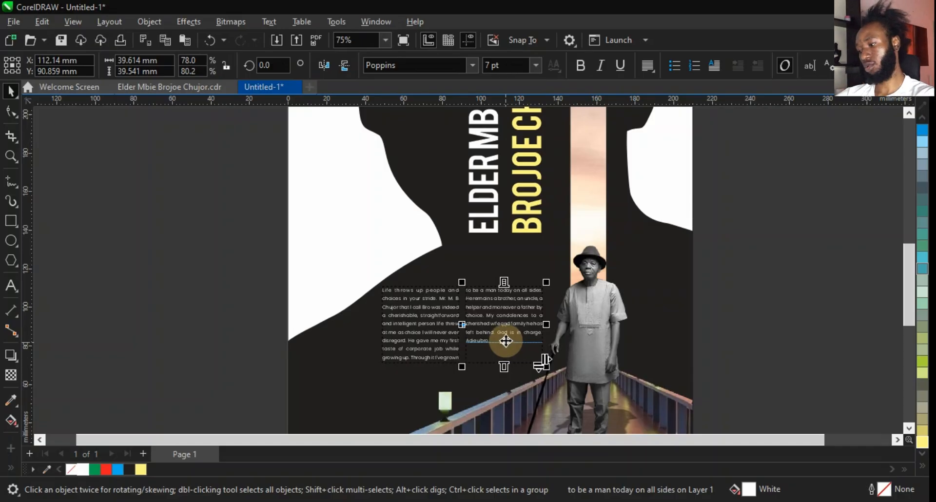
key(Delete)
click(457, 337)
drag(462, 326, 544, 330)
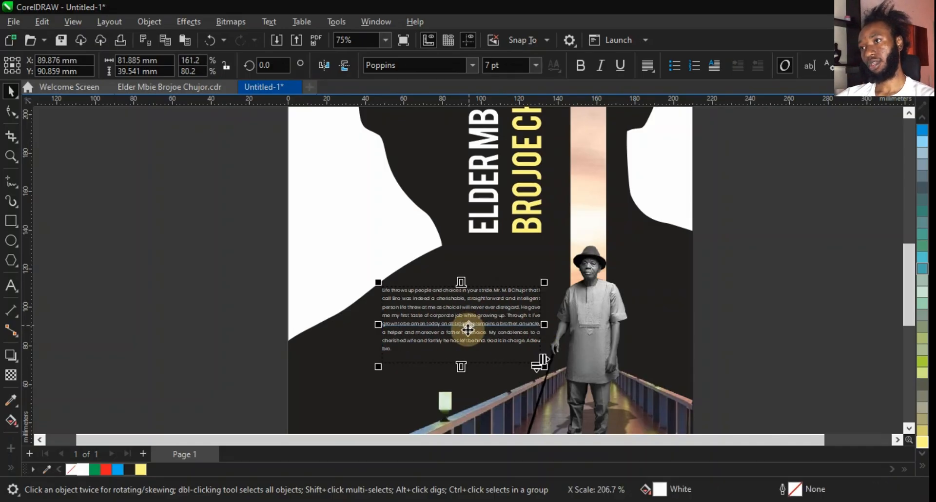
drag(462, 366, 461, 381)
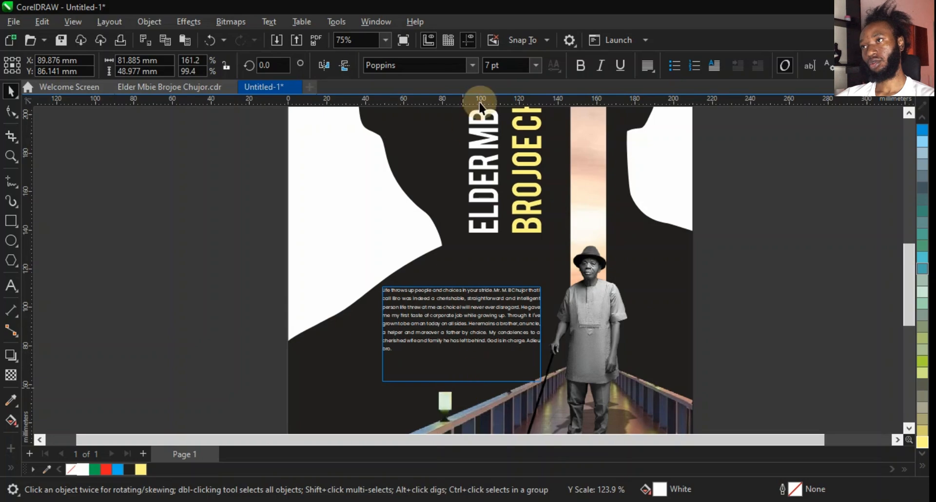
Set the tribute paragraph to 9 pt and extend its frame downward to about 56 mm tall.
click(514, 64)
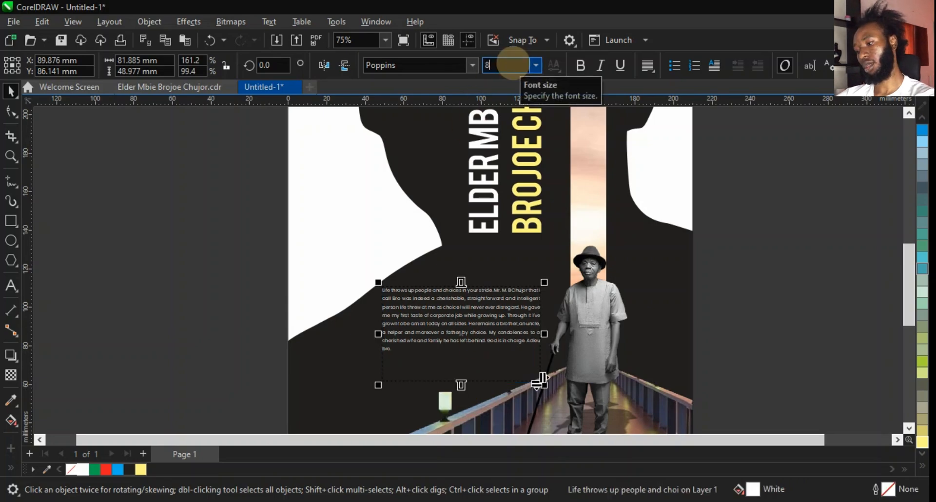
key(Return)
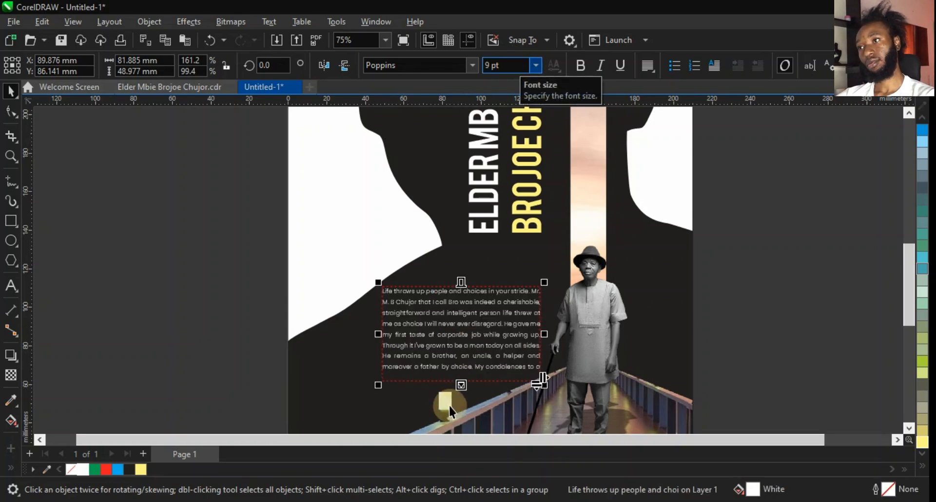
drag(461, 385, 460, 399)
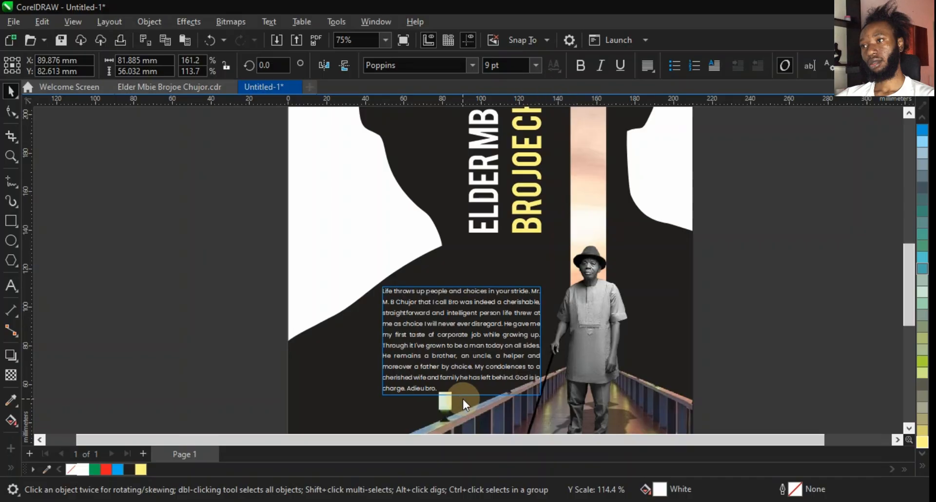
Set the tribute paragraph to 8 pt and resize its frame to about 80 × 50 mm.
drag(376, 348, 370, 341)
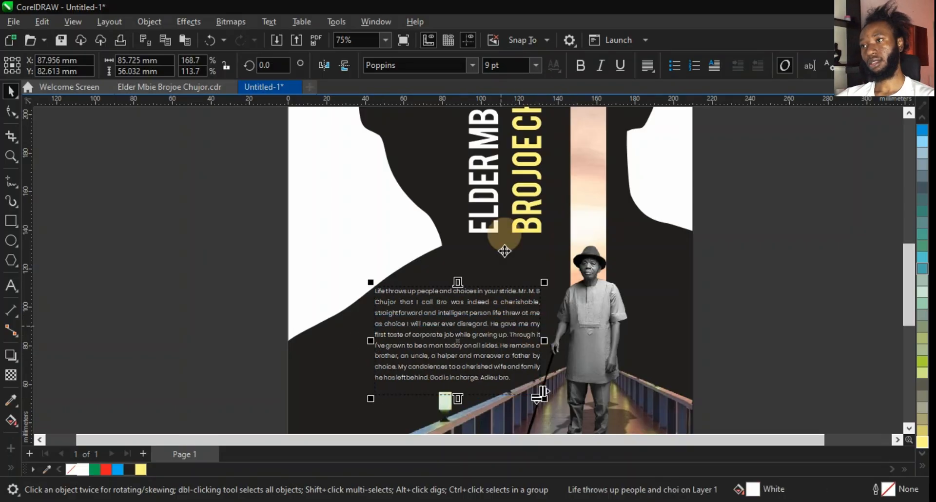
text(8)
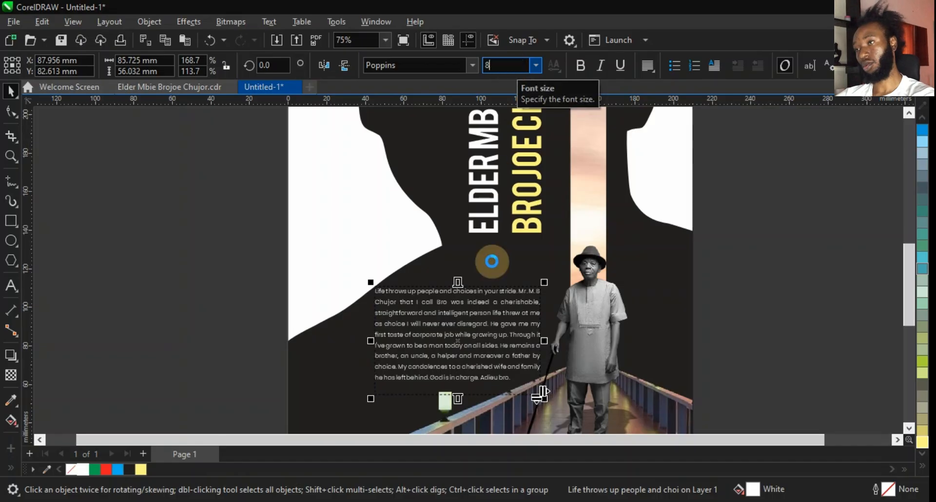
key(Return)
drag(454, 403, 454, 390)
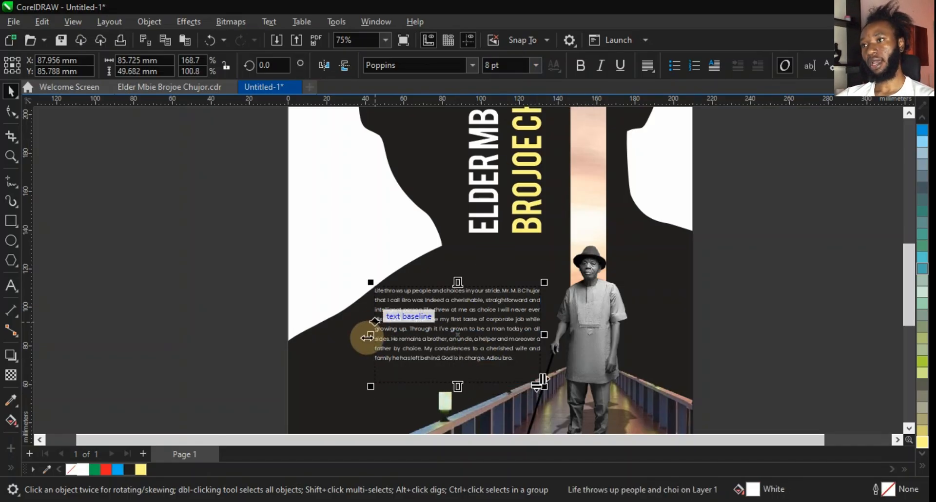
drag(371, 334, 381, 335)
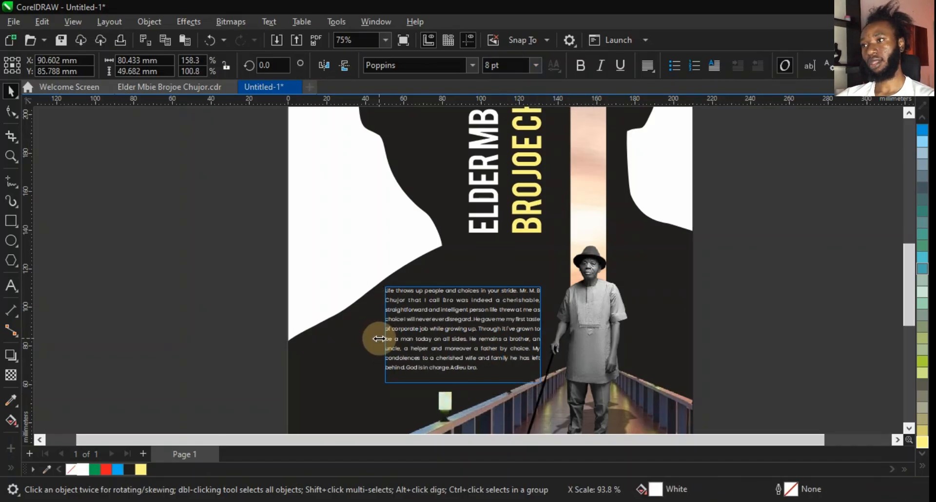
Fit the whole page in view, then switch to the reference document and fit its page to compare.
click(767, 338)
key(shift+F4)
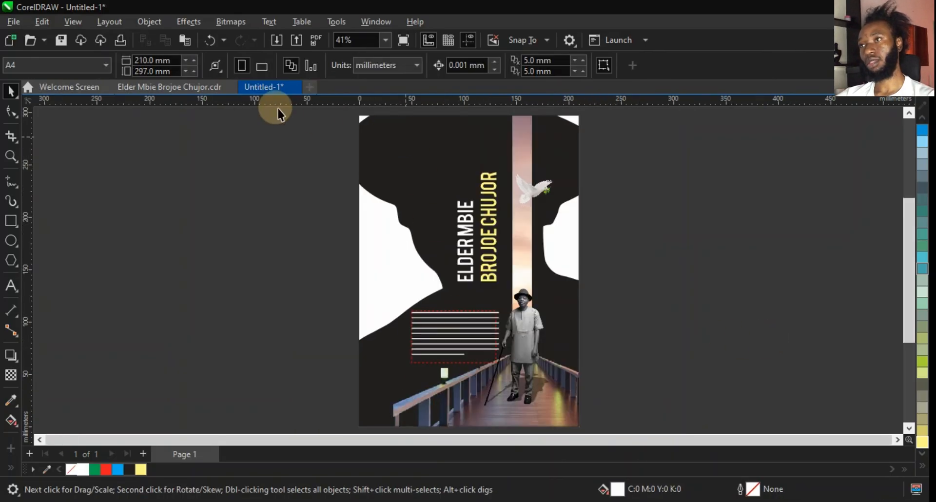
click(205, 91)
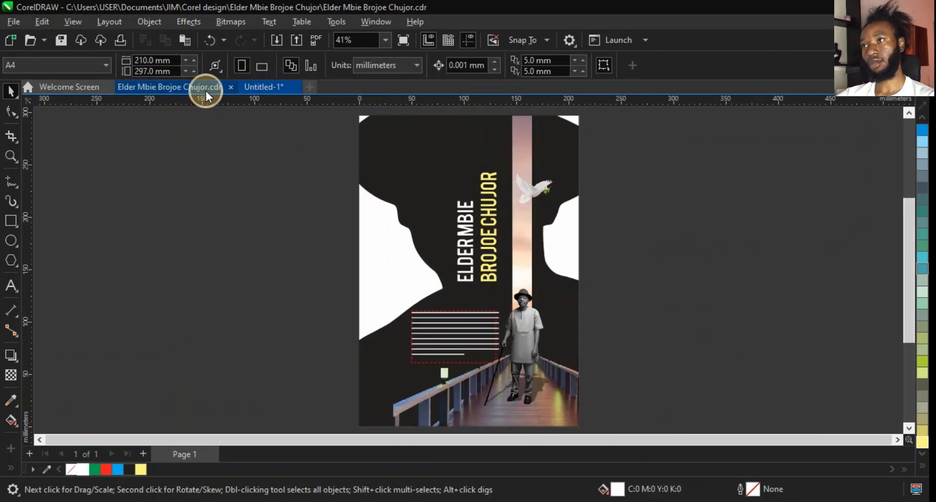
key(shift+F4)
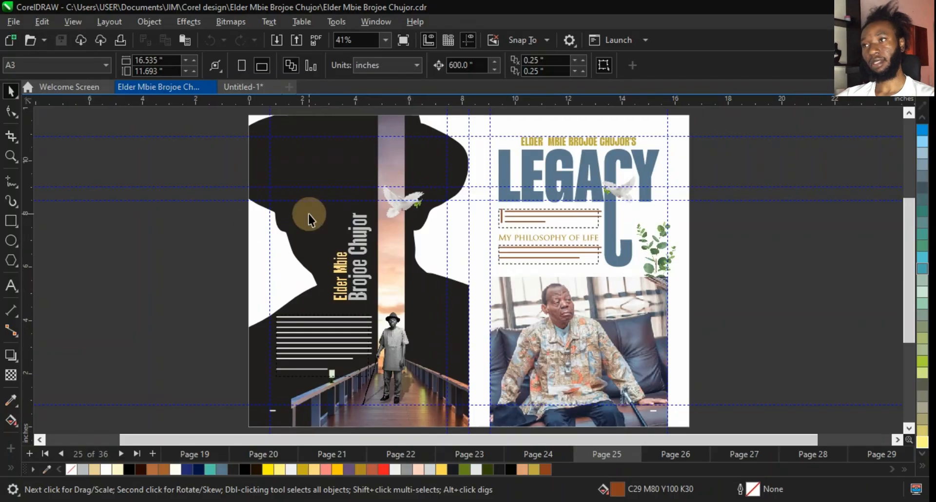